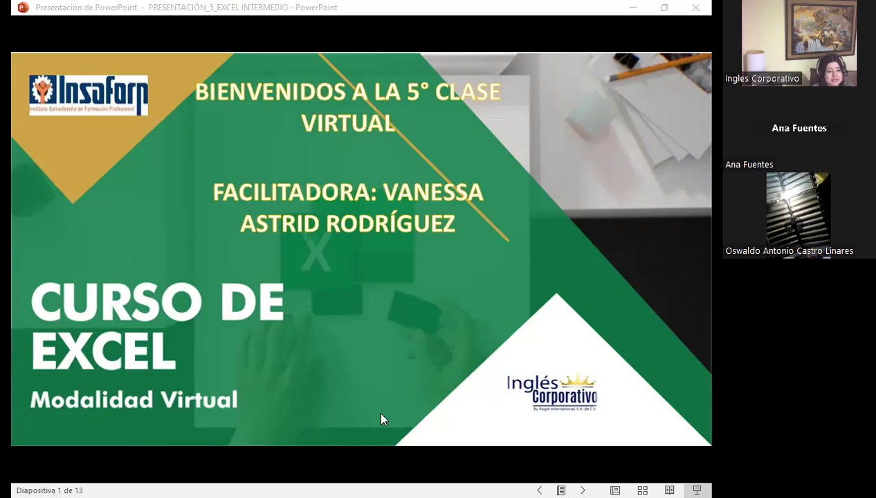
Switch to the Firefox lesson 1.5 page on relative, absolute and mixed references
key(alt+Tab)
scroll(329, 304, down, 2)
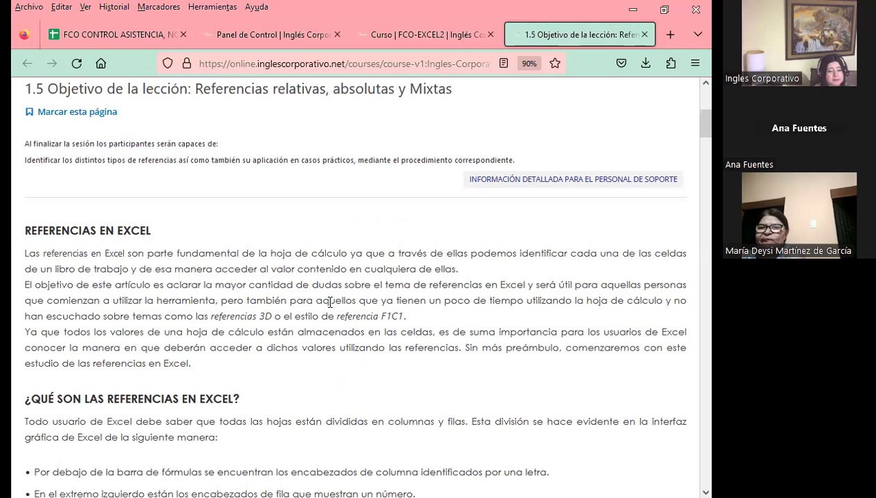
scroll(372, 308, up, 5)
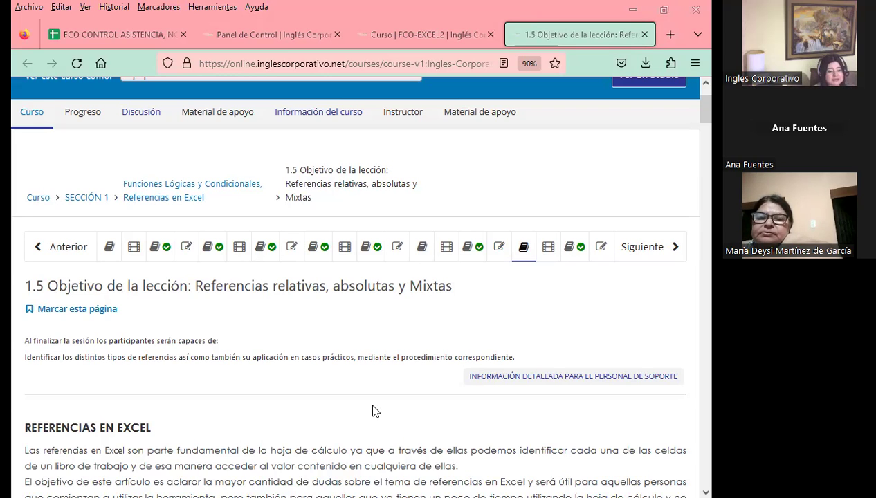
Scroll down to the 'Referencias relativas en Excel' section showing the =A1+B1 example
scroll(406, 325, down, 2)
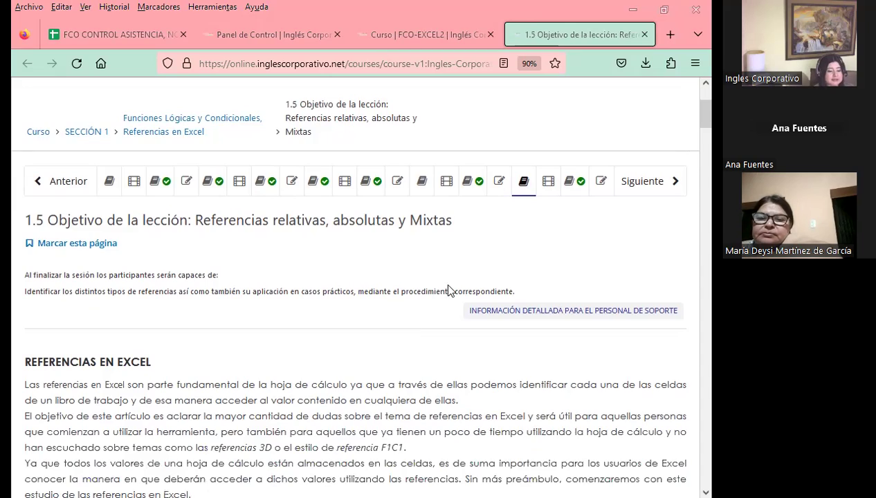
scroll(304, 312, down, 4)
scroll(305, 311, down, 1)
scroll(307, 309, down, 2)
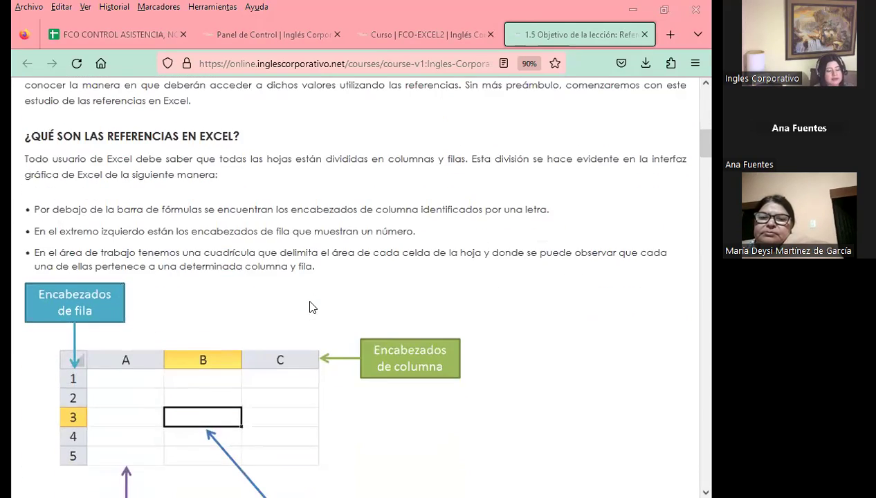
scroll(344, 307, down, 3)
scroll(360, 303, down, 2)
scroll(359, 302, down, 2)
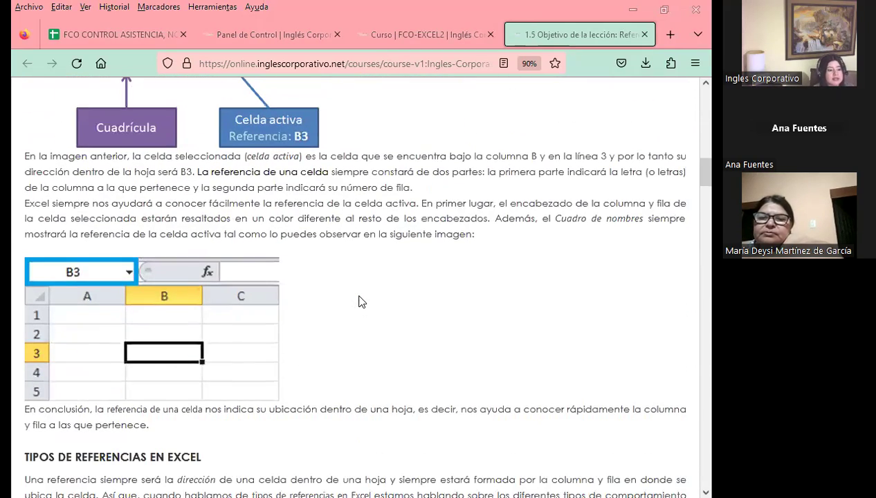
scroll(358, 301, down, 2)
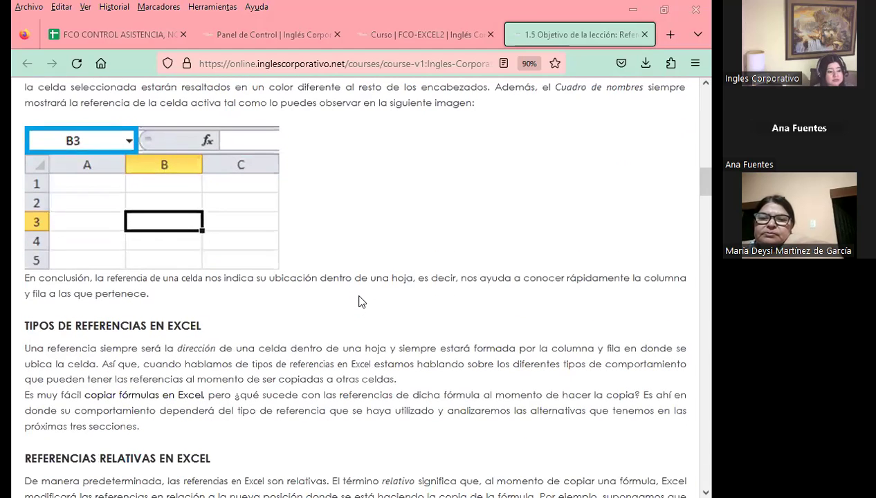
scroll(359, 301, down, 2)
scroll(359, 301, down, 2)
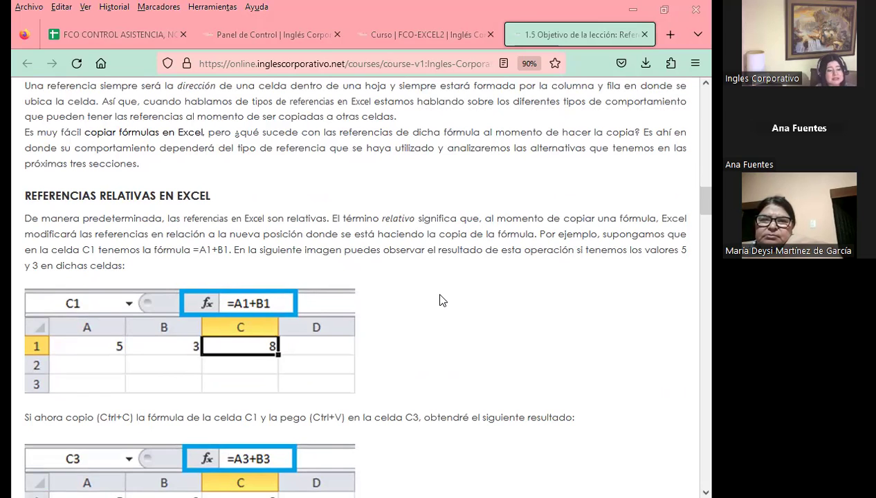
Scroll the lesson page back up toward the navigation bar for the class #5 forum
scroll(412, 326, up, 3)
scroll(412, 326, up, 1)
scroll(412, 326, up, 3)
scroll(413, 326, up, 3)
scroll(413, 326, up, 3)
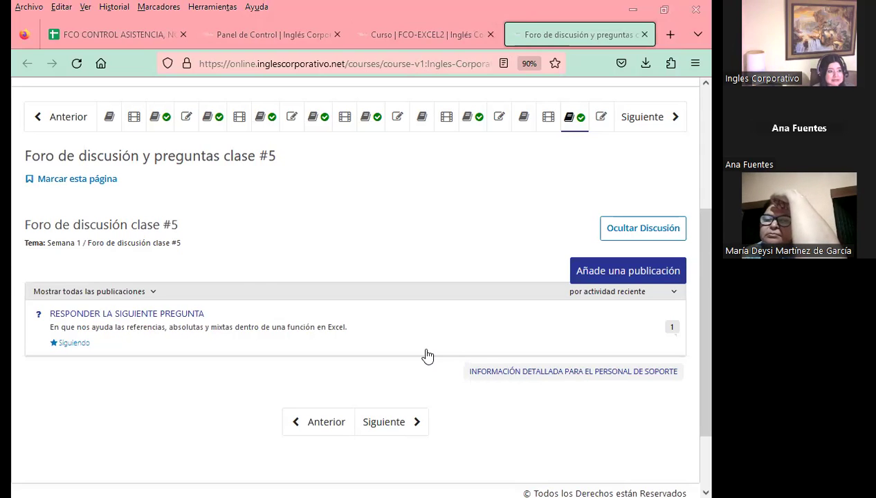
Switch from the class #5 forum back to the PowerPoint slideshow
key(alt+Tab)
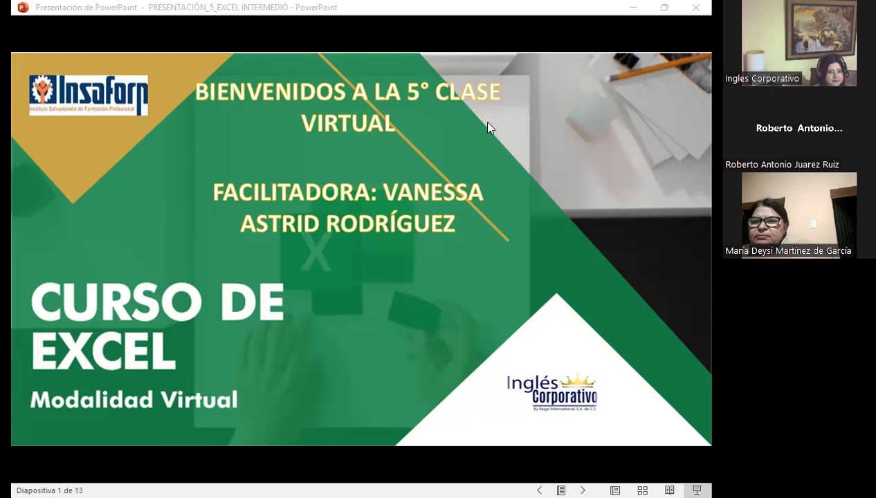
Advance the slideshow past the title slide to the SESIÓN 5 slide and on toward AGENDA
click(448, 339)
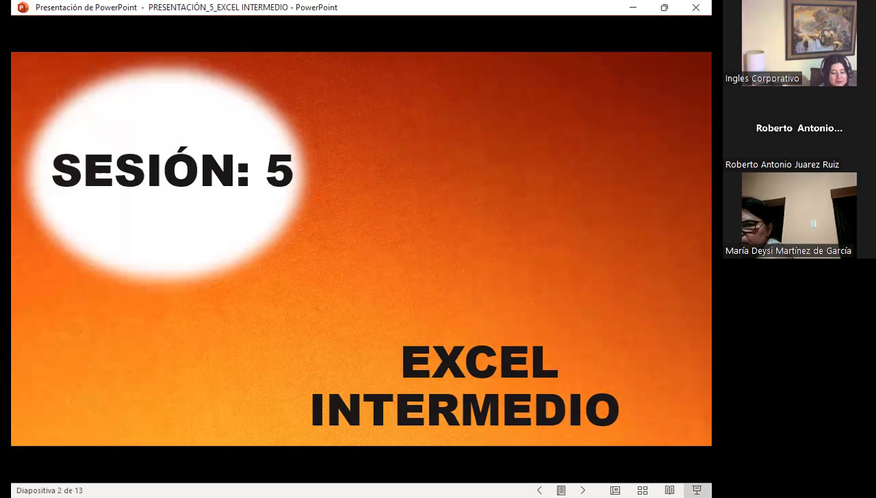
key(Right)
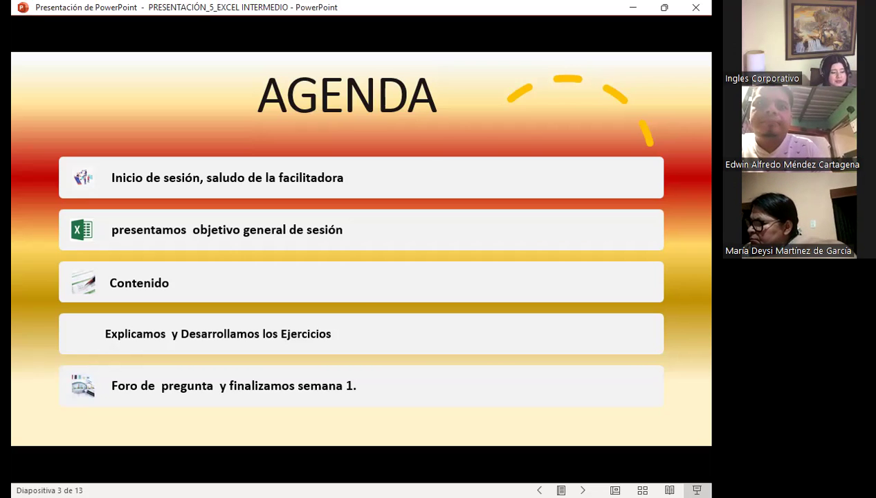
Advance to slide 4, the general objective on identifying and applying reference types
key(Right)
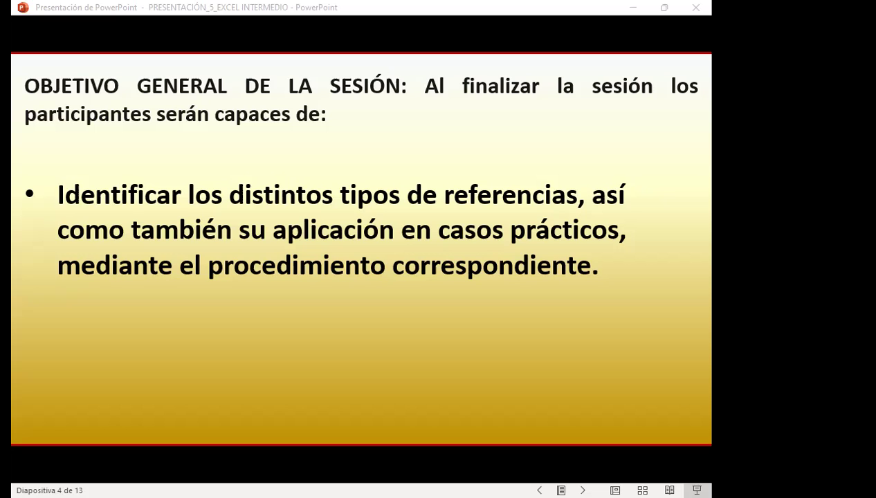
Advance the slideshow to slide 5 on formulas with absolute references
click(669, 310)
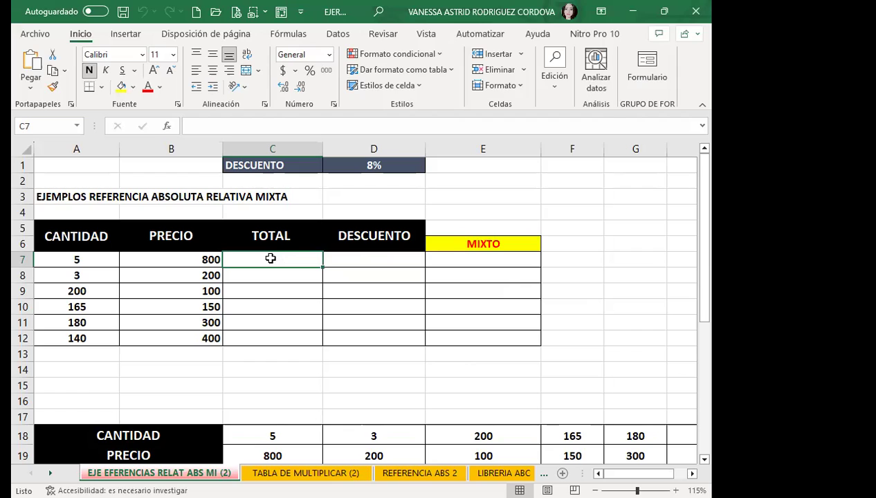
Enter =A7*B7 in C7 so the first total shows 4000, then reselect C7
text(=)
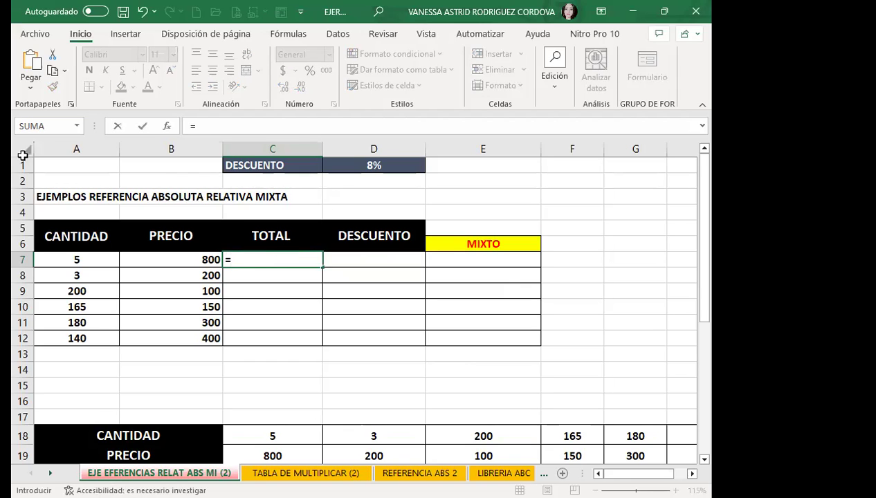
click(65, 261)
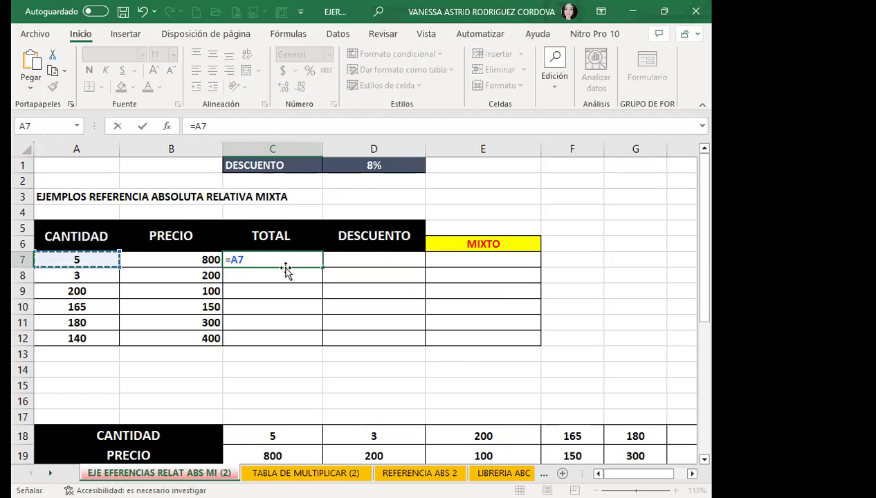
text(*)
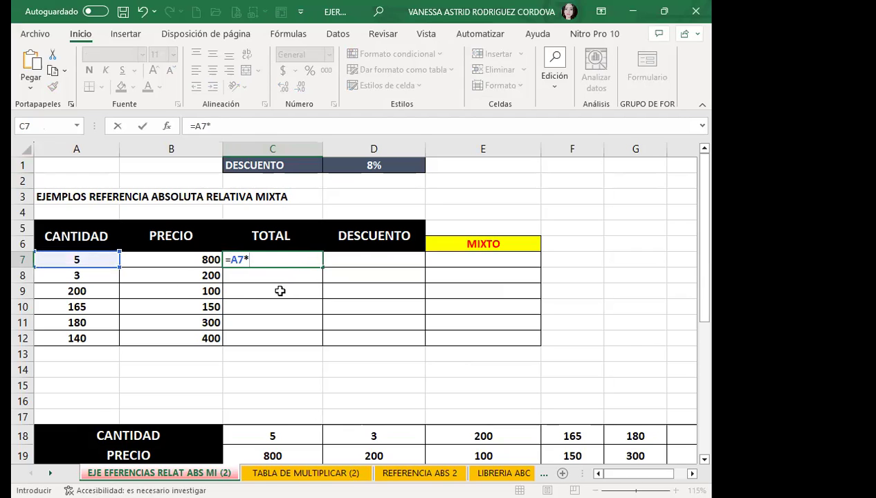
click(159, 262)
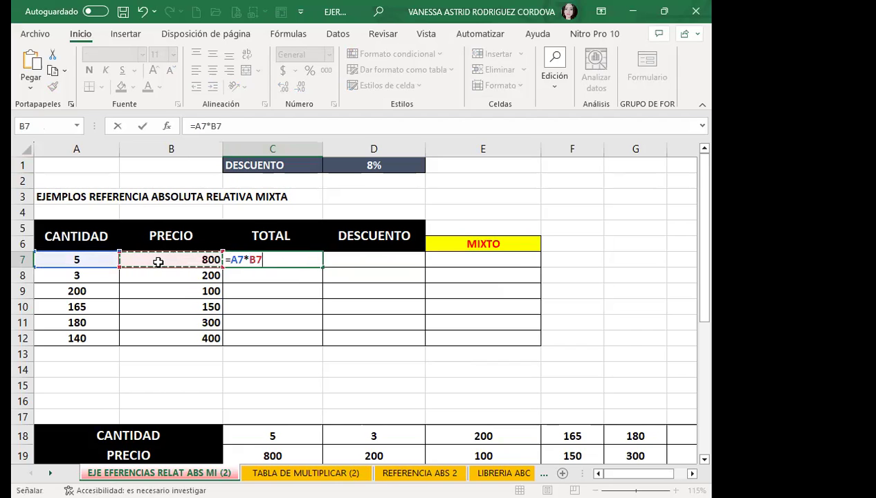
key(Return)
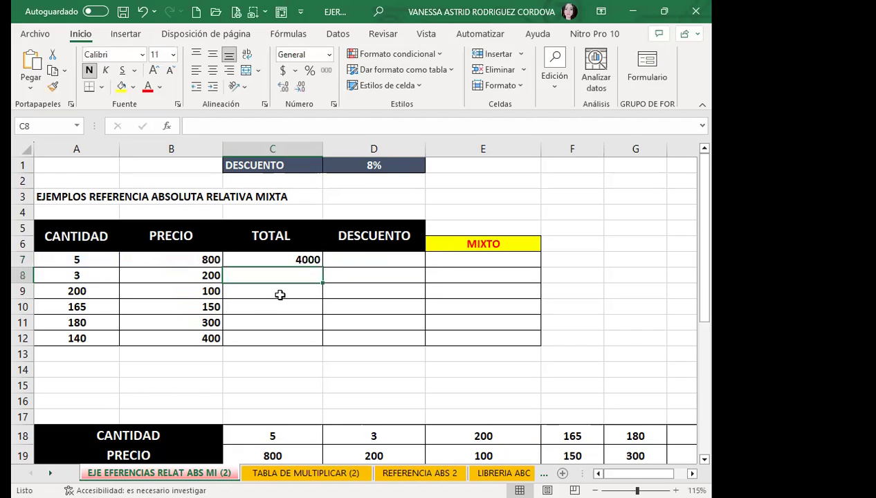
click(249, 256)
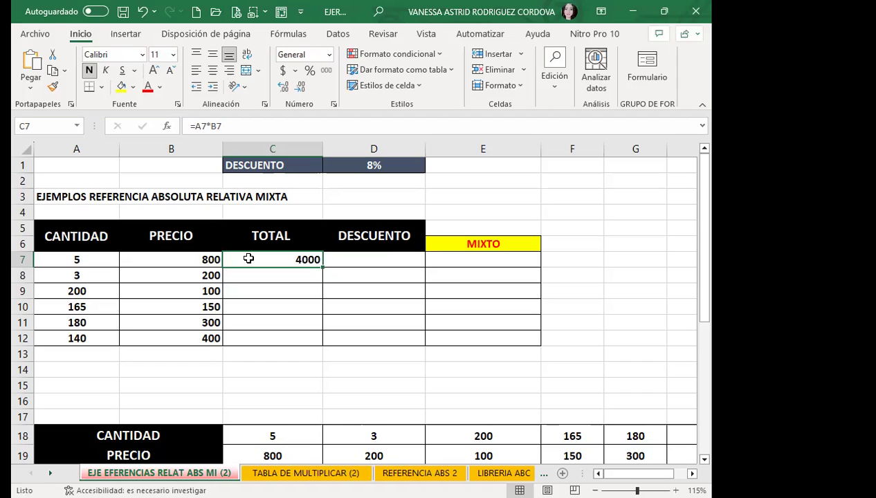
Replace C7's formula with the hard-coded =5*800
key(Delete)
text(=5*80)
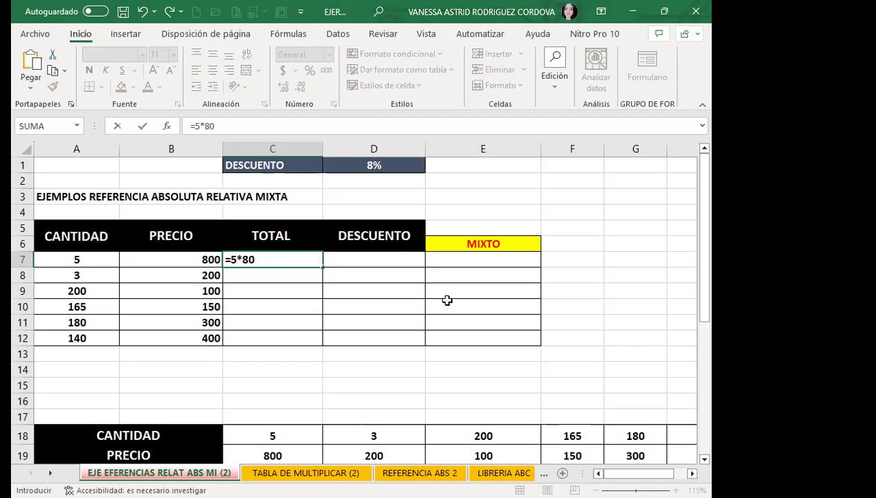
text(0)
key(Return)
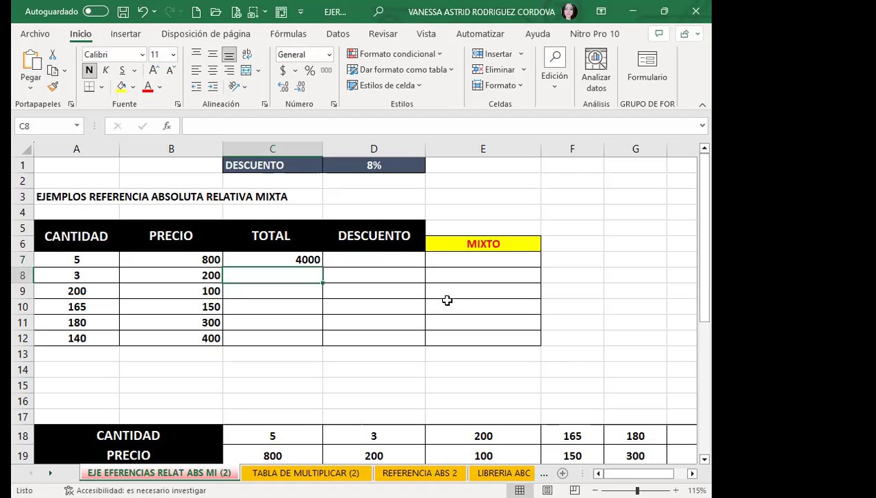
click(272, 260)
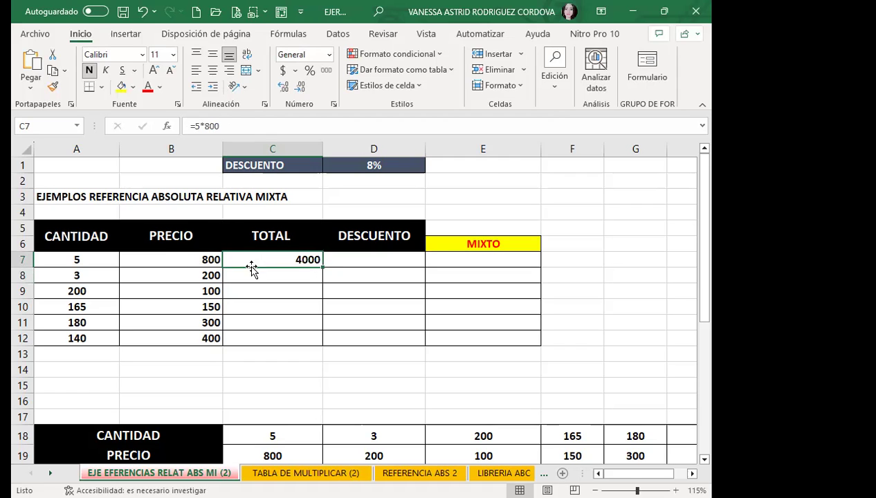
Fill C7 down to C12, then clear the copies in C8:C12 and C7 itself
drag(322, 267, 312, 340)
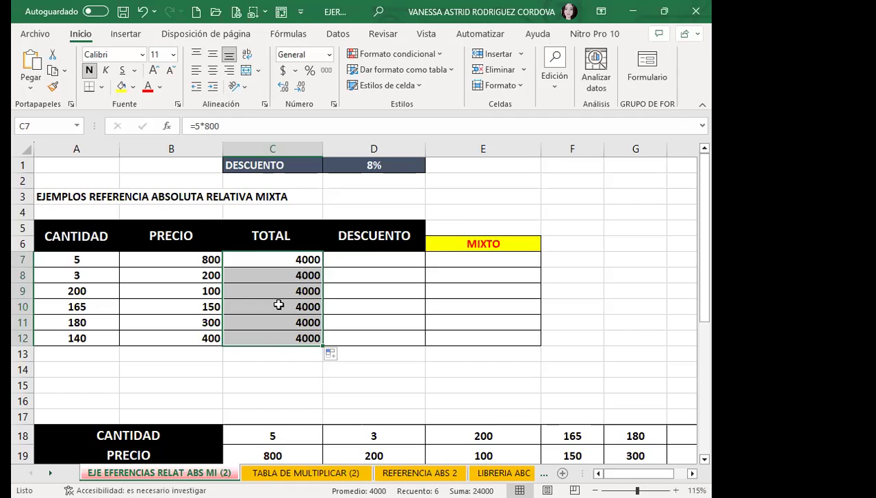
click(283, 260)
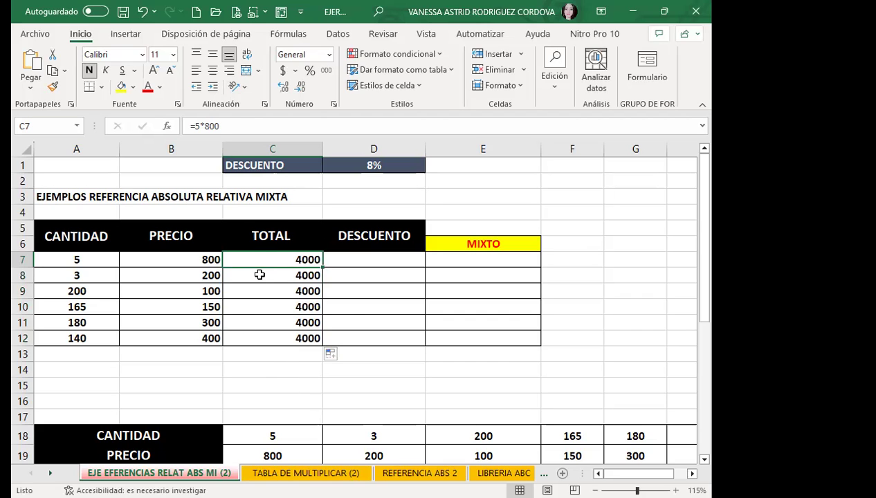
drag(260, 273, 261, 336)
key(Delete)
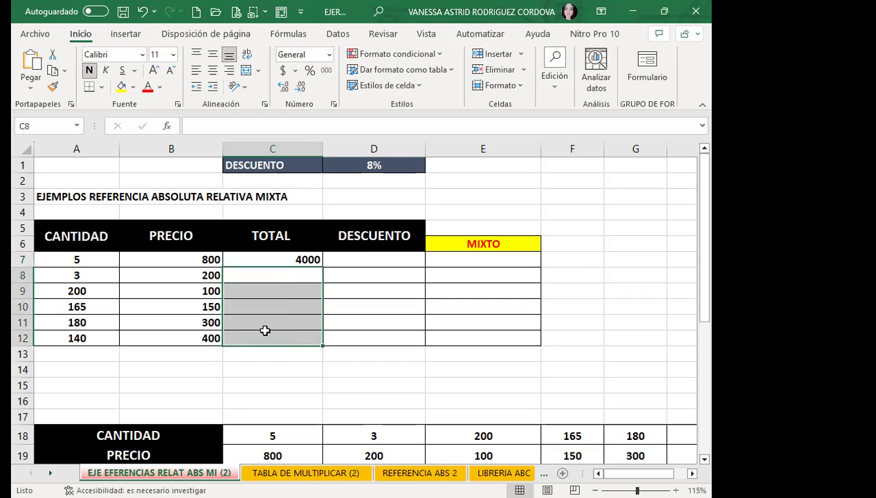
click(289, 257)
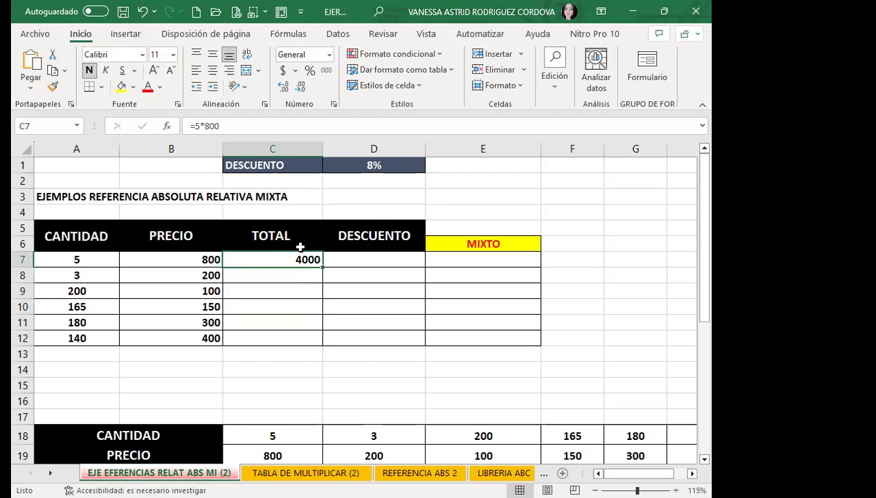
key(Delete)
Rebuild C7 as =A7*B7, referencing quantity A7 and price B7
text(=)
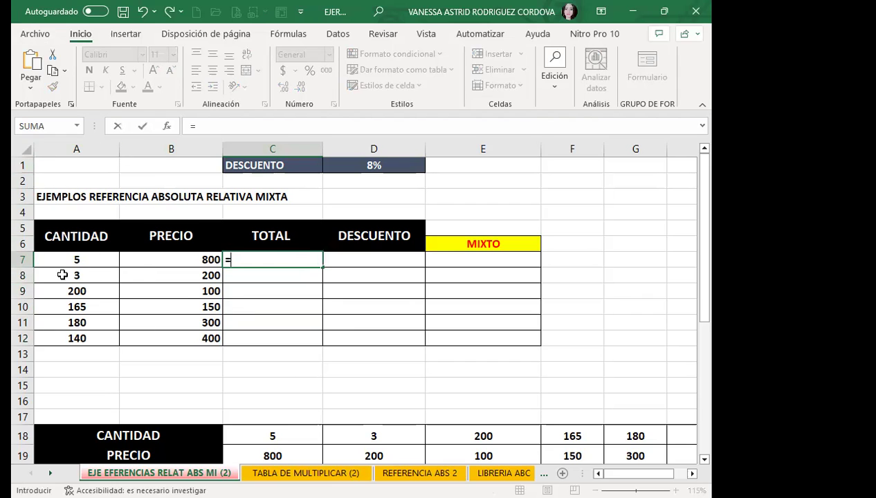
click(78, 258)
text(*)
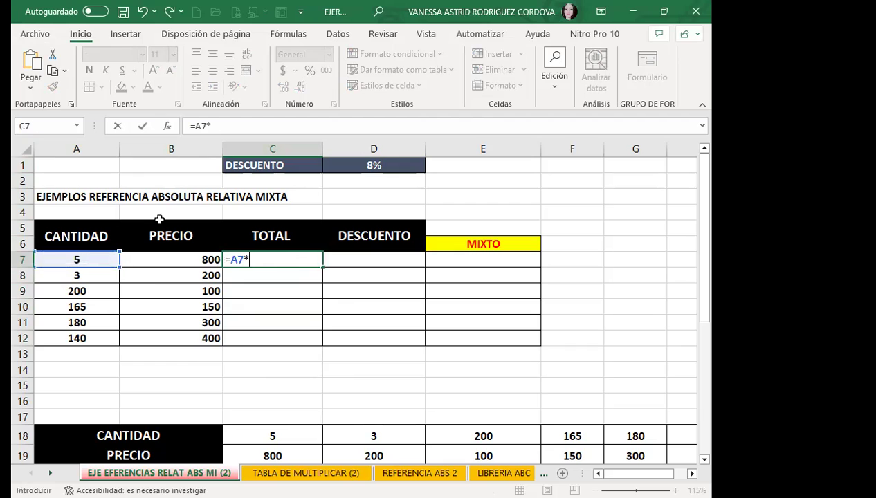
click(190, 263)
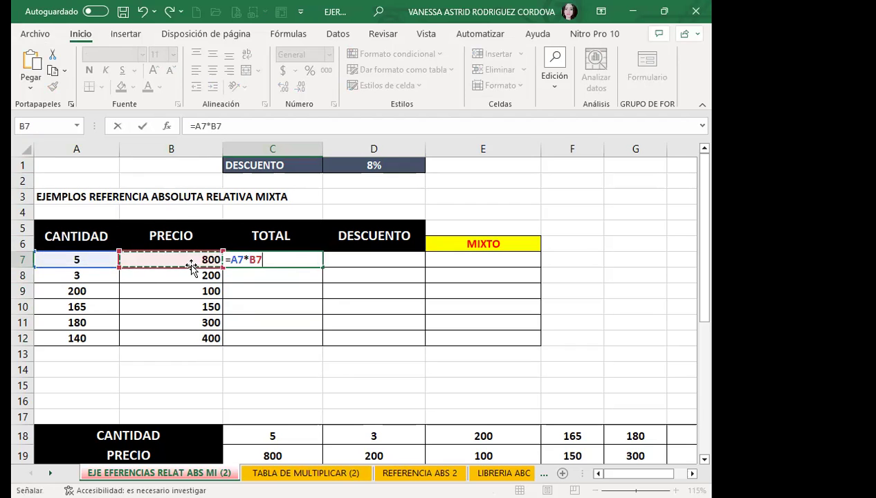
key(Return)
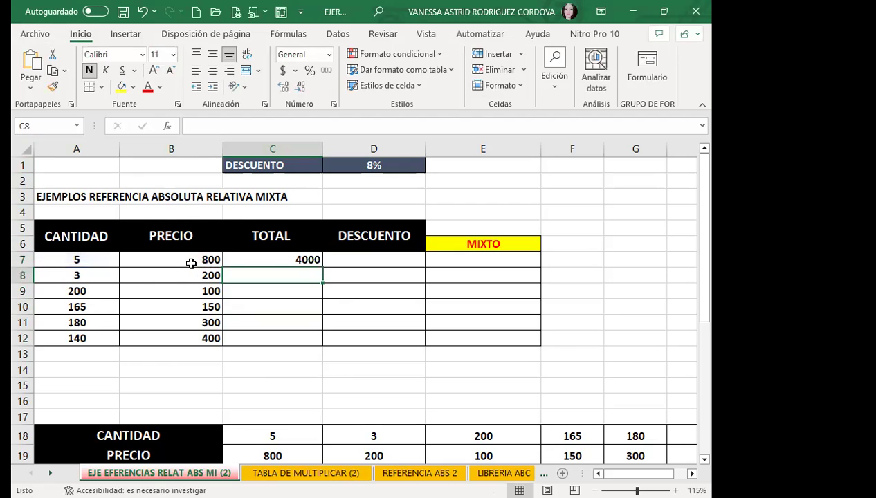
Fill the =A7*B7 formula from C7 down to C12, giving 600, 20000, 24750, 54000 and 56000
click(263, 260)
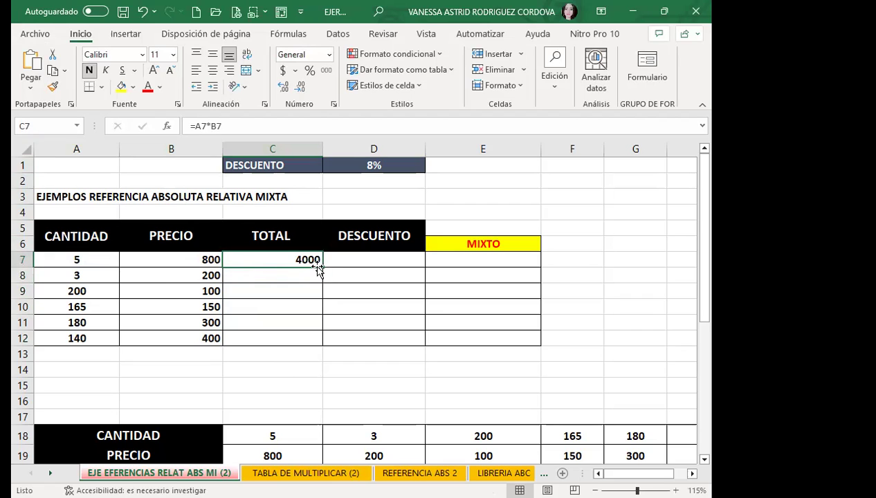
drag(317, 267, 254, 329)
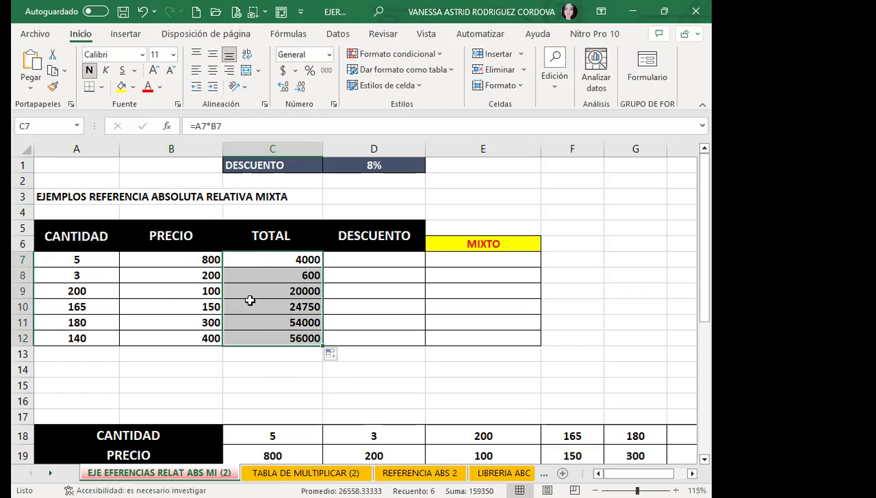
click(256, 256)
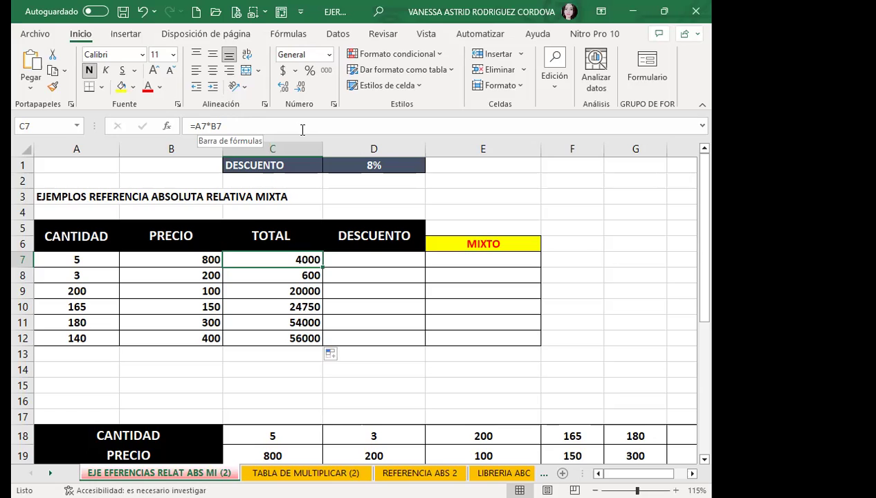
key(Down)
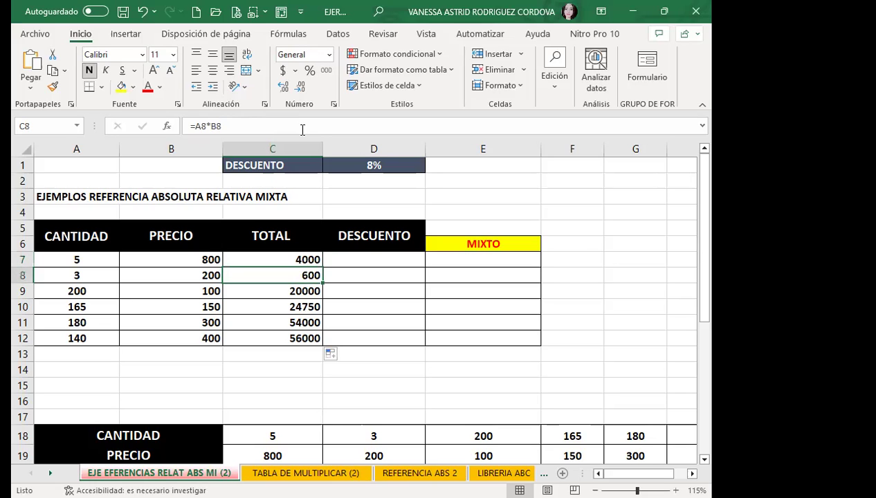
key(Down)
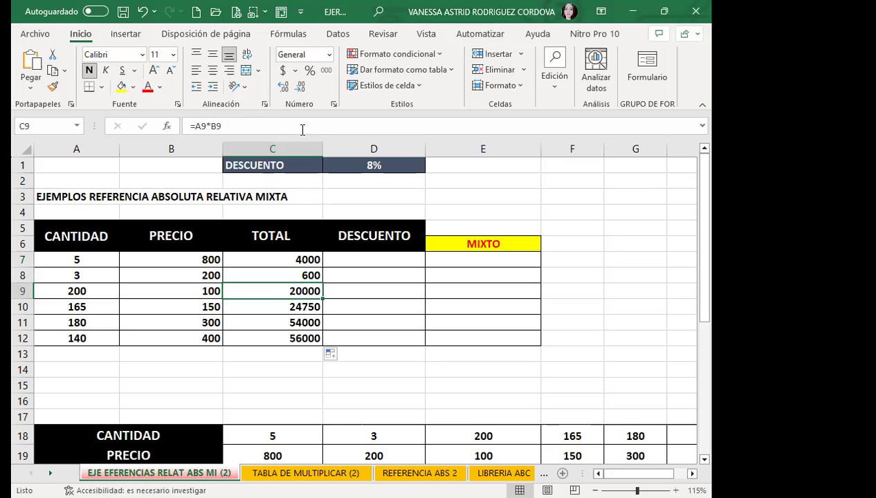
key(Down)
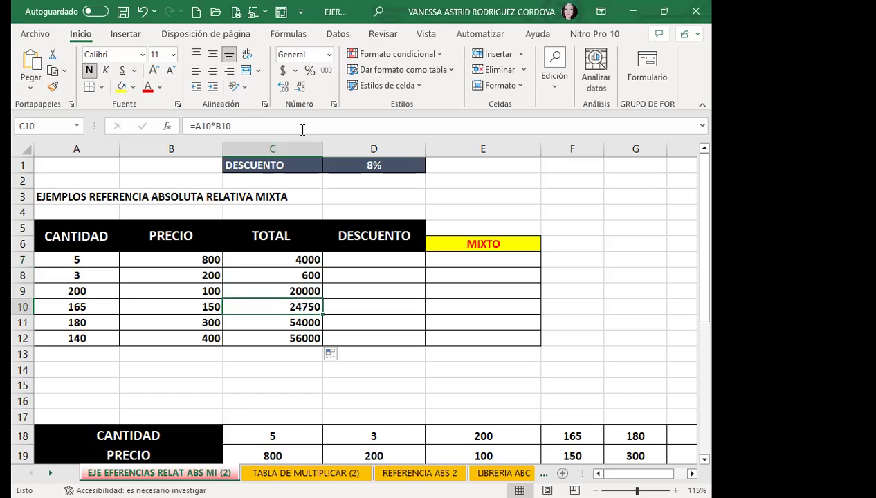
key(Down)
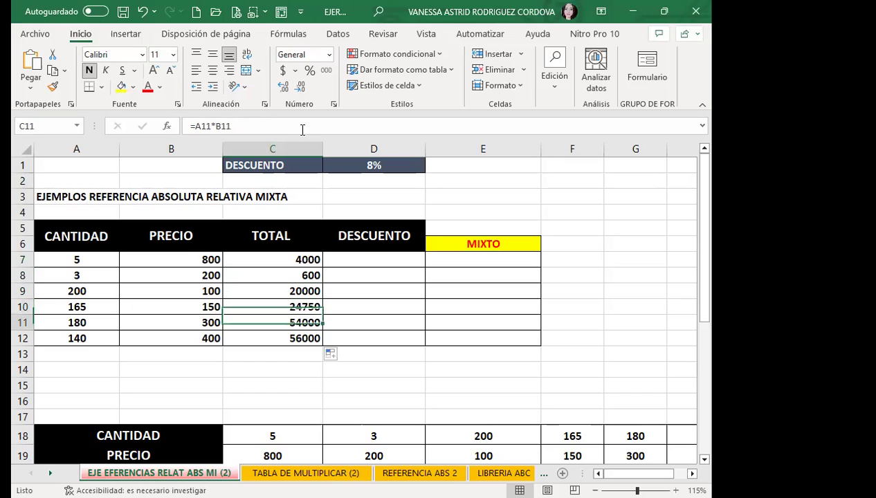
key(Down)
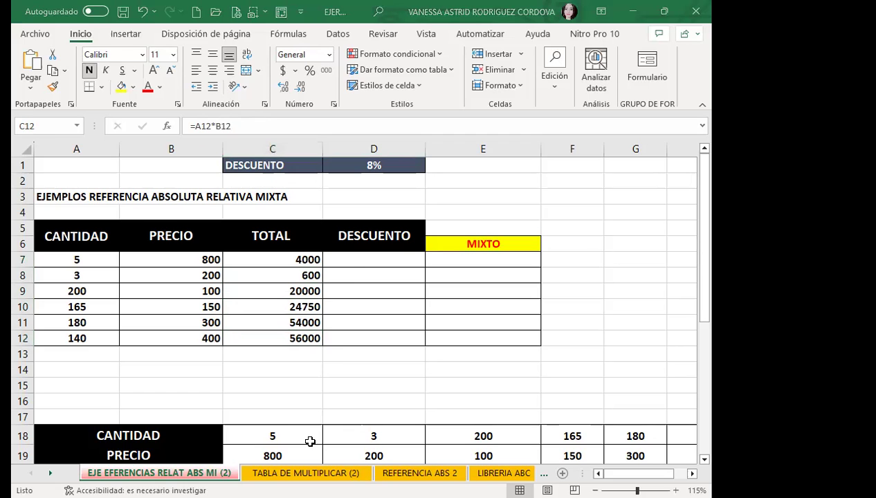
key(alt+Tab)
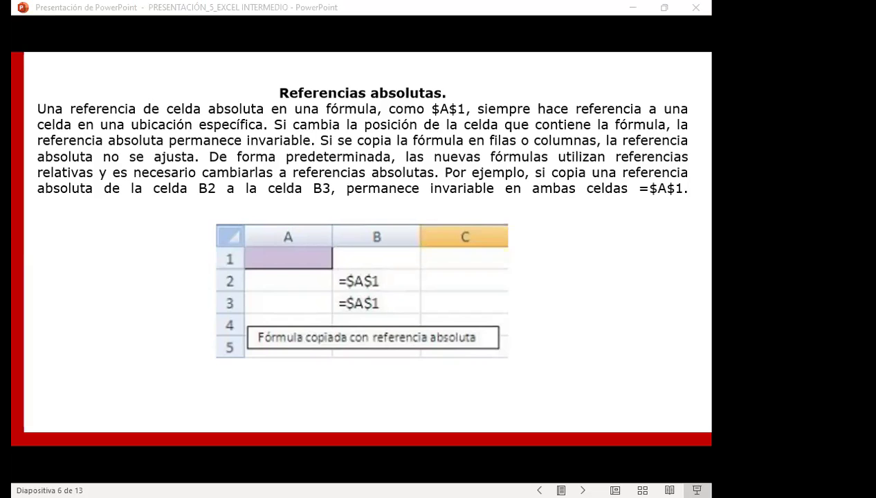
Return from the 'Referencias absolutas' slide to the Excel exercise workbook
click(339, 260)
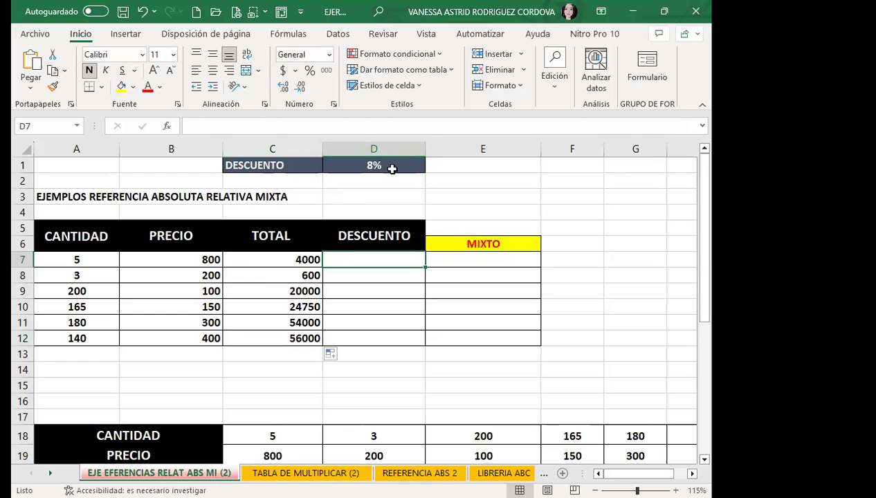
Inspect the 8% discount rate in D1 and row 1
click(391, 168)
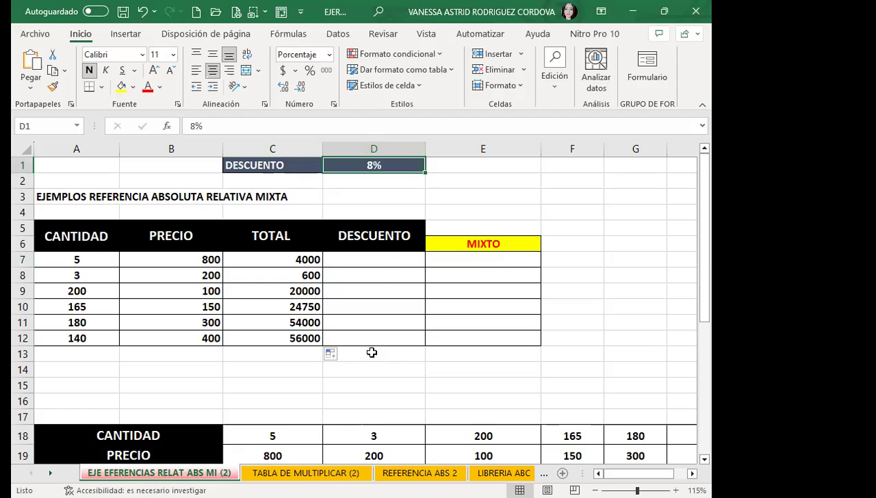
click(19, 164)
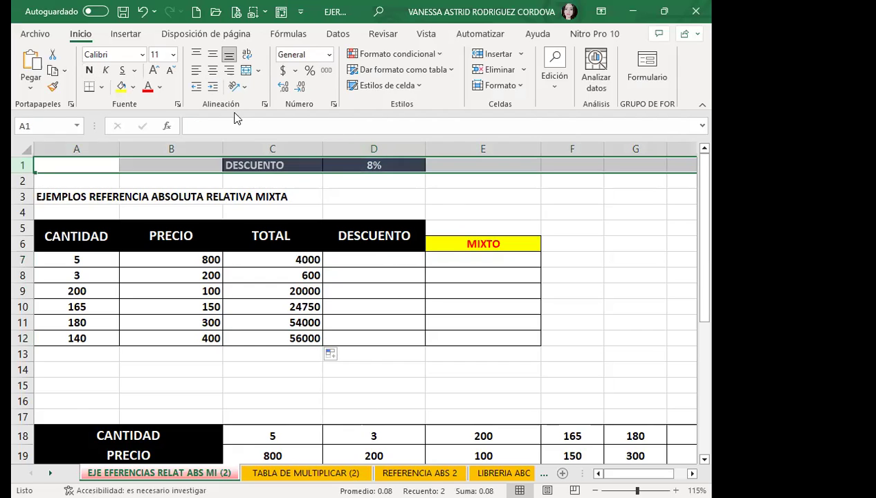
click(403, 166)
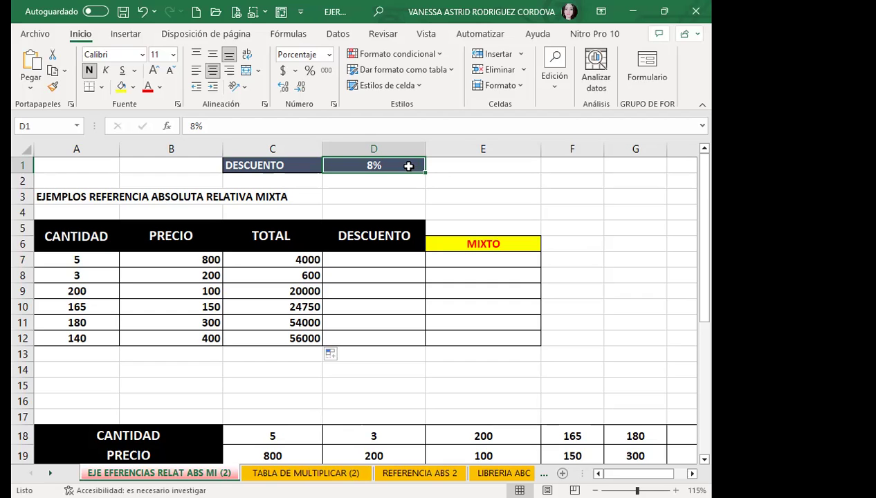
Enter =C7*D1 in D7 so the first discount shows 320
click(370, 256)
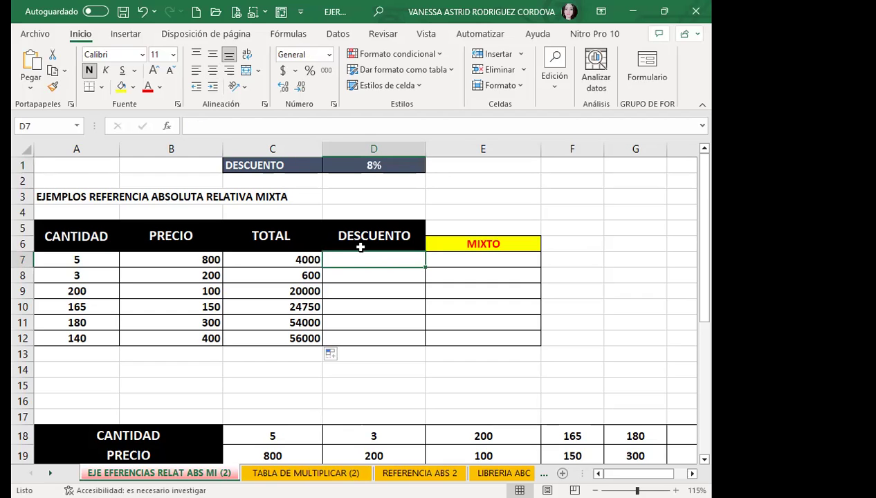
text(=)
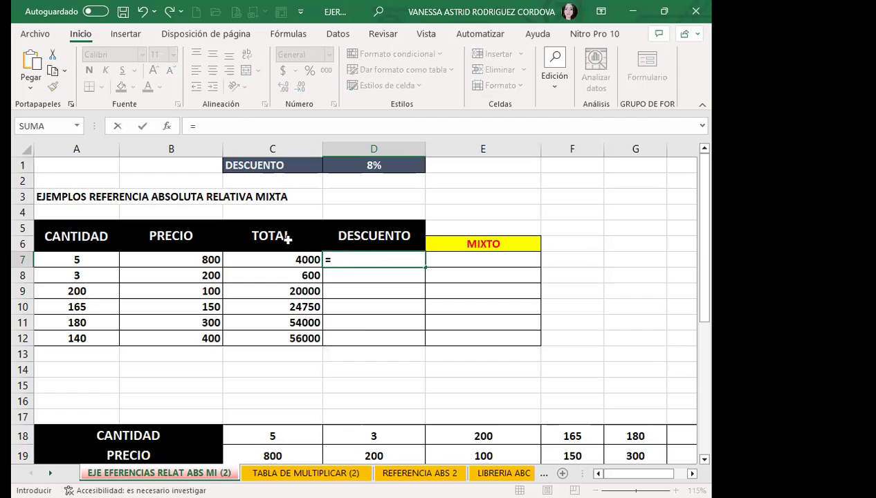
click(273, 256)
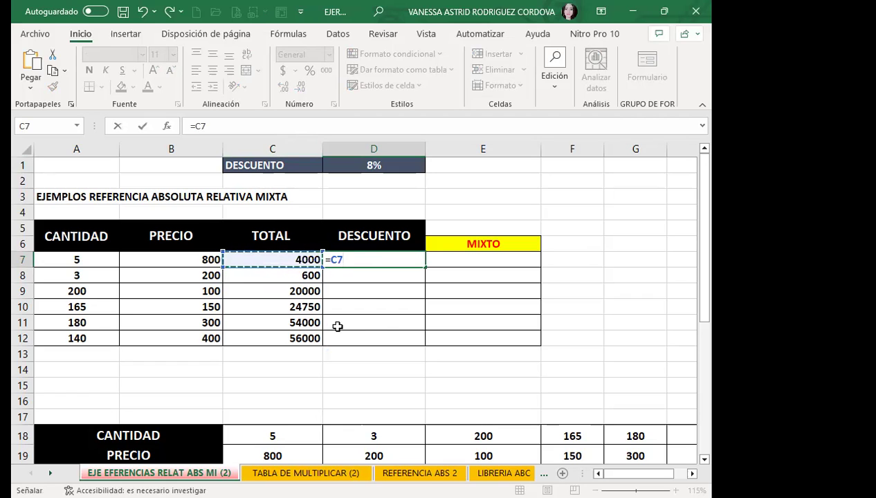
text(*)
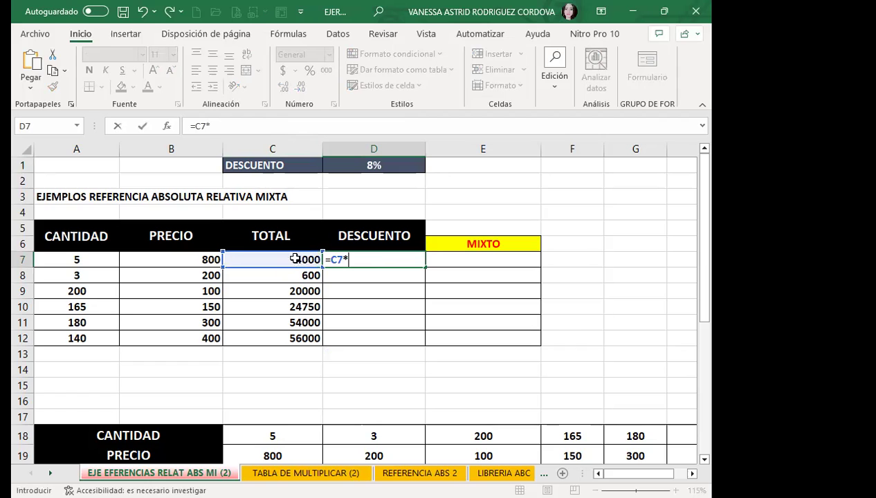
click(388, 164)
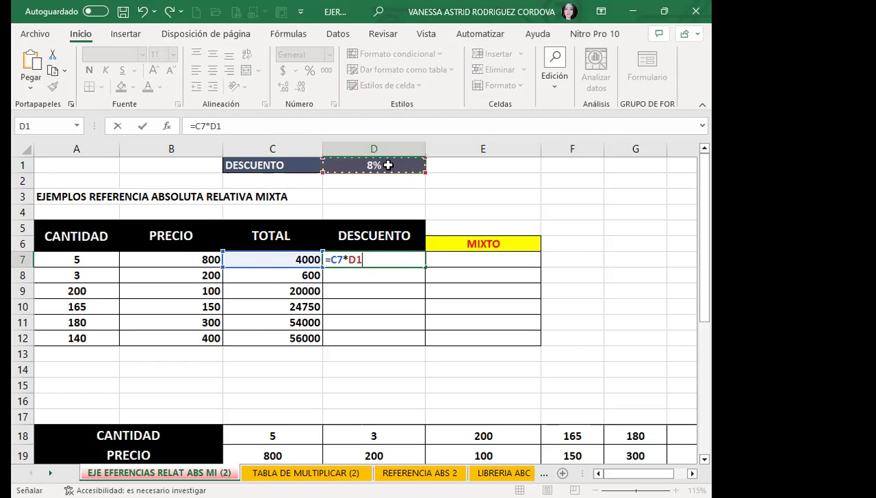
key(Return)
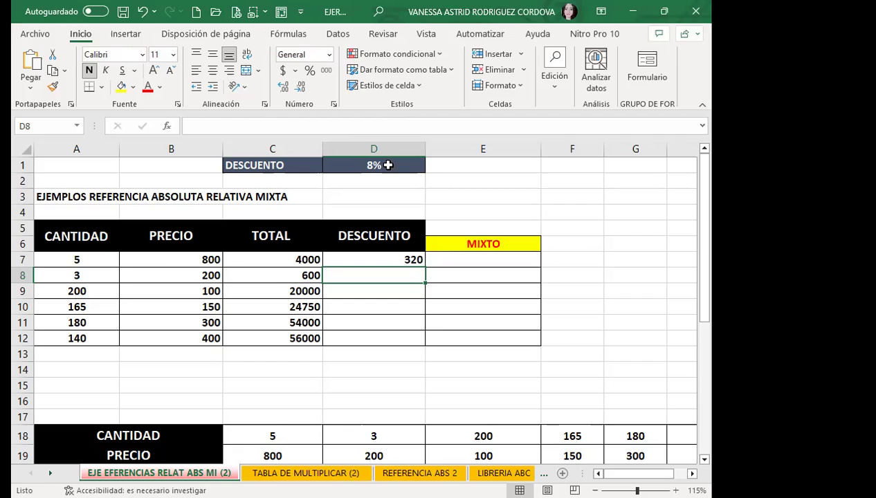
Fill the relative =C7*D1 formula from D7 to D12, yielding 0s and a #¡VALOR! error
click(369, 259)
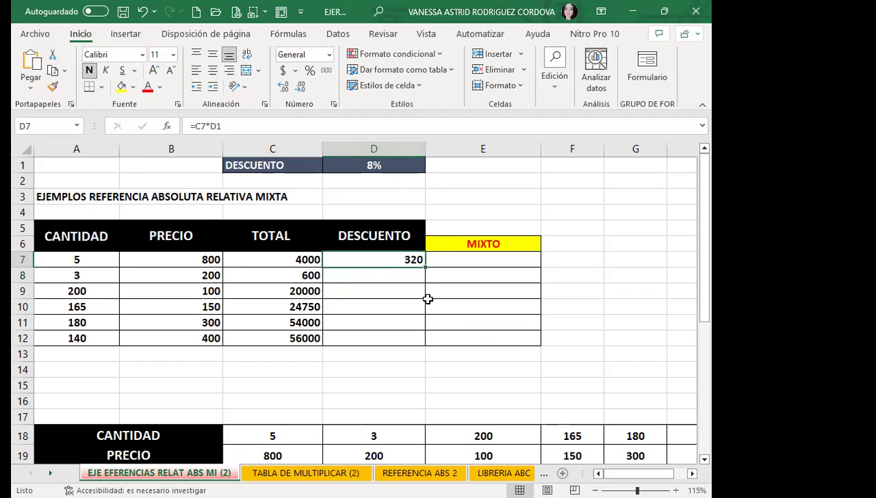
drag(425, 265, 423, 346)
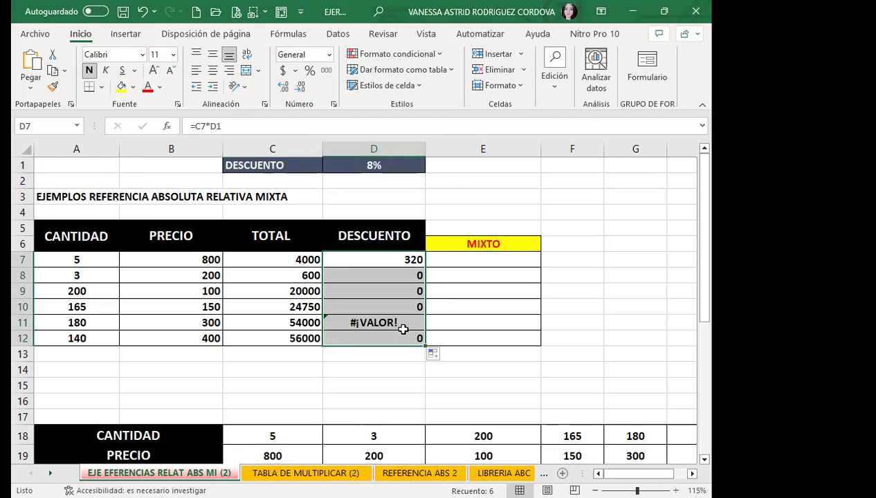
click(359, 258)
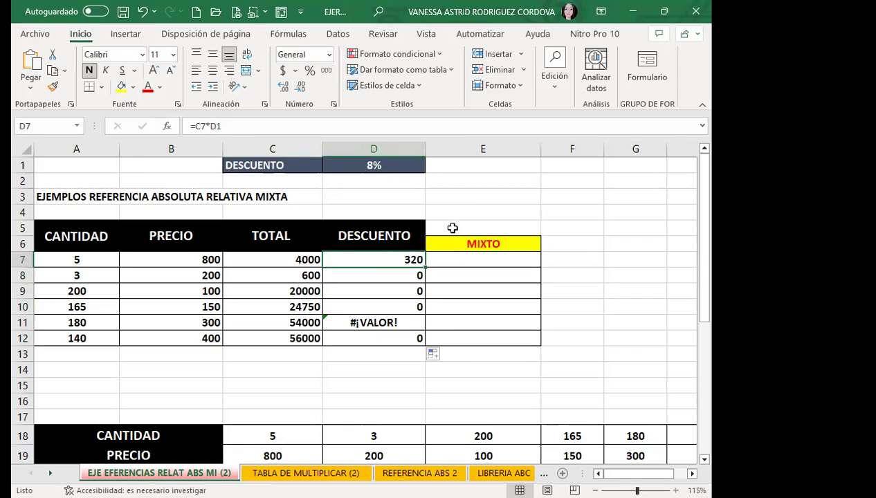
key(Down)
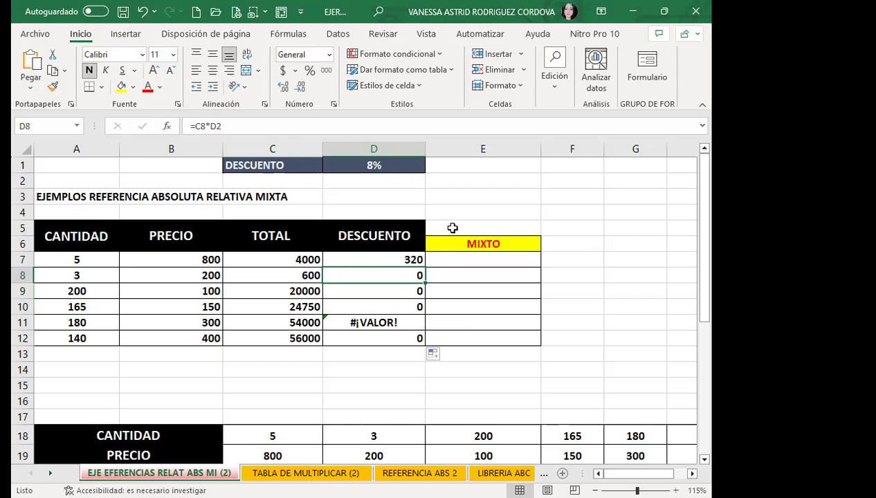
key(Down)
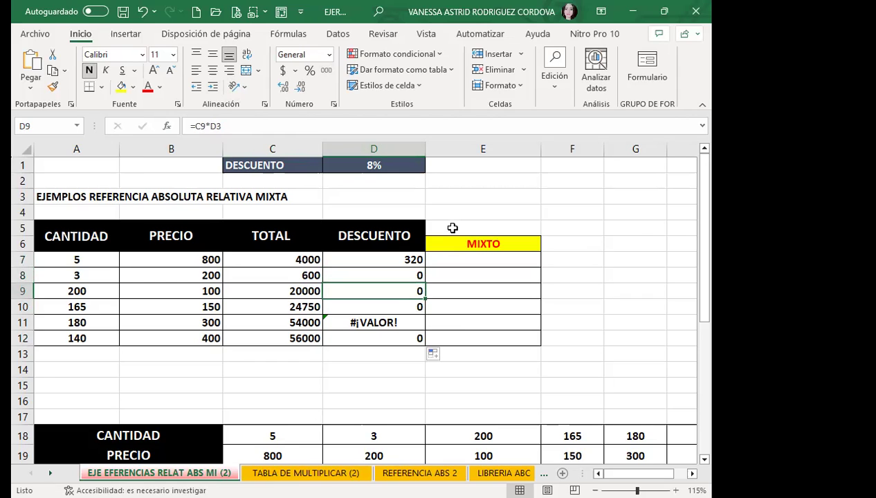
key(Down)
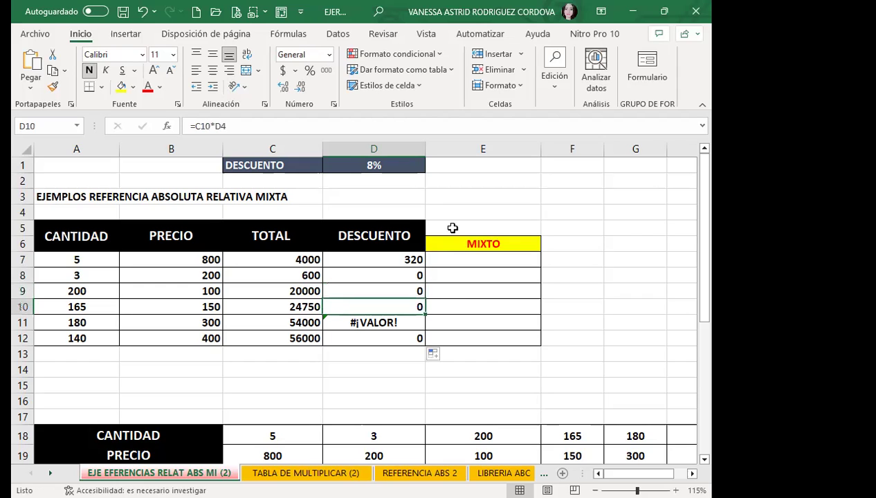
key(Down)
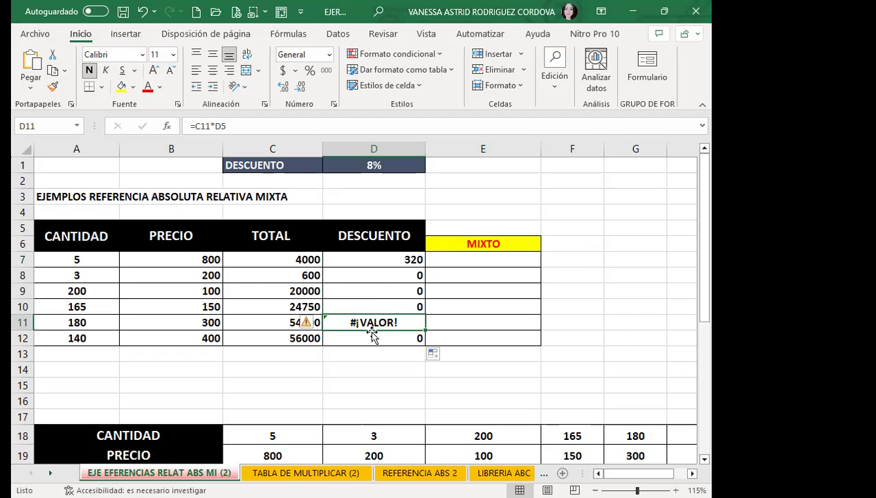
Clear the wrong results in D8:D12 and change D7 to =C7*$D$1, giving 320
drag(365, 276, 367, 336)
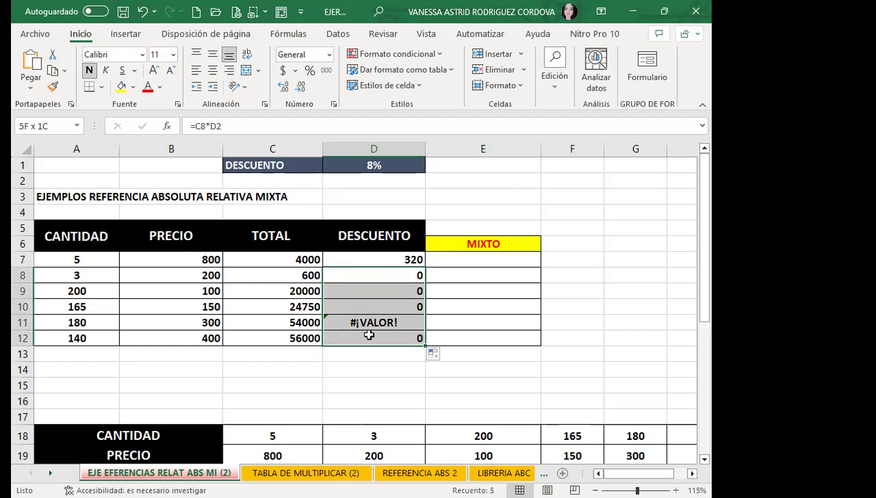
key(Delete)
click(379, 253)
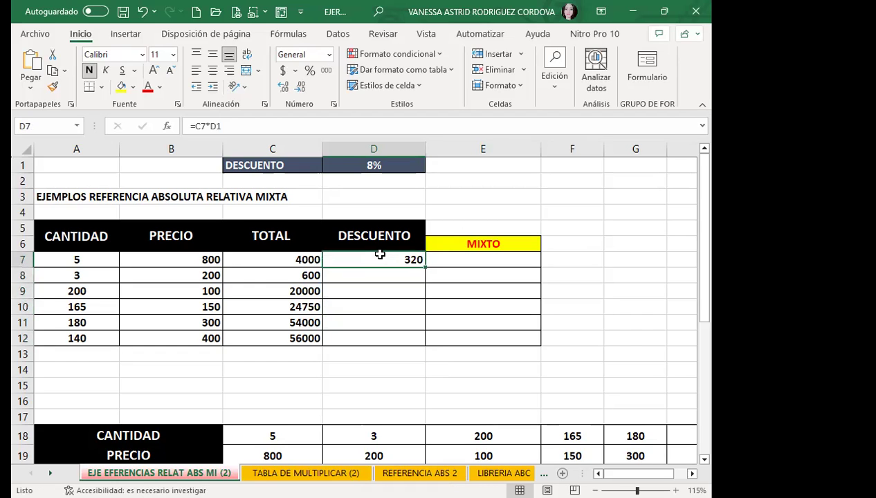
key(F2)
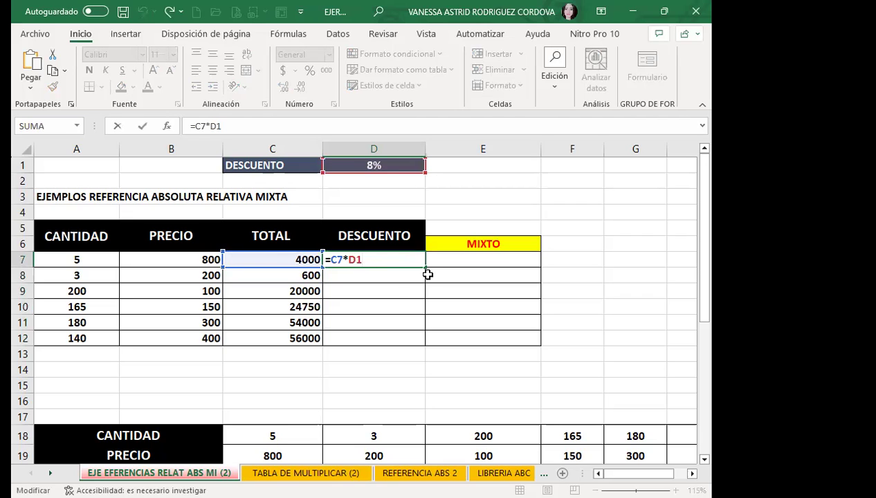
key(F4)
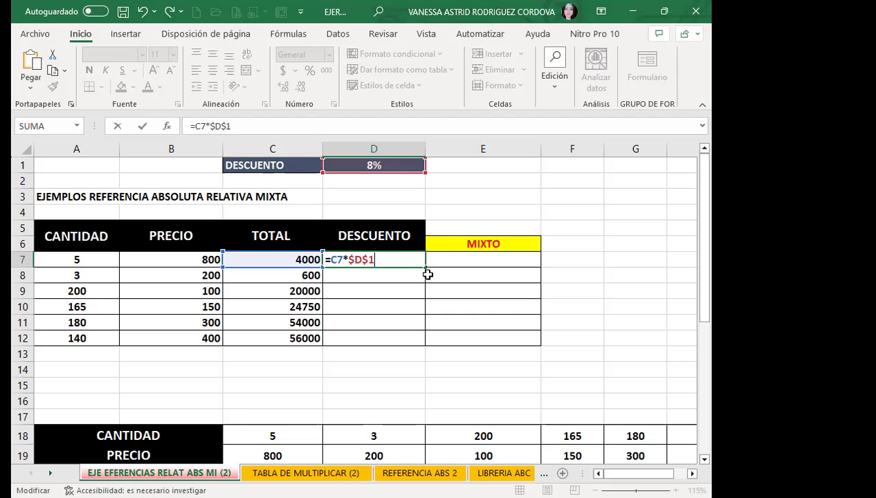
key(Return)
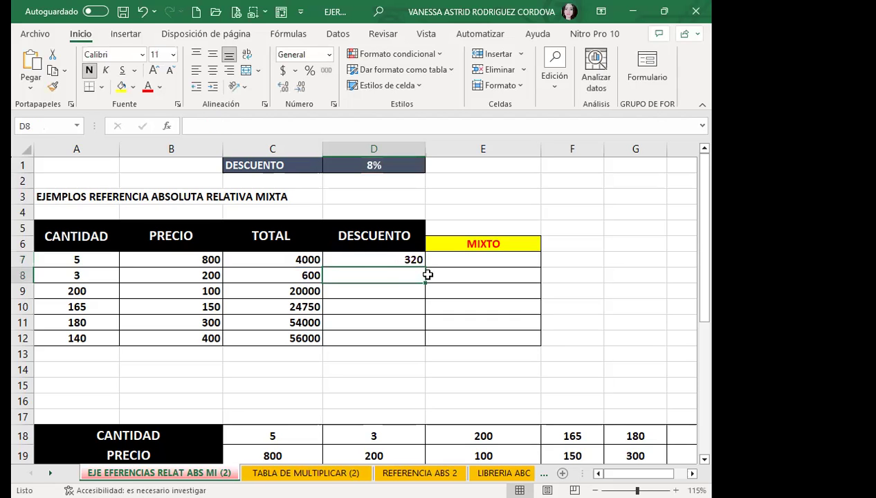
Fill =C7*$D$1 from D7 to D12, giving 48, 1600, 1980, 4320 and 4480
click(388, 259)
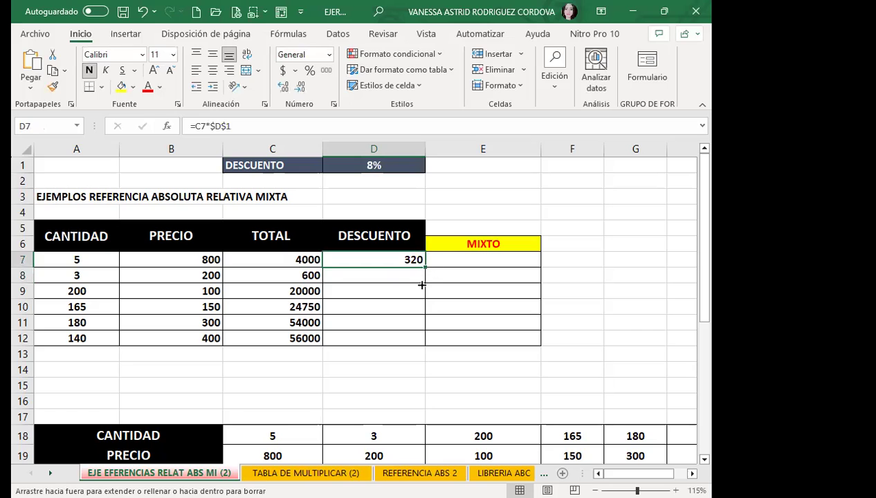
drag(421, 284, 421, 339)
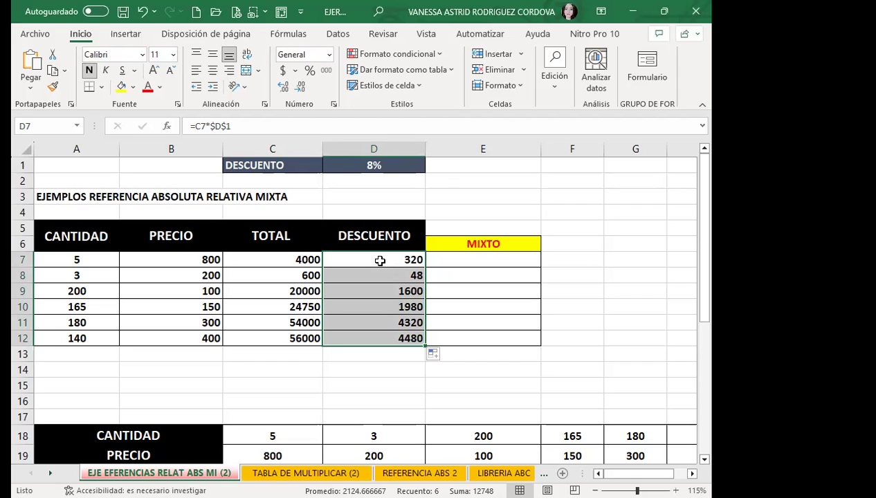
click(380, 260)
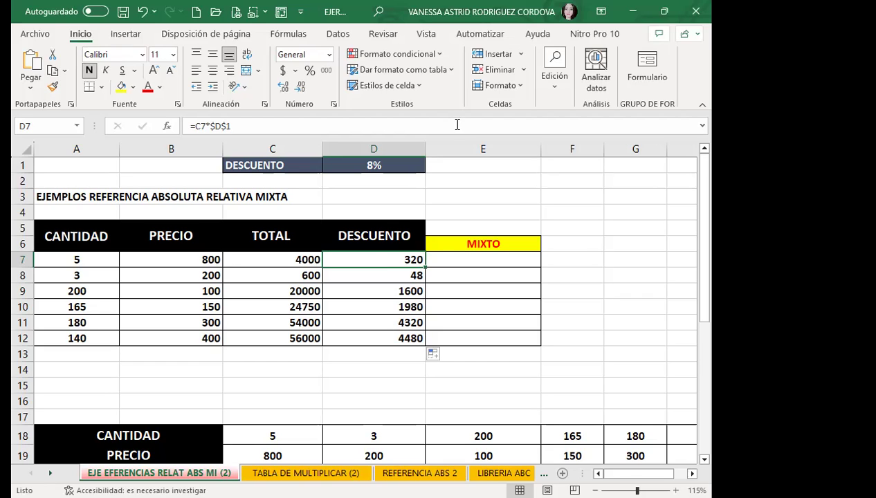
Compare the C7 and D7 formulas, then switch to the 'Referencia Mixta' slide
click(276, 256)
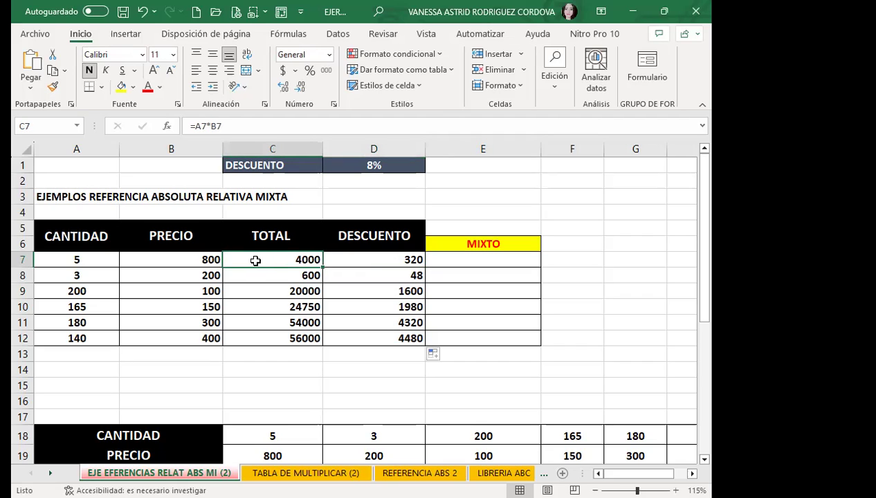
click(376, 263)
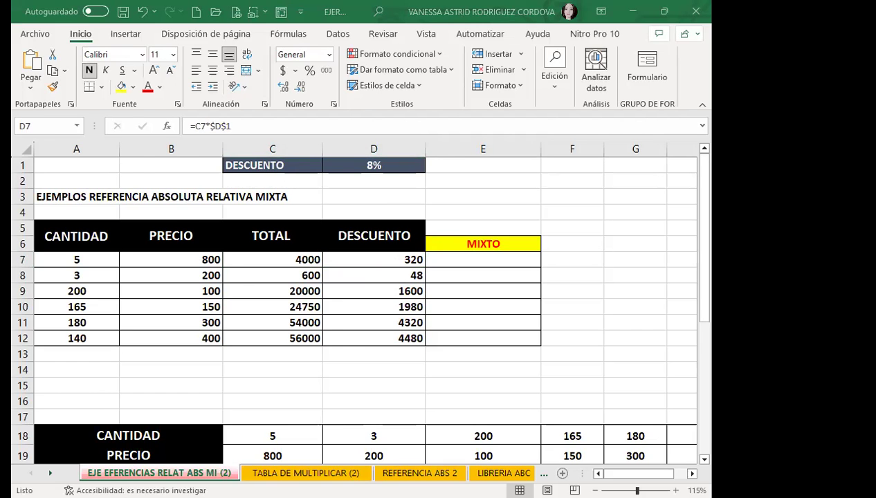
key(alt+Tab)
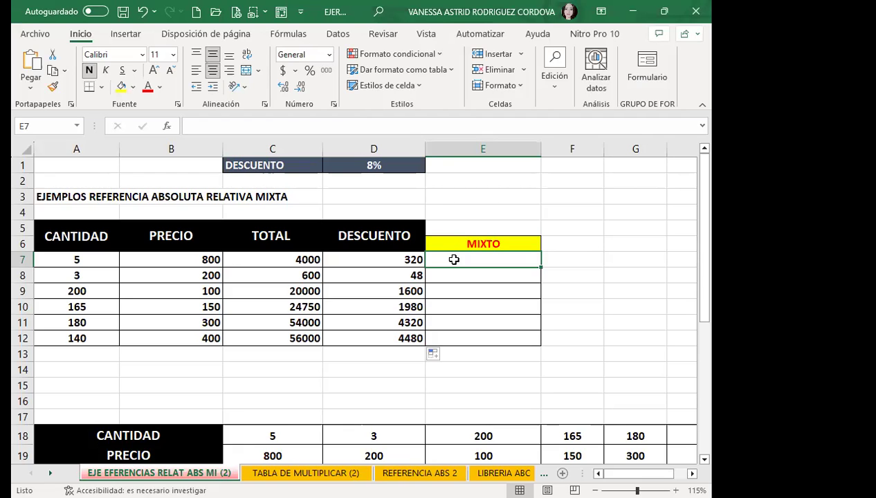
click(338, 160)
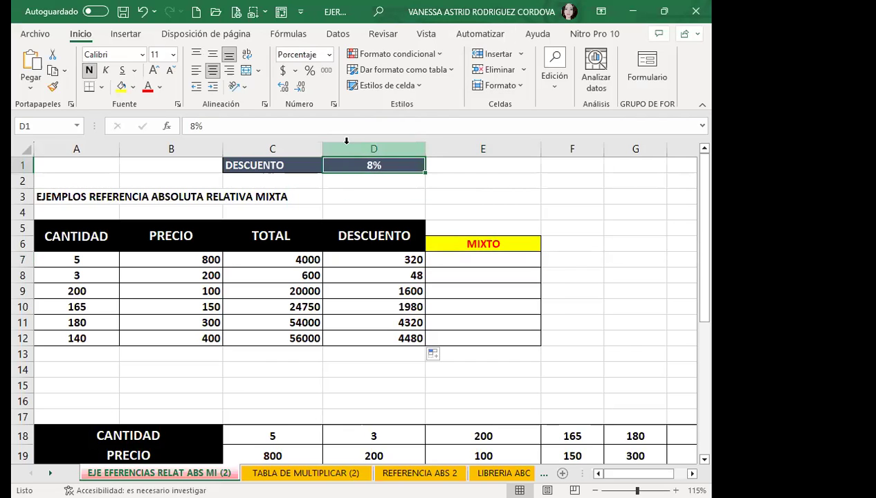
click(345, 141)
click(24, 164)
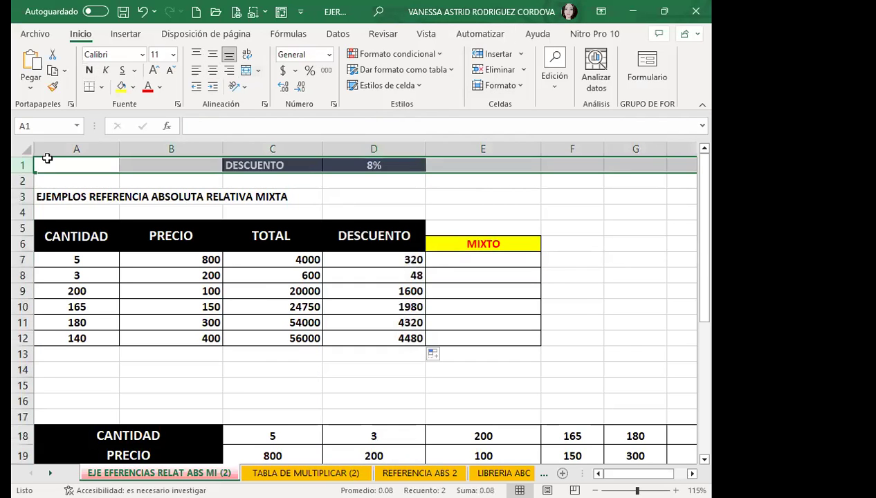
click(330, 168)
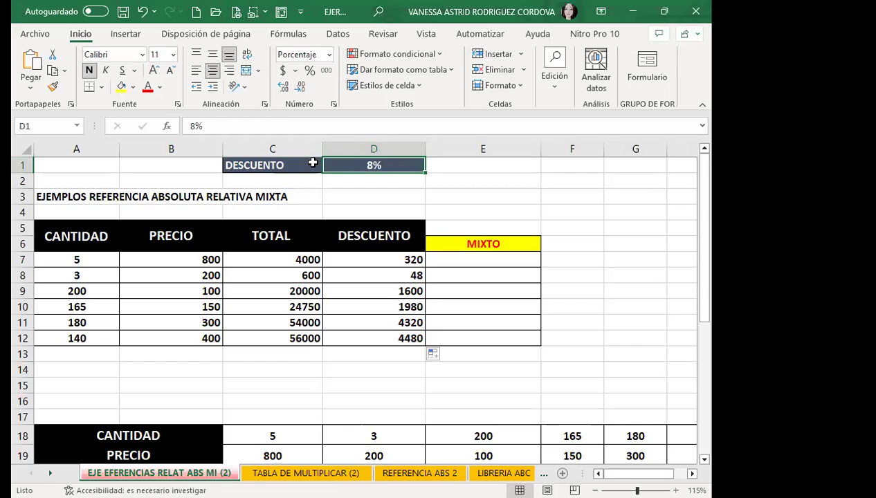
click(447, 255)
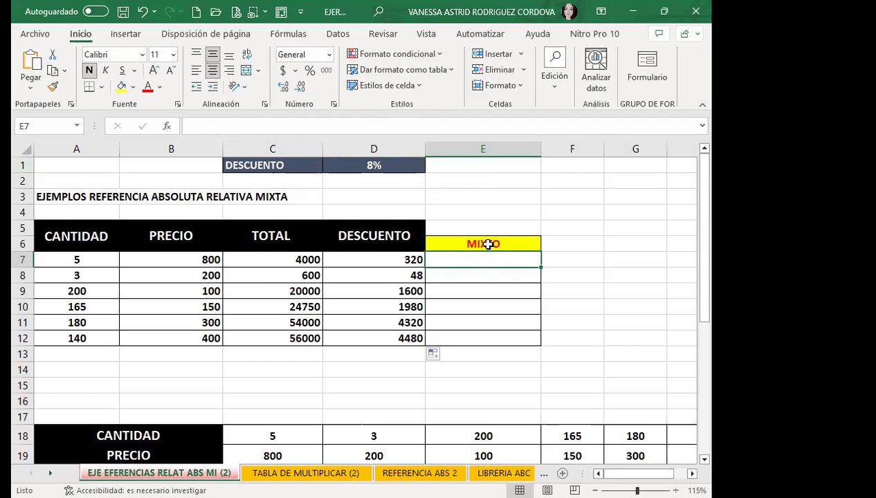
Type =C7*D1 in E7 and use F4 to turn D1 into D$1
text(=)
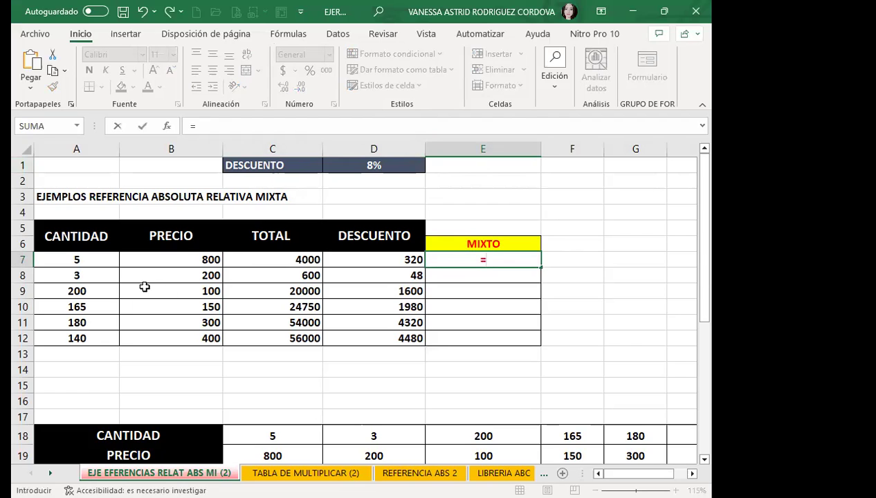
click(262, 262)
text(*)
click(345, 163)
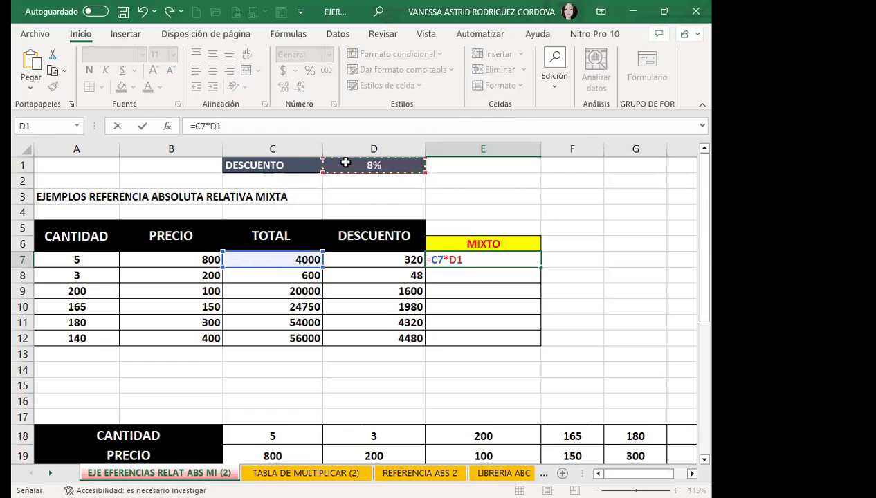
key(F4)
key(F4)
key(F4)
key(F4)
key(F4)
key(F4)
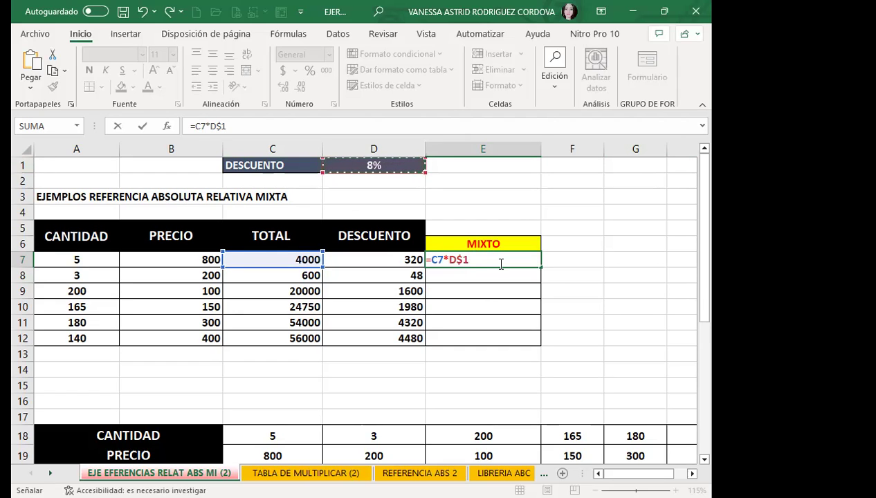
Enter =C7*D$1 in E7 and fill it down to E12, giving 320 to 4480
key(Return)
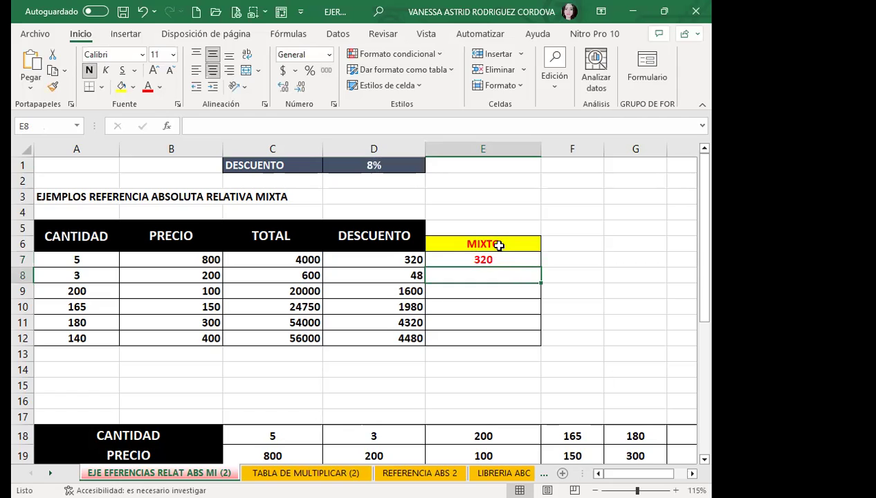
click(487, 259)
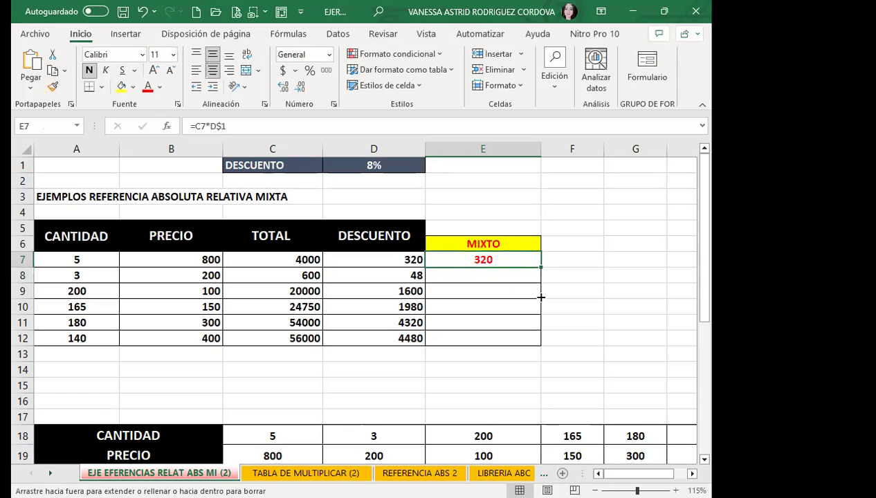
drag(544, 268, 539, 345)
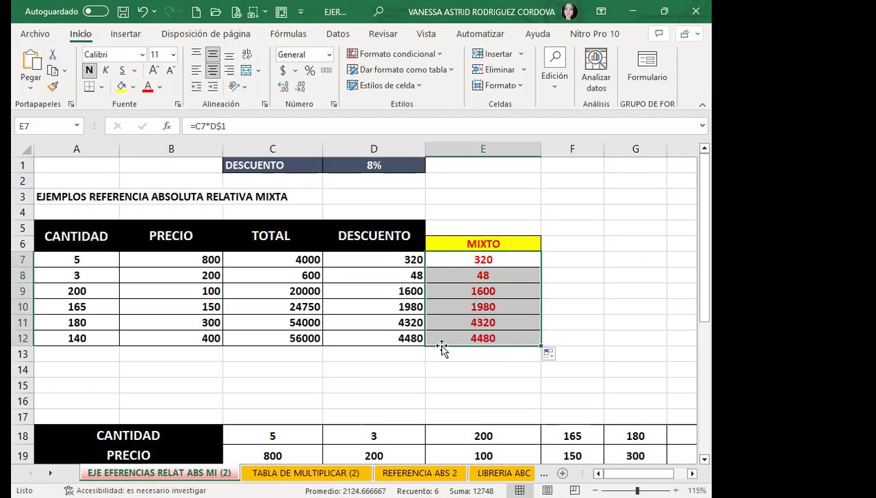
Move the 8% discount rate from D1 to G1
click(376, 262)
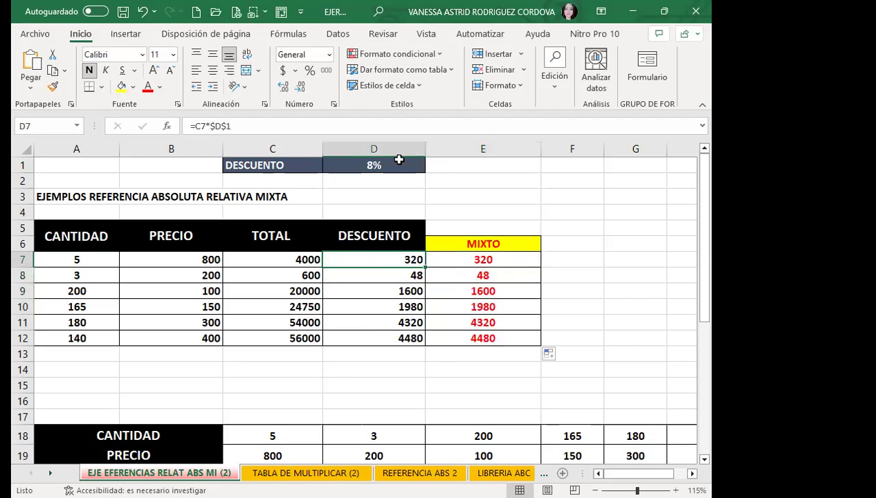
click(392, 170)
drag(392, 176, 618, 165)
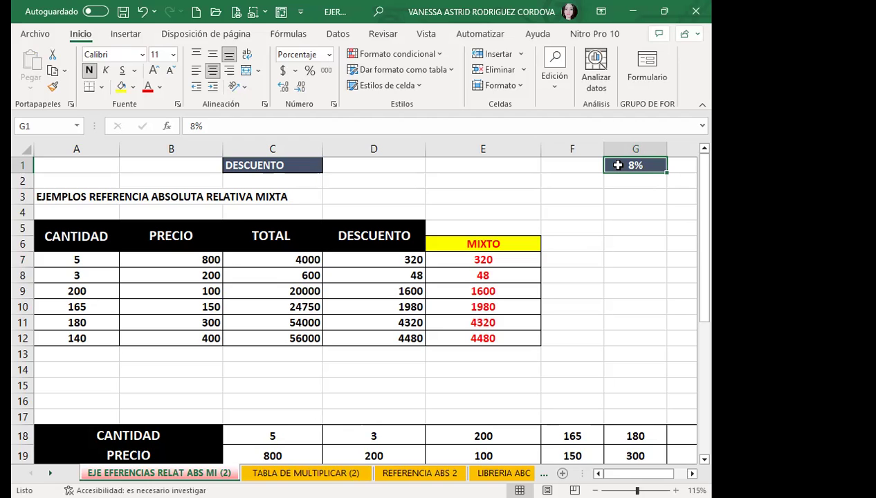
Undo the move so 8% is back in D1, then review the MIXTO formulas E7 through E12
key(ctrl+z)
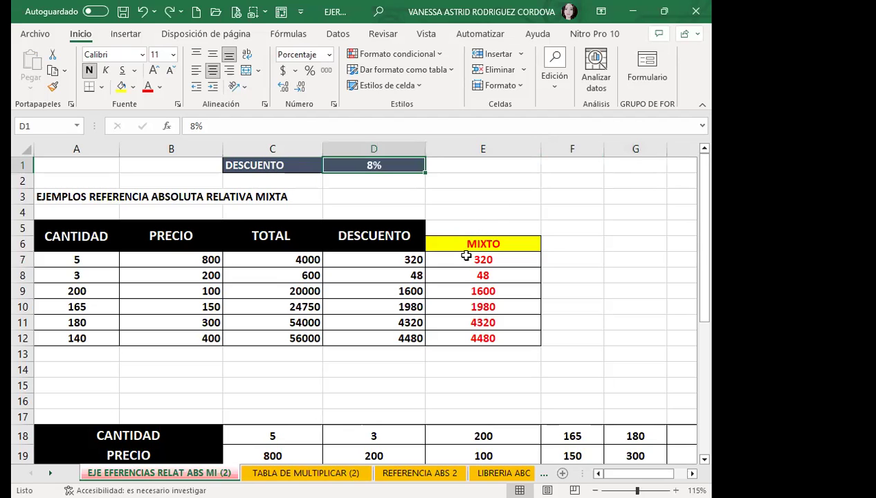
click(469, 257)
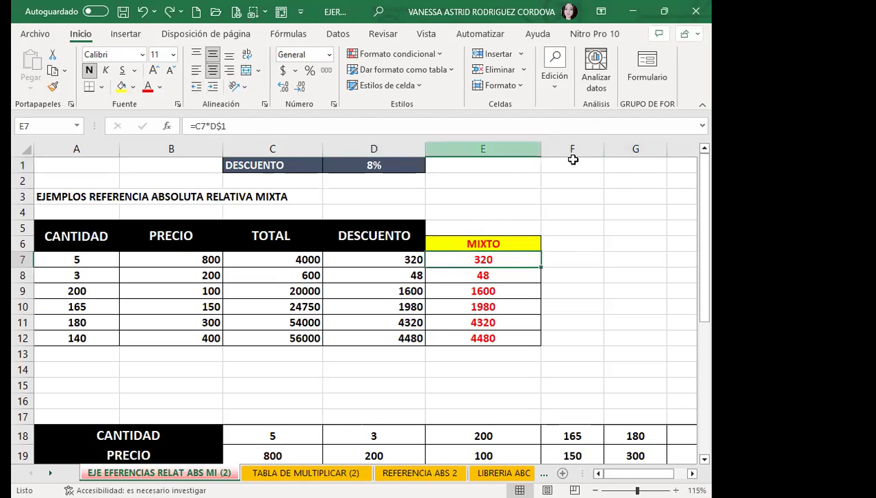
key(Down)
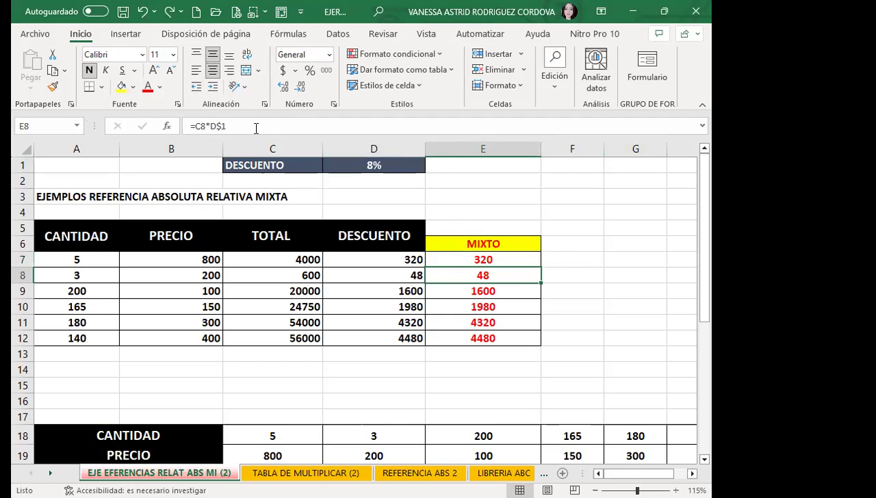
key(Down)
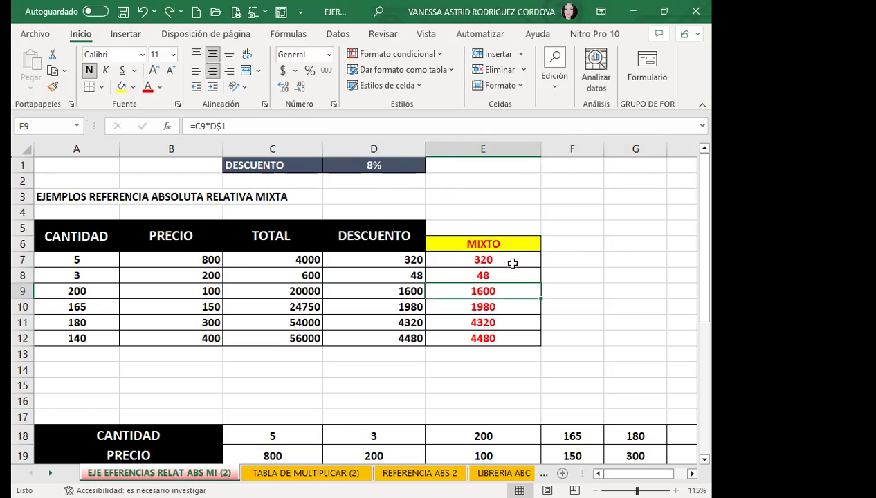
key(Down)
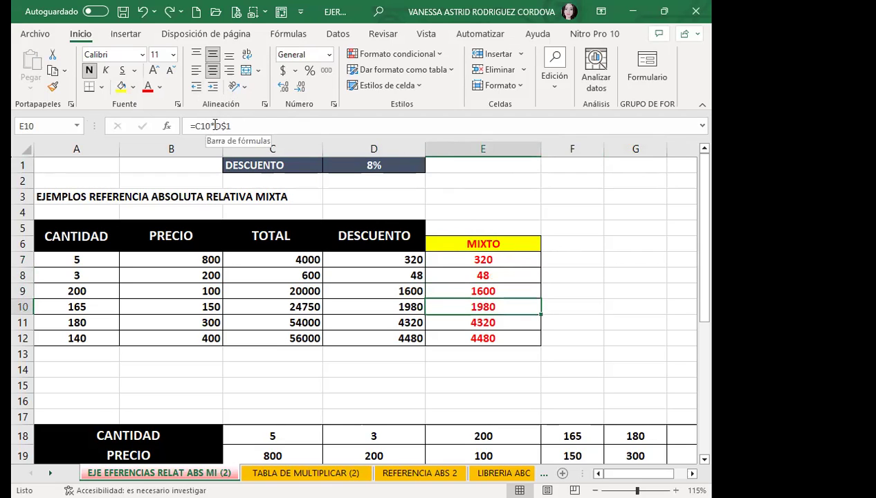
key(Down)
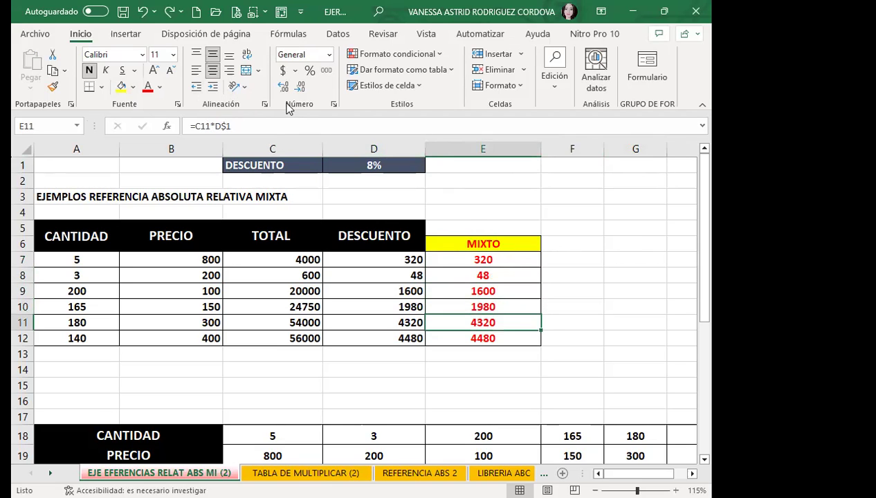
key(Down)
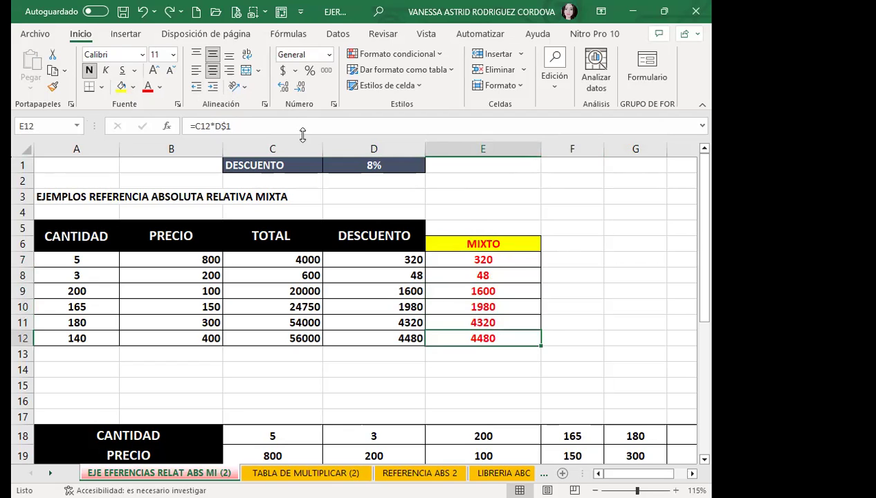
click(453, 323)
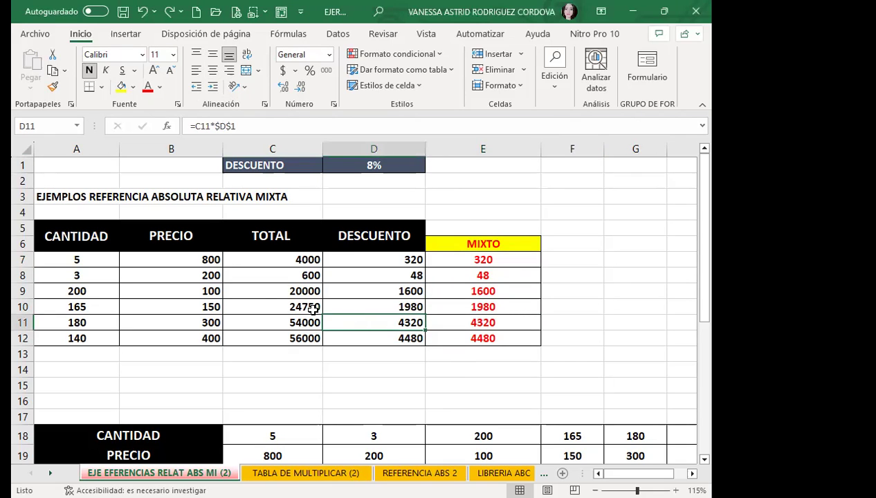
click(256, 260)
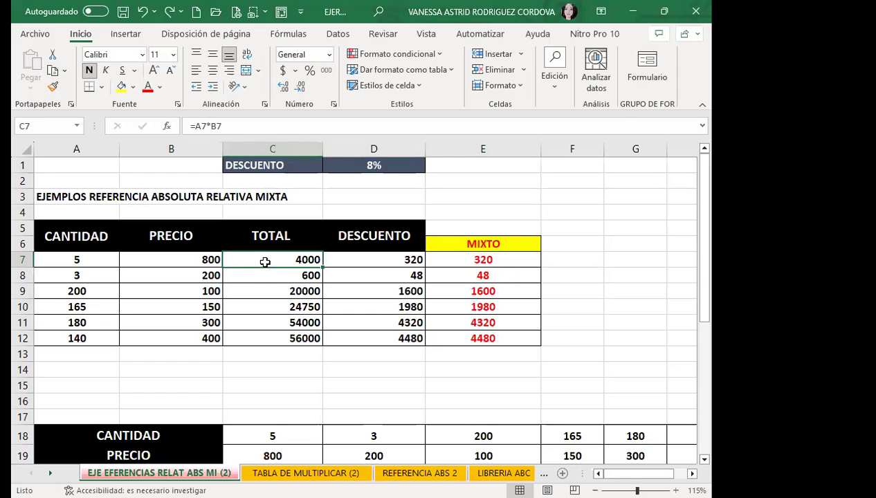
click(405, 260)
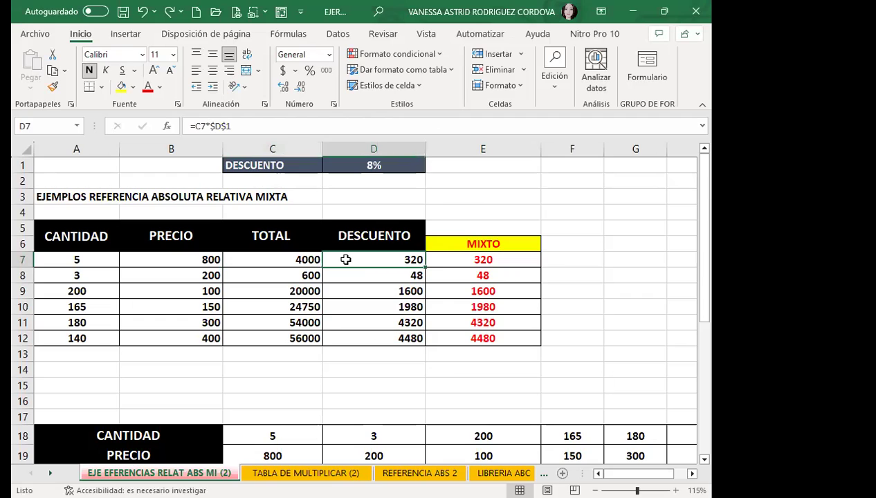
click(471, 260)
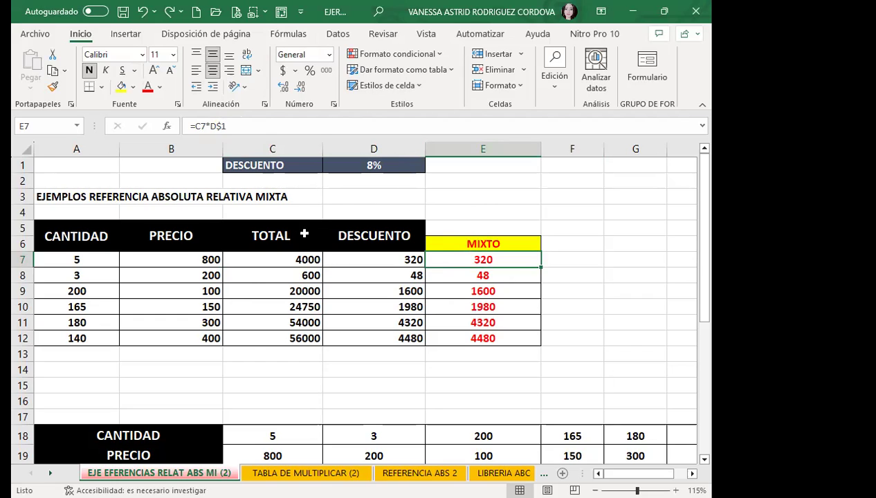
click(280, 333)
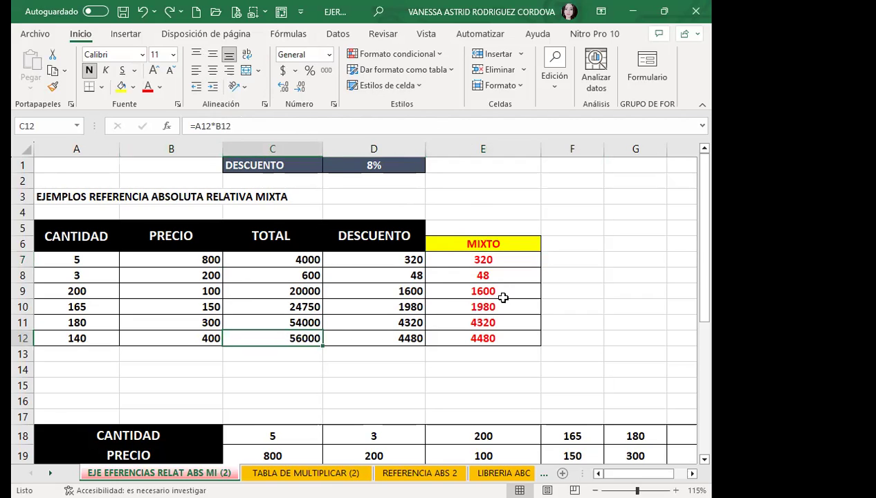
click(517, 336)
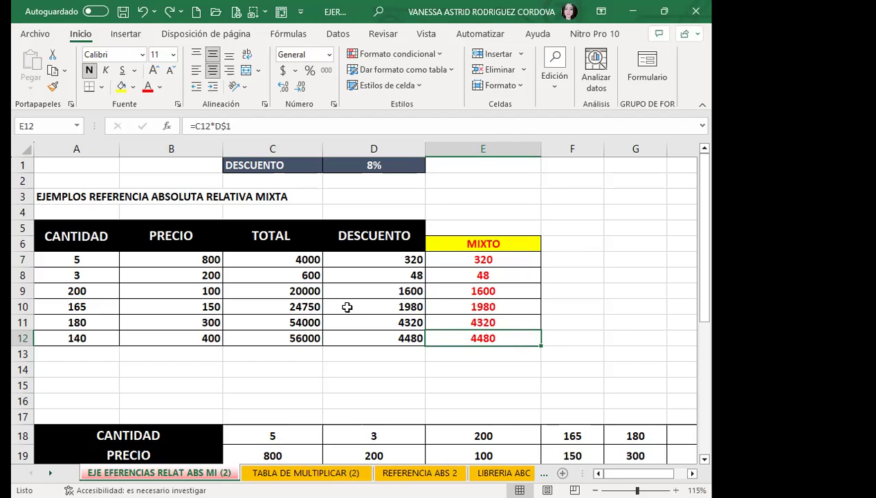
click(348, 335)
scroll(350, 334, down, 2)
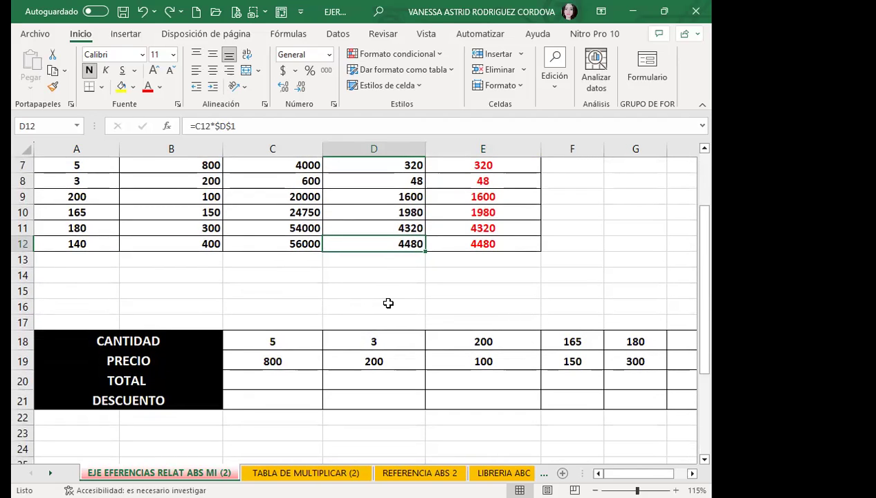
scroll(397, 294, up, 2)
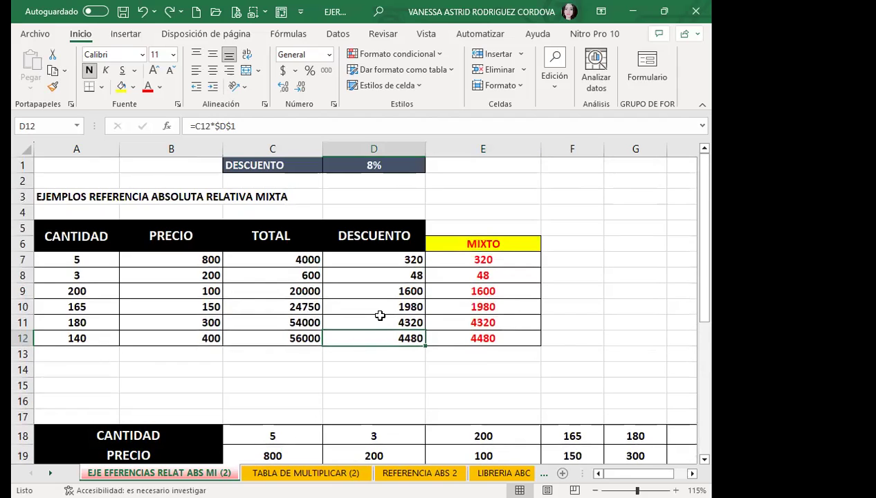
scroll(301, 282, down, 2)
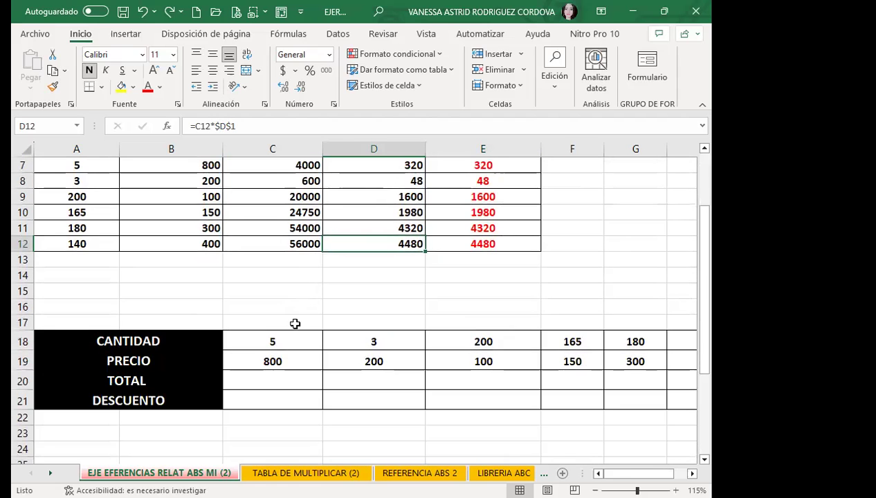
Enter the first TOTAL formula =C18*C19 in C20
click(275, 374)
text(=)
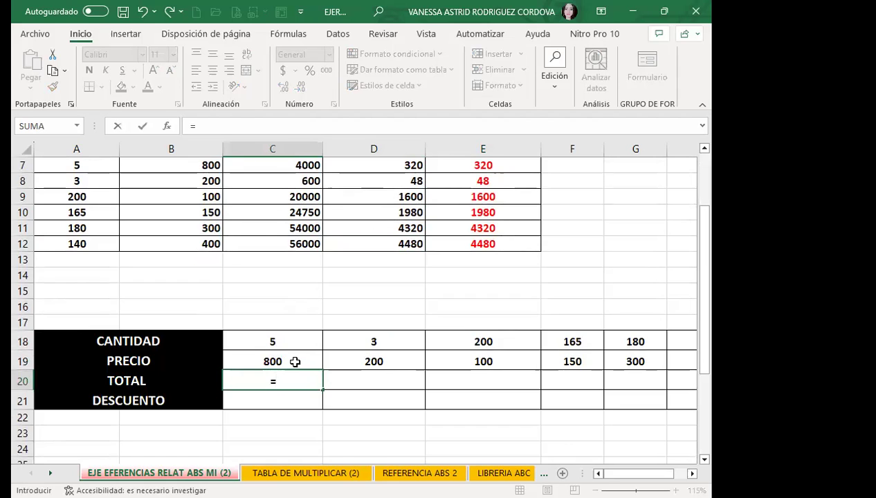
click(295, 361)
text(*)
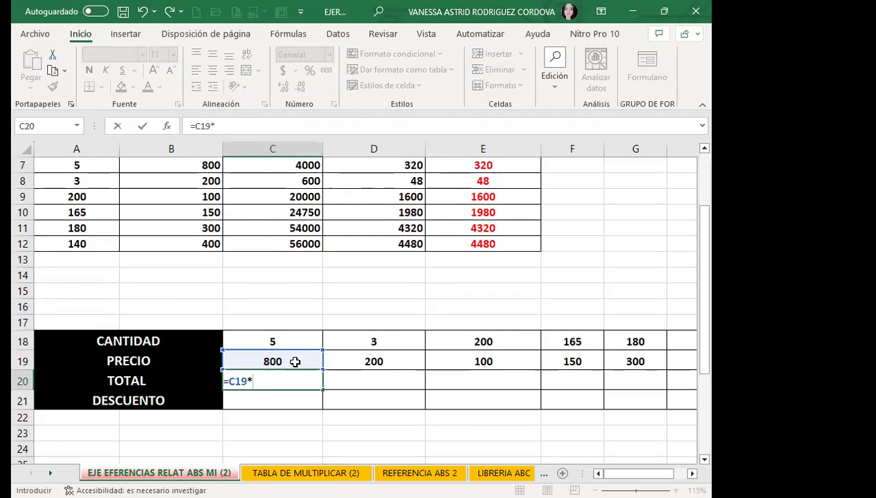
key(BackSpace)
key(BackSpace)
click(292, 338)
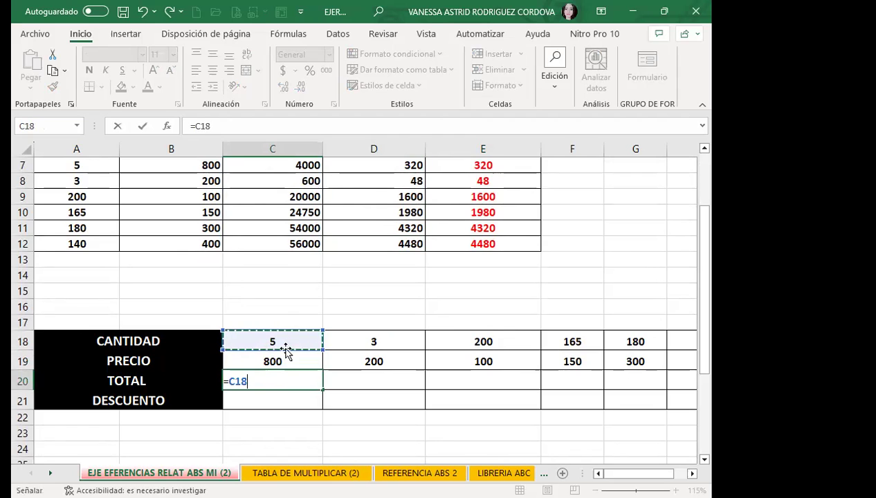
text(*)
click(287, 362)
key(Return)
Fill the TOTAL formula across row 20, giving 4000, 600, 20000, 24750, 54000
click(298, 384)
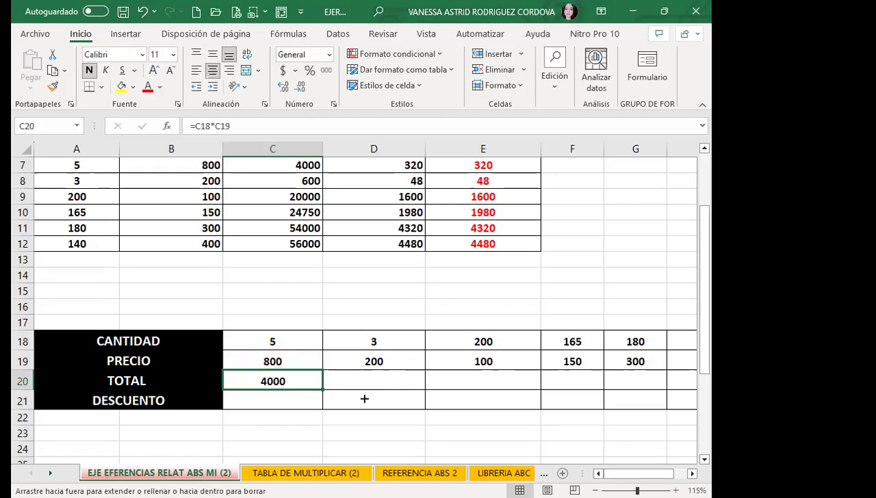
mouse_move(321, 389)
mouse_down()
mouse_move(423, 389)
mouse_move(560, 371)
mouse_move(530, 379)
mouse_up()
drag(650, 473, 635, 473)
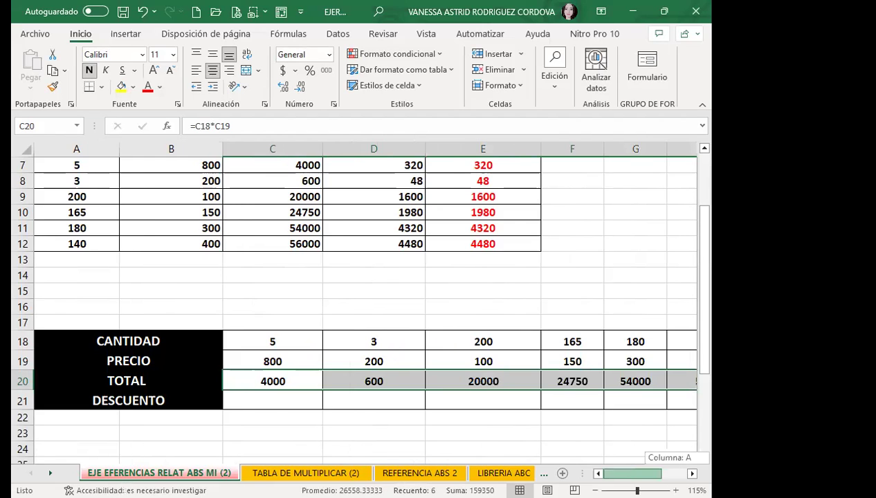
click(253, 401)
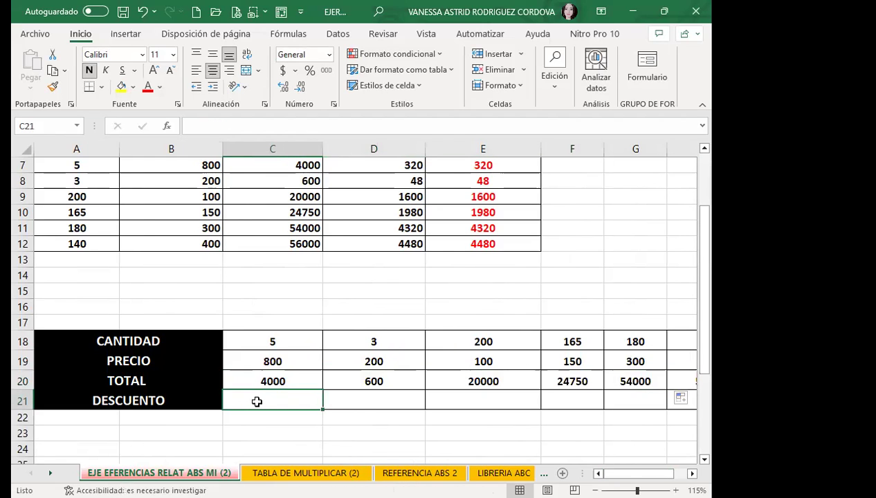
Scroll up to check the 8% discount rate in D1
scroll(265, 359, up, 2)
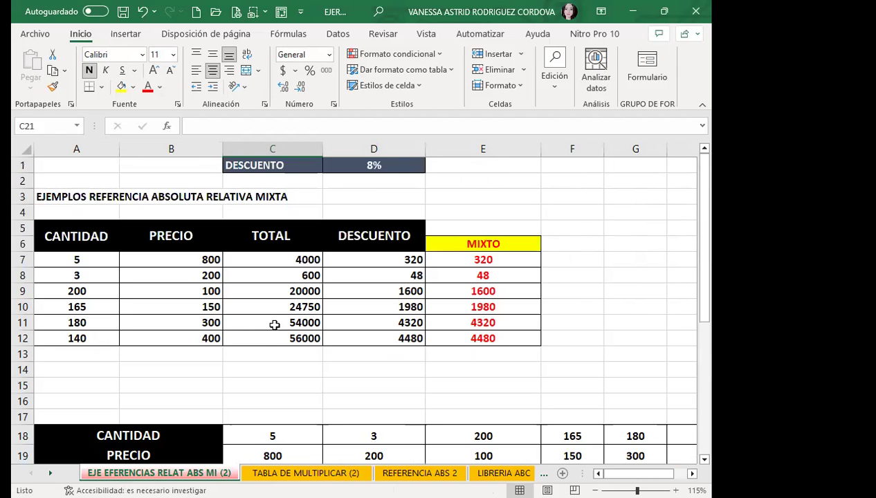
scroll(289, 332, down, 4)
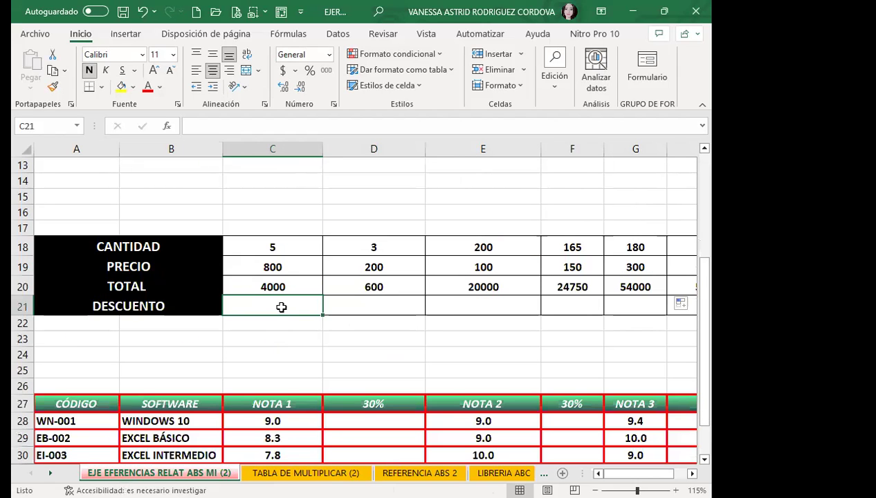
scroll(295, 302, up, 2)
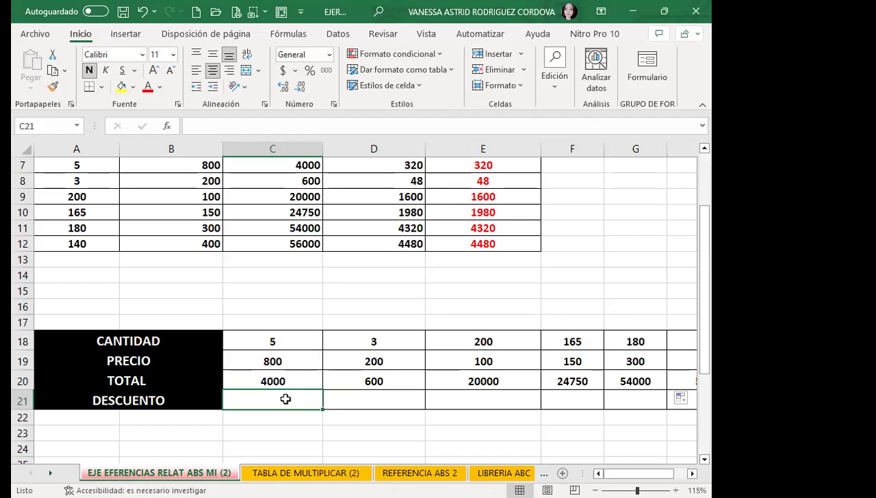
scroll(332, 353, up, 2)
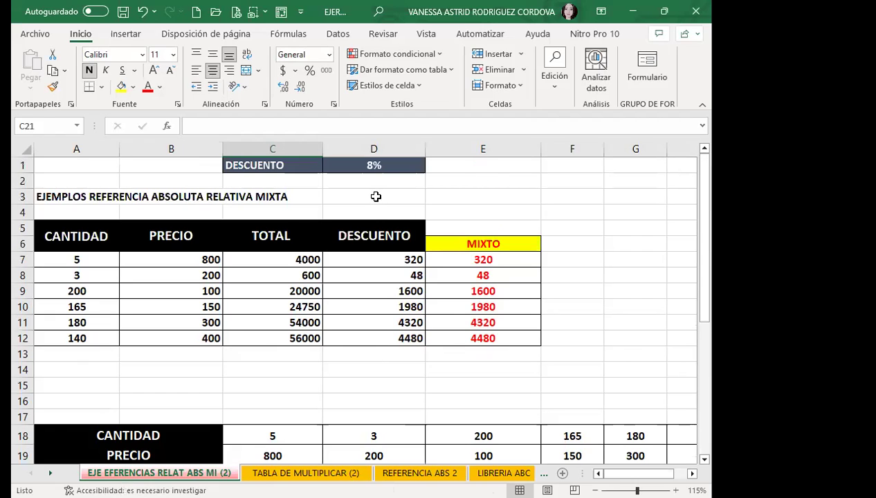
click(394, 170)
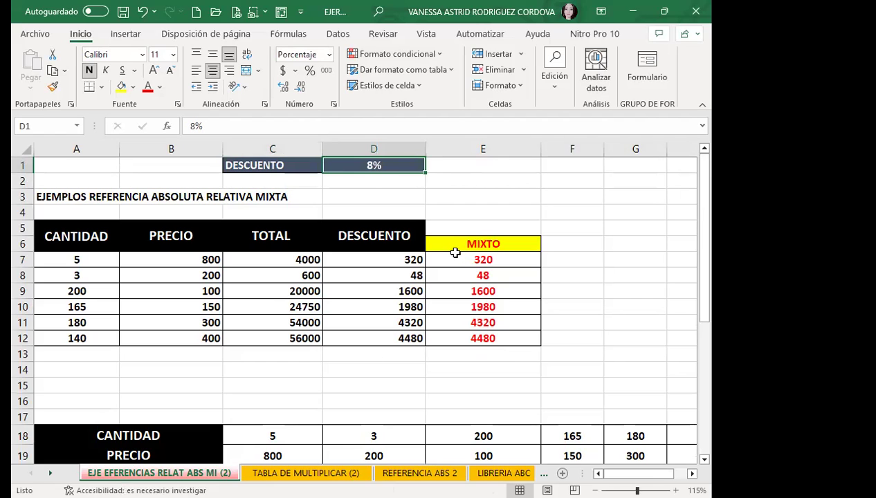
scroll(442, 263, down, 2)
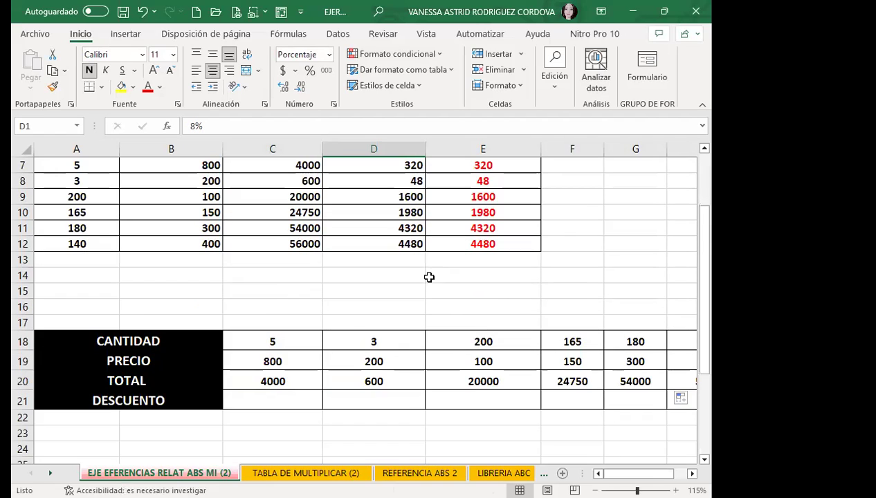
Begin the DESCUENTO formula =C20*D1 in C21
click(272, 395)
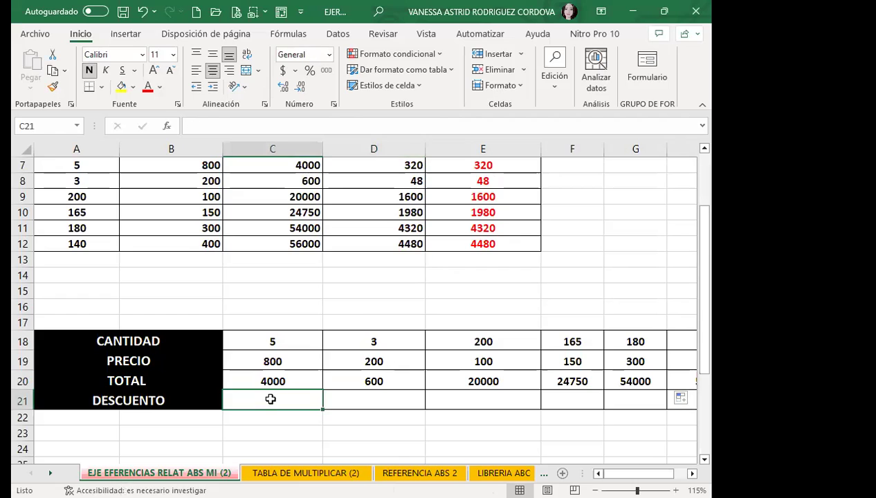
text(=)
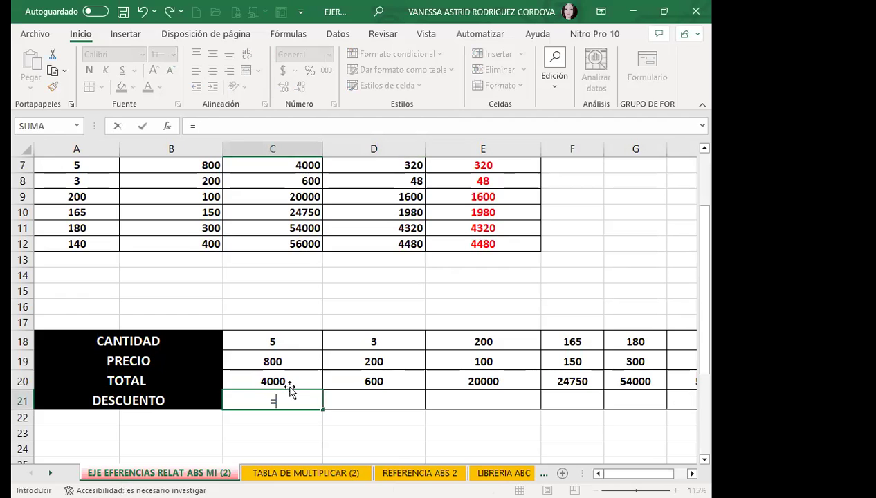
click(290, 381)
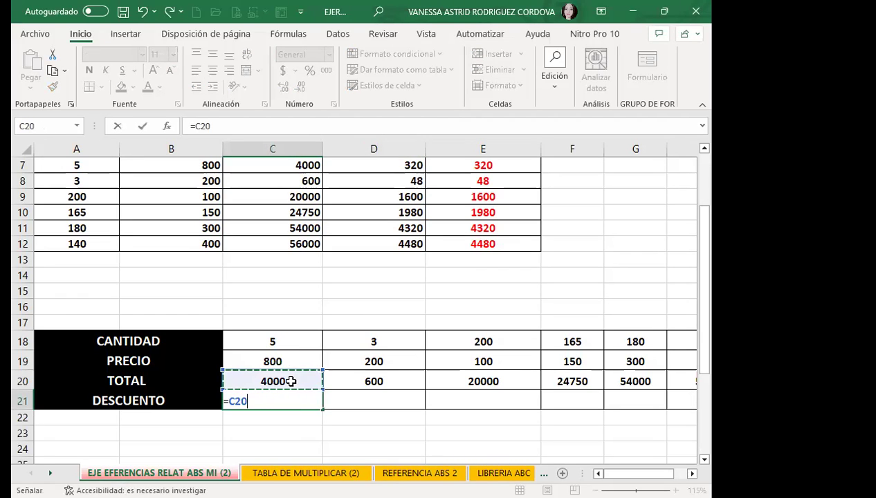
text(*)
scroll(336, 272, up, 2)
click(399, 170)
scroll(357, 289, down, 3)
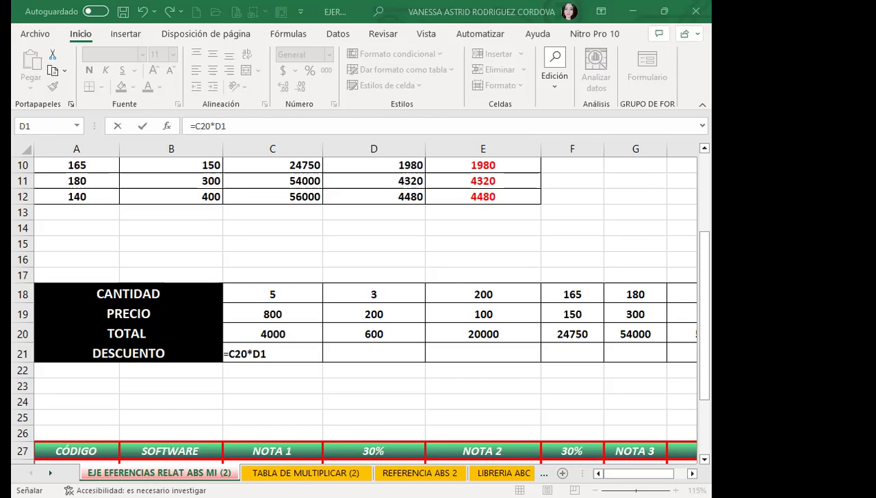
Change C21's formula to =C20*D$1 so it returns 320
double_click(279, 353)
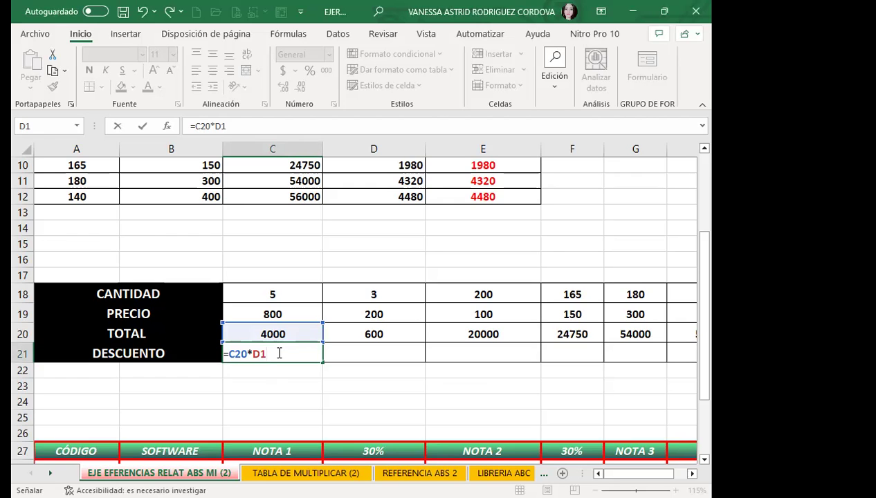
scroll(362, 260, up, 3)
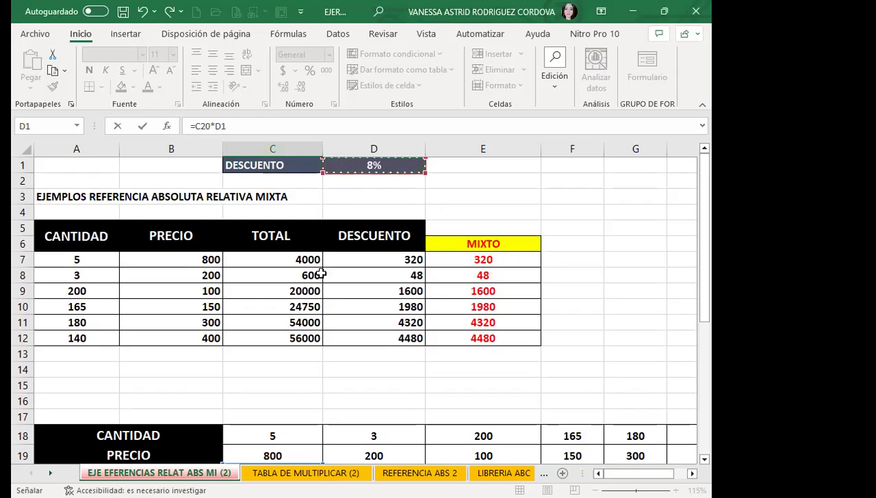
scroll(267, 365, down, 3)
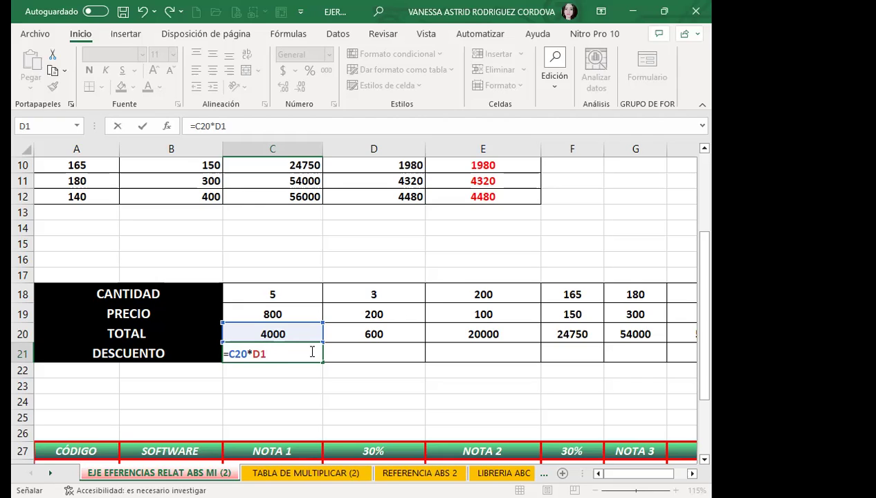
key(F4)
key(F4)
key(Return)
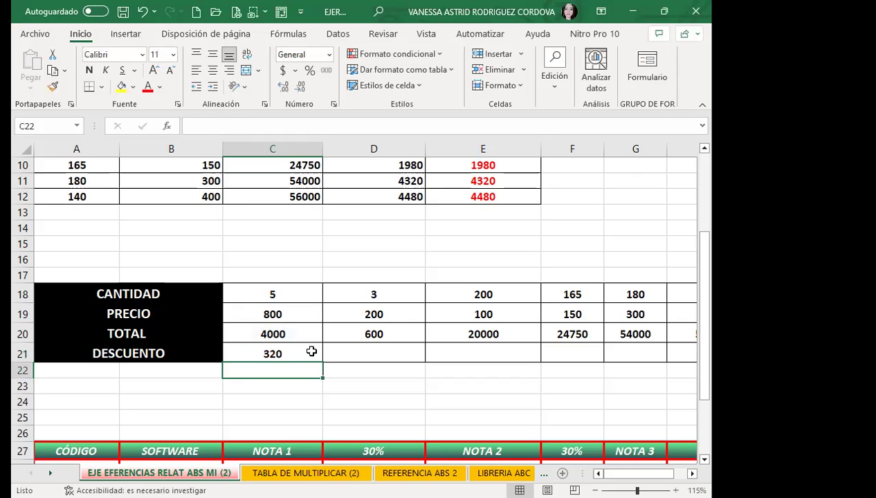
Copy C21's formula across to F21, where the copies return 0
scroll(291, 299, up, 3)
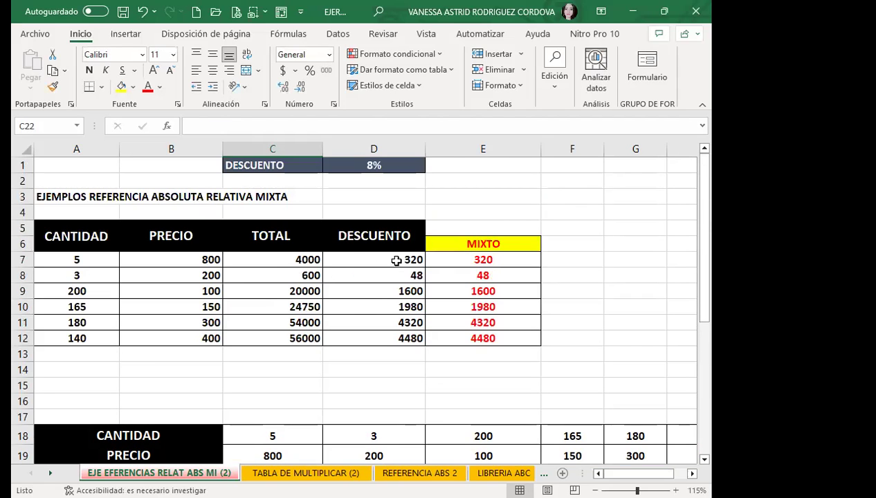
scroll(398, 258, down, 3)
click(281, 350)
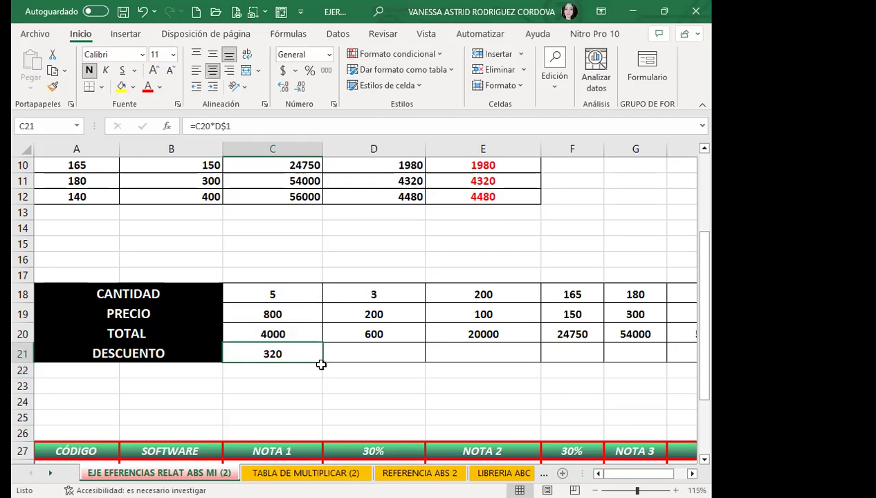
drag(325, 360, 609, 352)
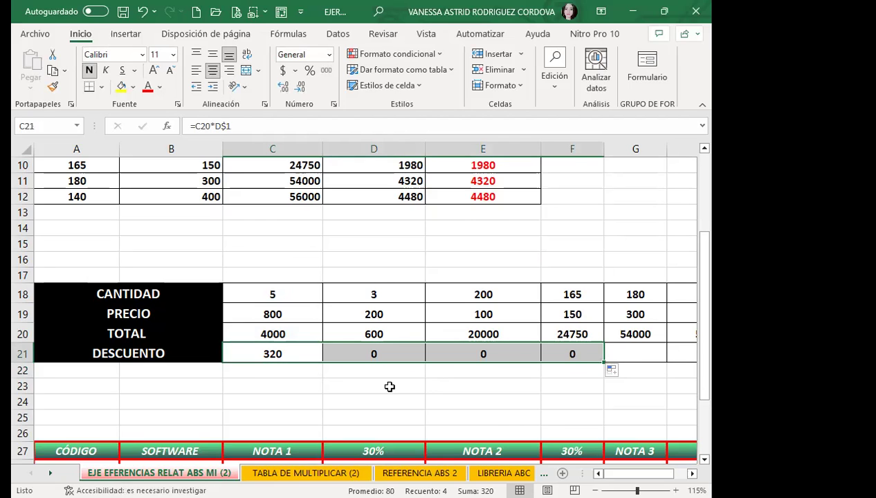
Clear the zeros in D21:F21 and change C21 to =C20*$D1
mouse_move(364, 354)
mouse_down()
mouse_move(529, 344)
mouse_move(589, 351)
mouse_up()
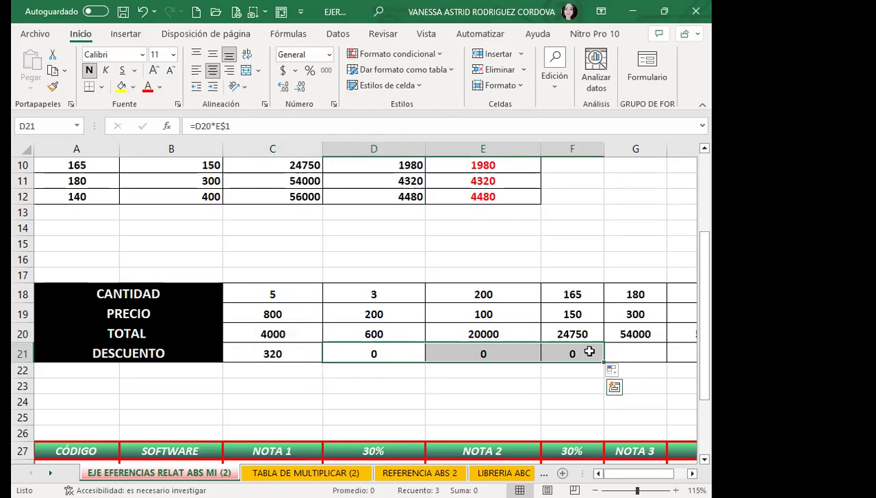
key(Delete)
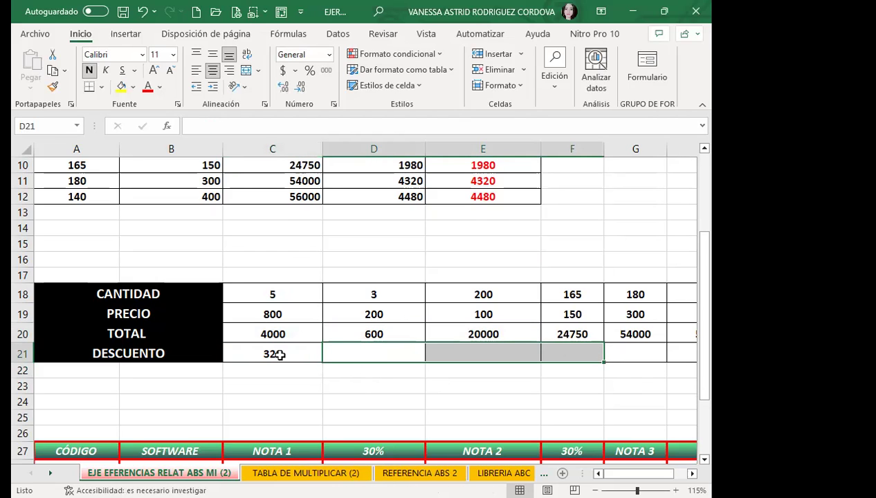
double_click(278, 353)
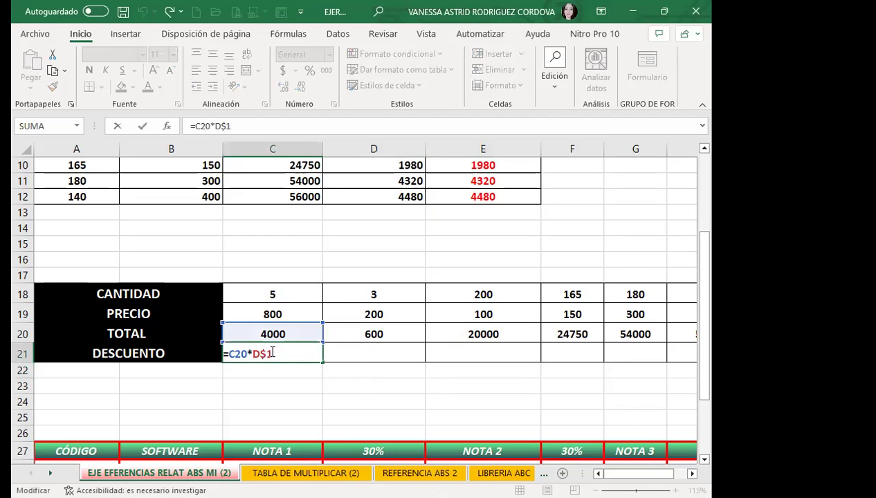
key(F4)
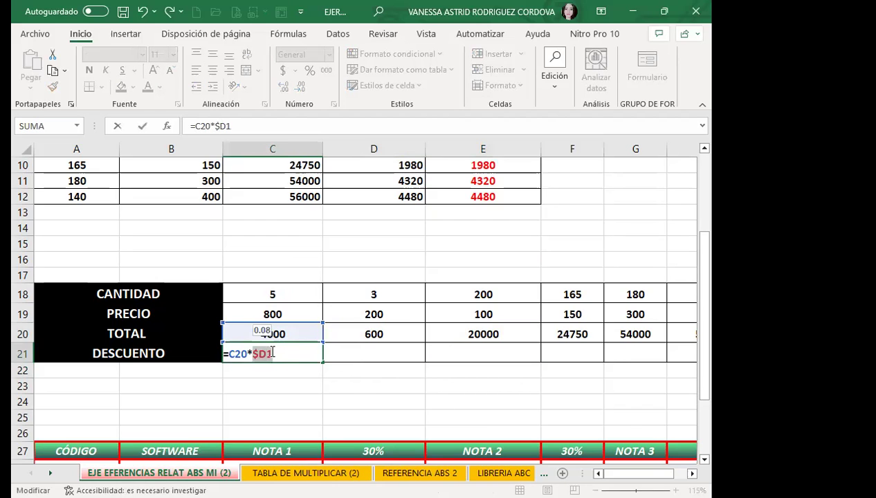
key(Return)
Fill =C20*$D1 across to H21 (320, 48, 1600, 1980, 4320, 4480) and compare formulas
click(272, 352)
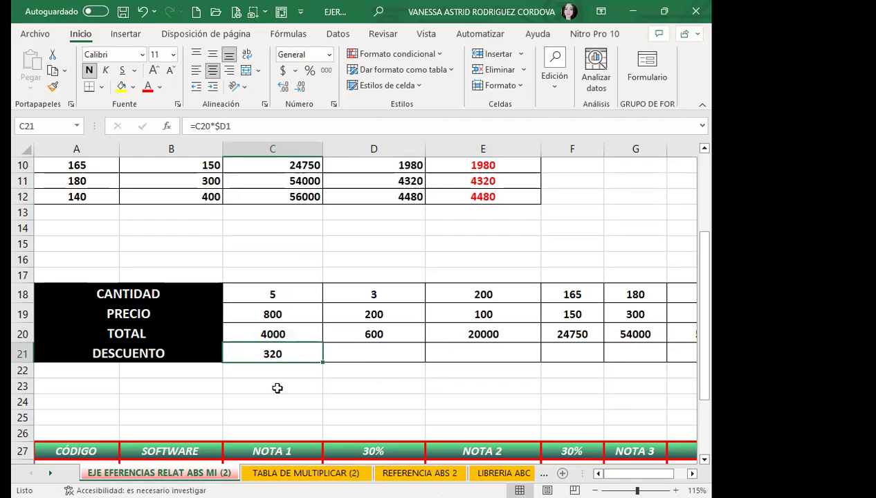
mouse_move(321, 361)
mouse_down()
mouse_move(670, 360)
mouse_move(563, 363)
mouse_up()
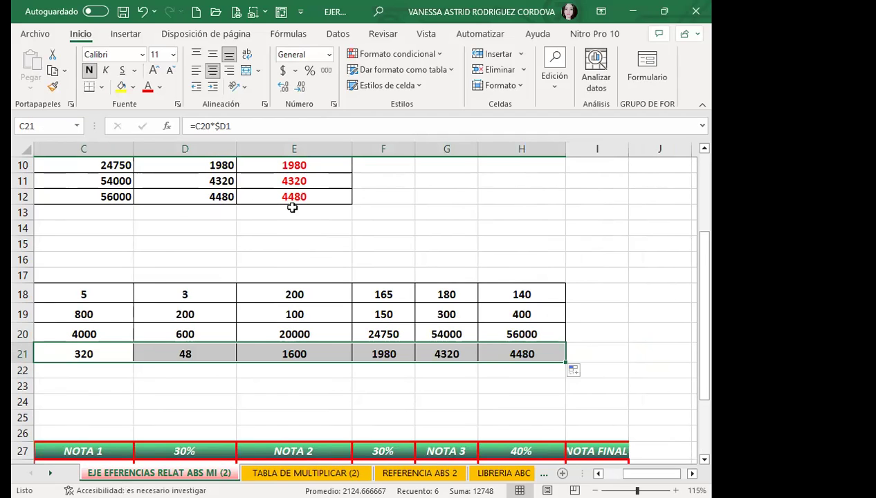
click(320, 200)
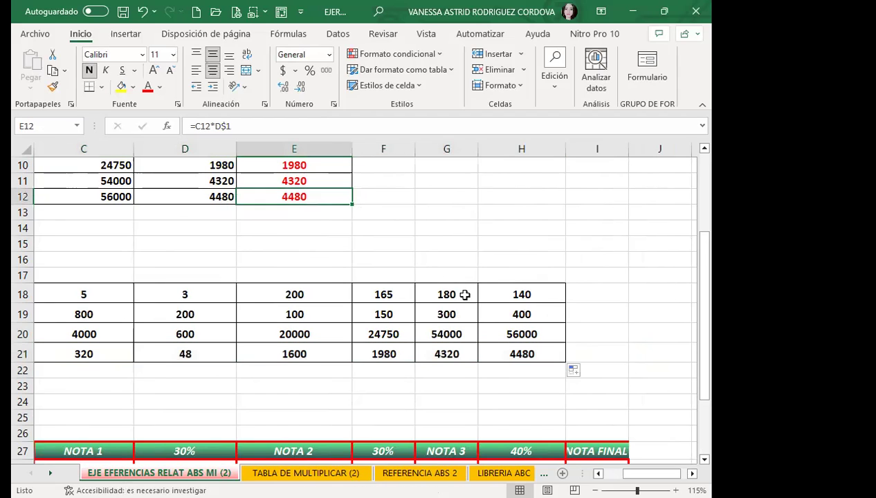
click(498, 346)
click(325, 184)
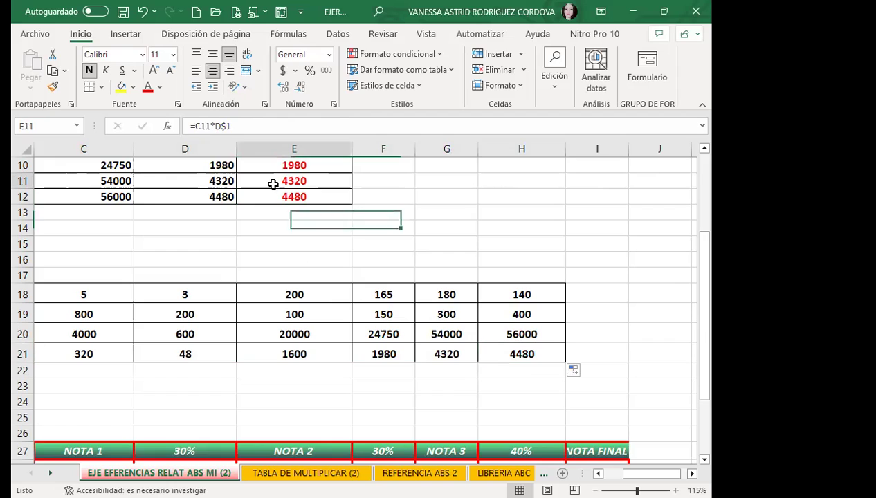
click(437, 351)
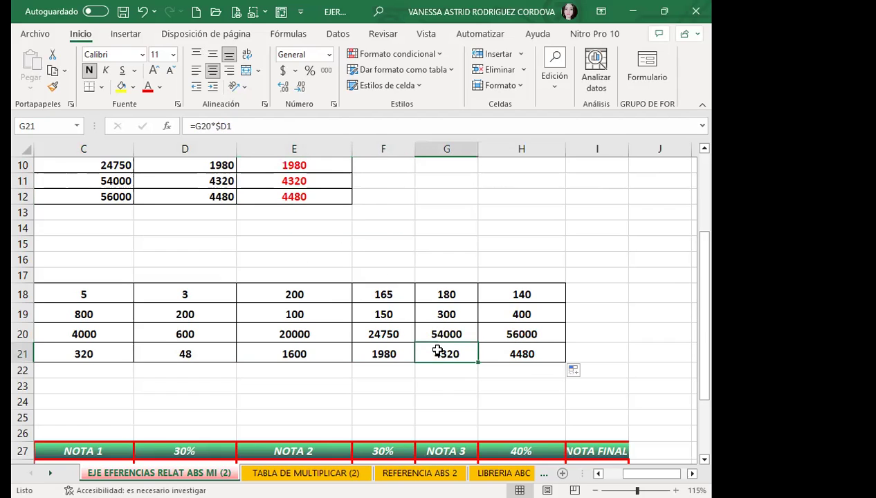
click(374, 350)
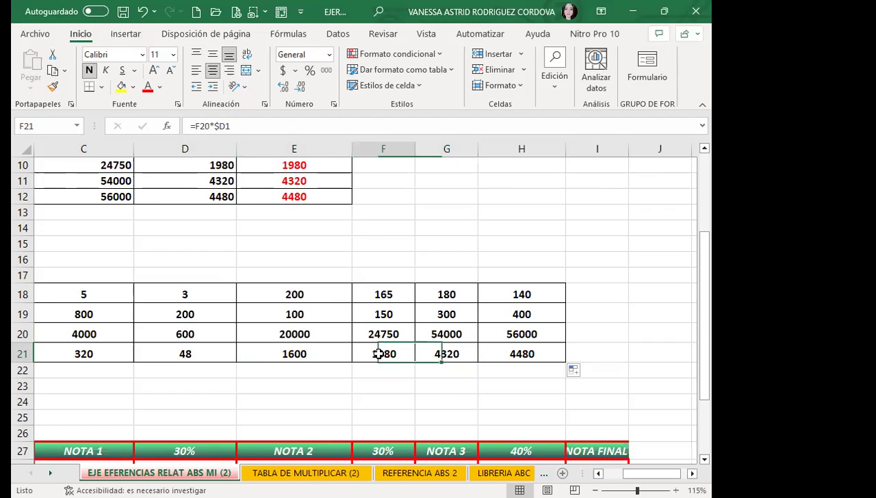
drag(671, 473, 669, 475)
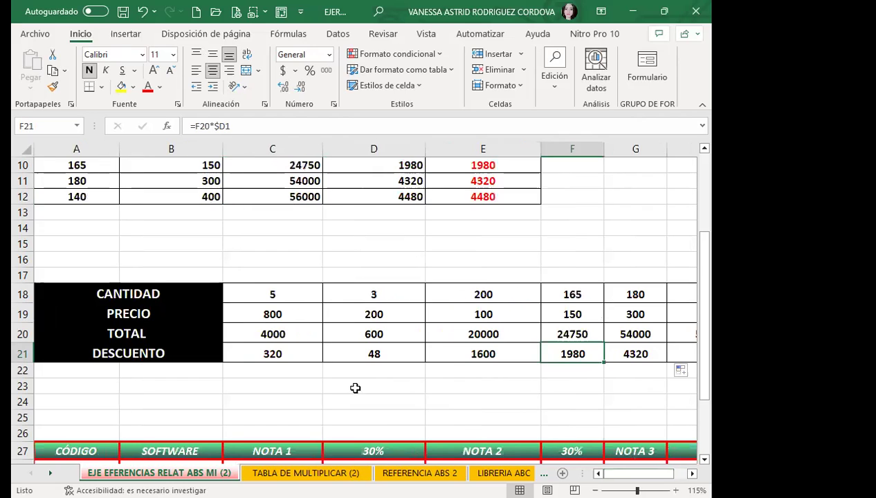
click(291, 351)
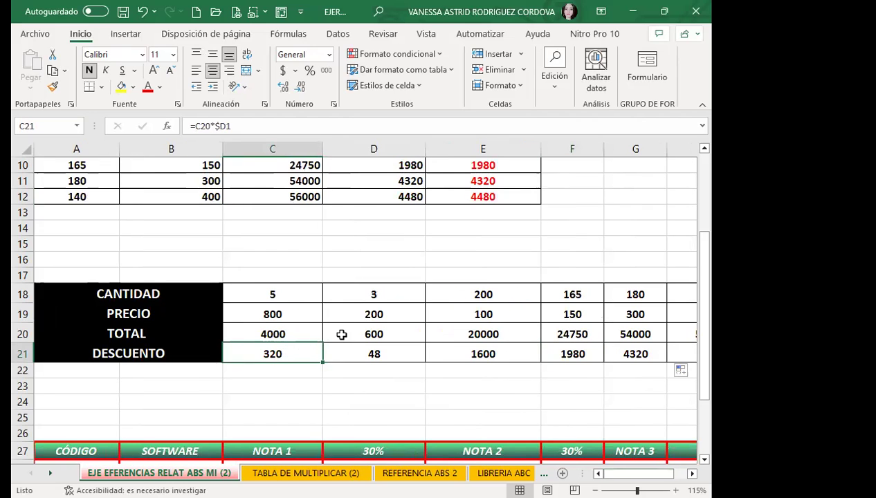
scroll(340, 339, up, 1)
scroll(340, 338, up, 3)
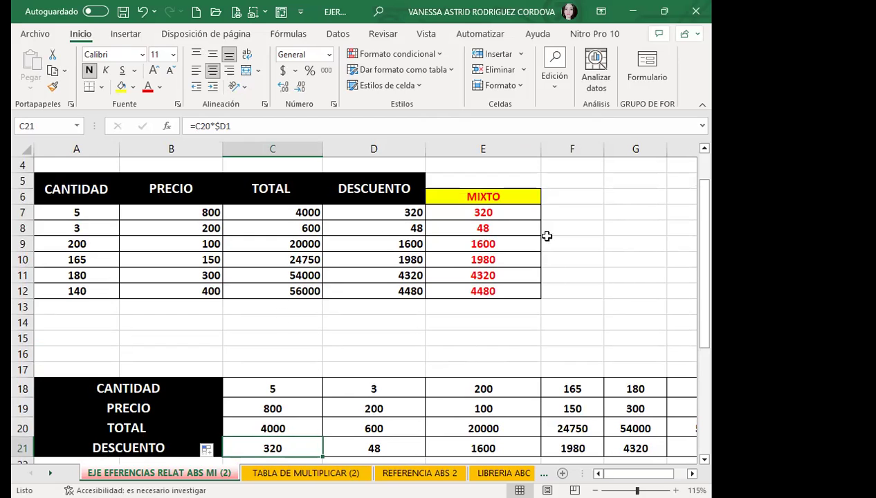
scroll(540, 234, up, 1)
drag(279, 261, 273, 333)
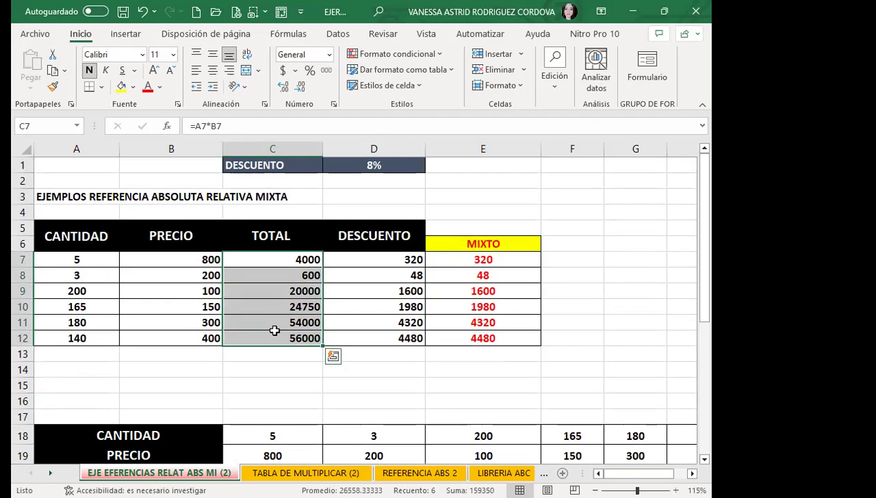
scroll(286, 409, down, 2)
click(293, 405)
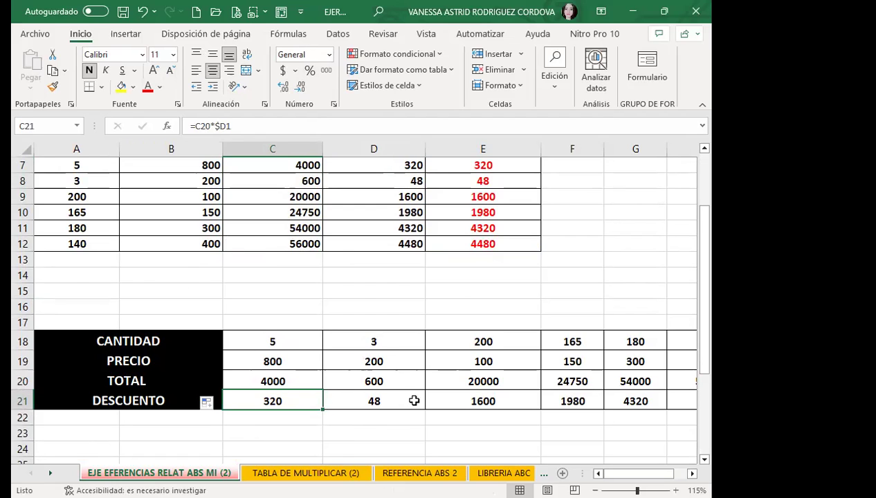
click(23, 380)
scroll(281, 351, up, 2)
scroll(290, 342, down, 2)
scroll(280, 332, down, 1)
click(275, 331)
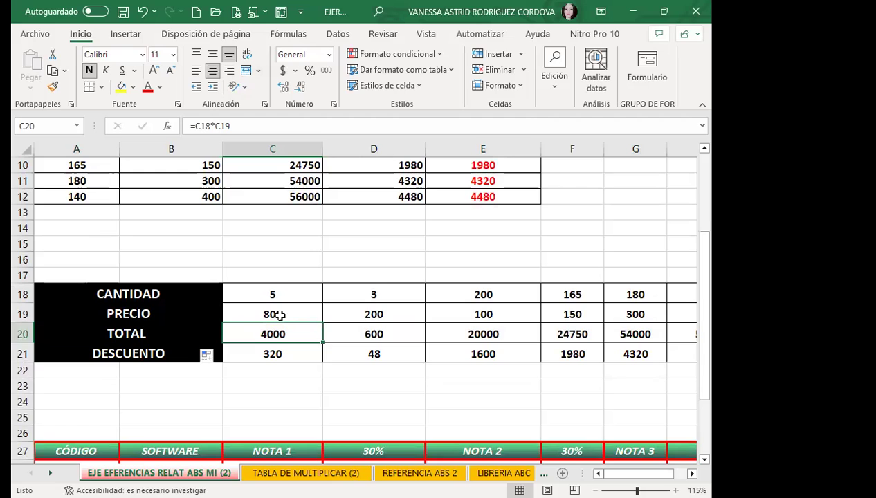
click(22, 334)
mouse_move(640, 473)
mouse_down()
mouse_move(652, 473)
mouse_move(640, 473)
mouse_up()
click(251, 348)
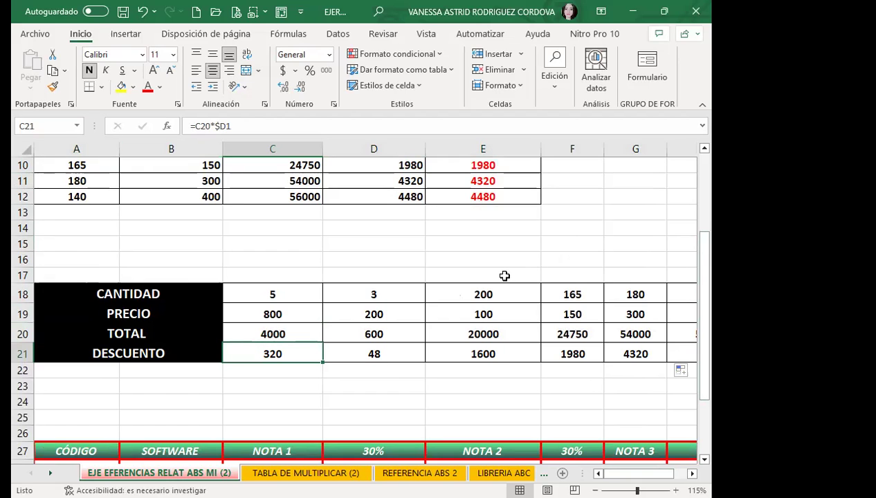
scroll(488, 276, up, 3)
click(397, 167)
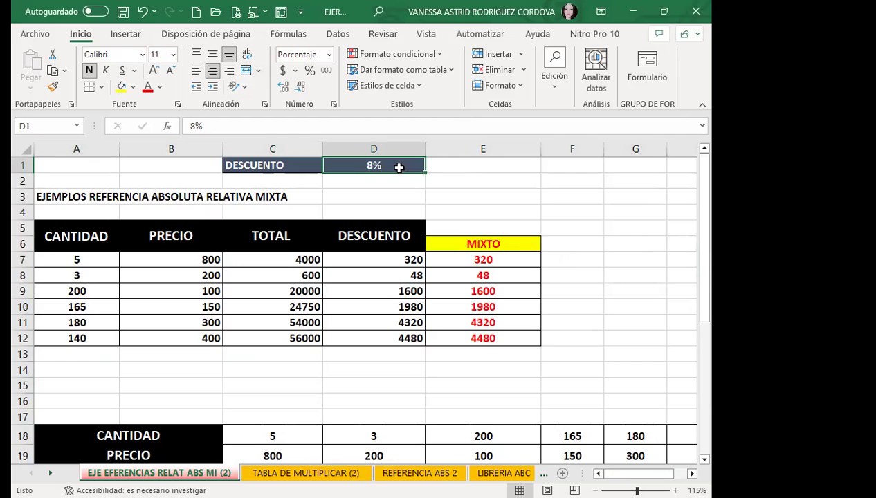
scroll(387, 208, down, 4)
scroll(291, 289, up, 1)
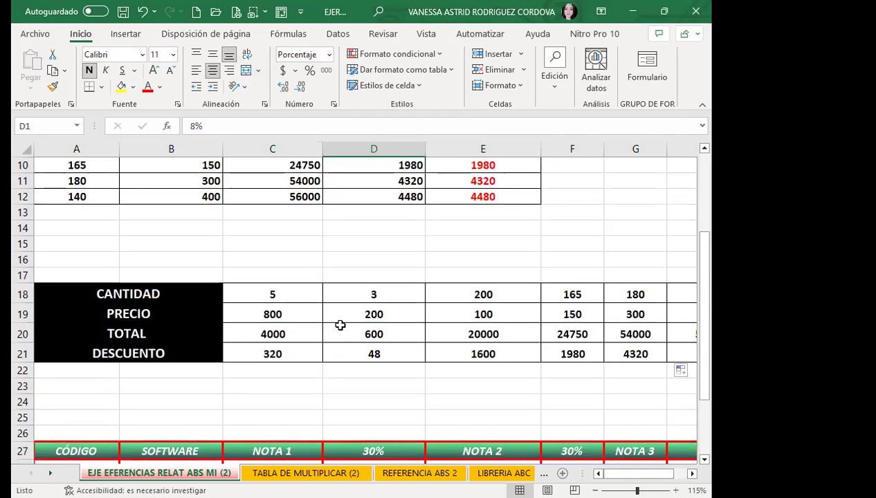
click(298, 353)
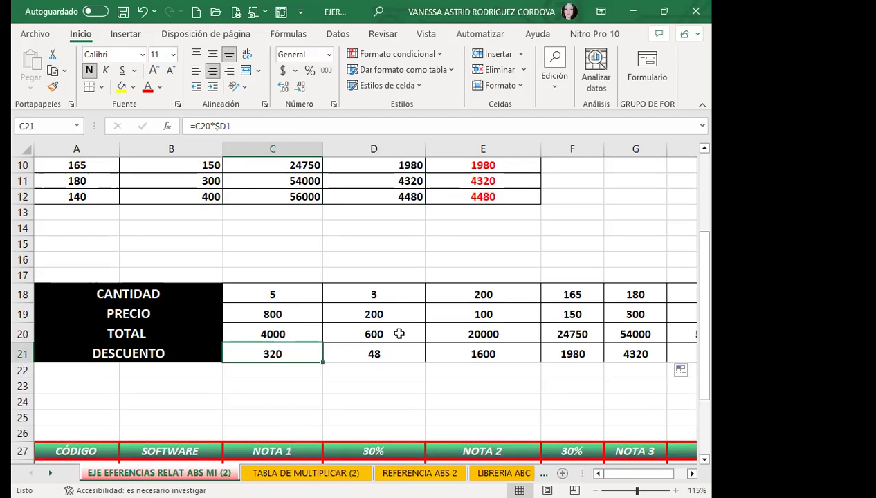
scroll(399, 331, up, 2)
scroll(399, 332, up, 2)
drag(270, 259, 277, 339)
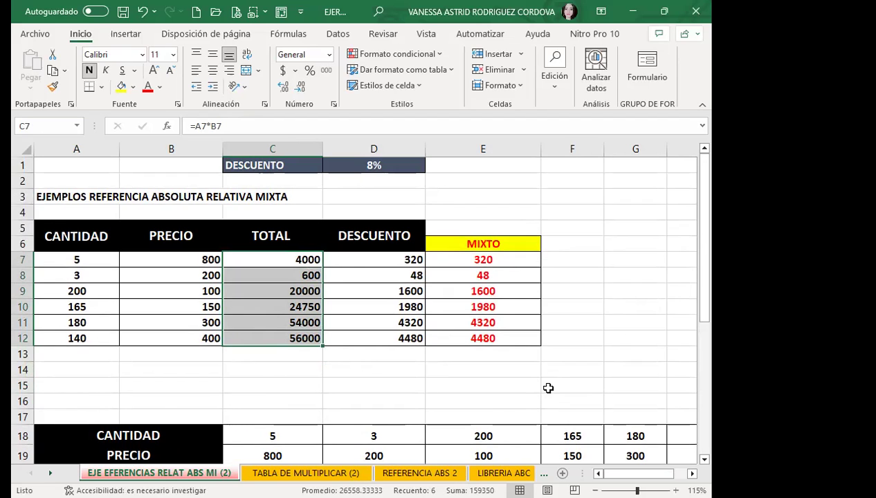
scroll(481, 376, down, 1)
scroll(481, 375, down, 1)
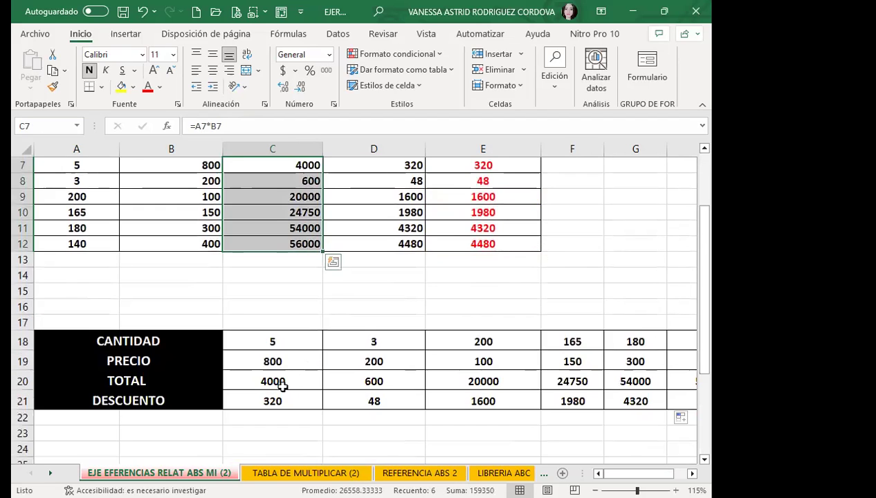
click(287, 395)
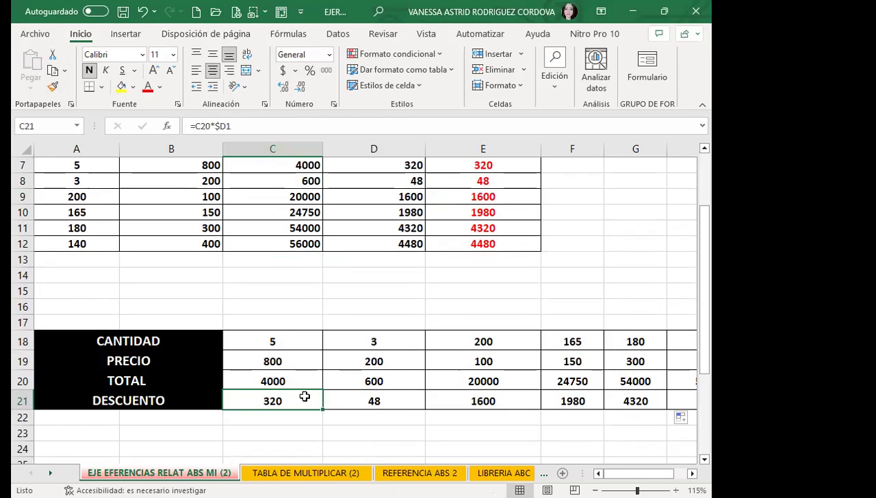
click(681, 400)
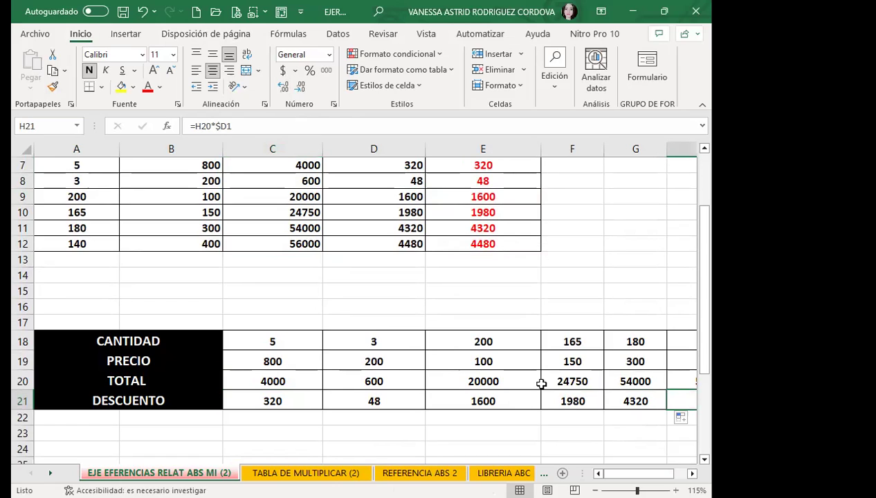
click(303, 378)
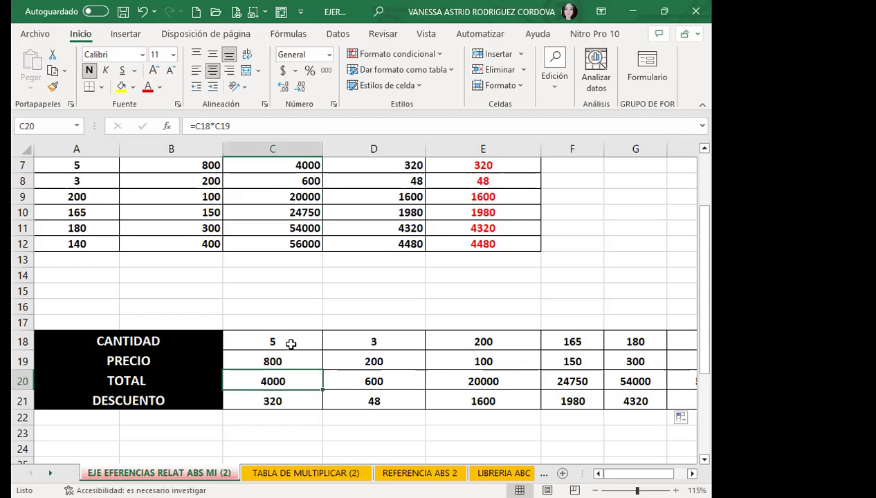
scroll(290, 342, up, 2)
drag(296, 257, 281, 337)
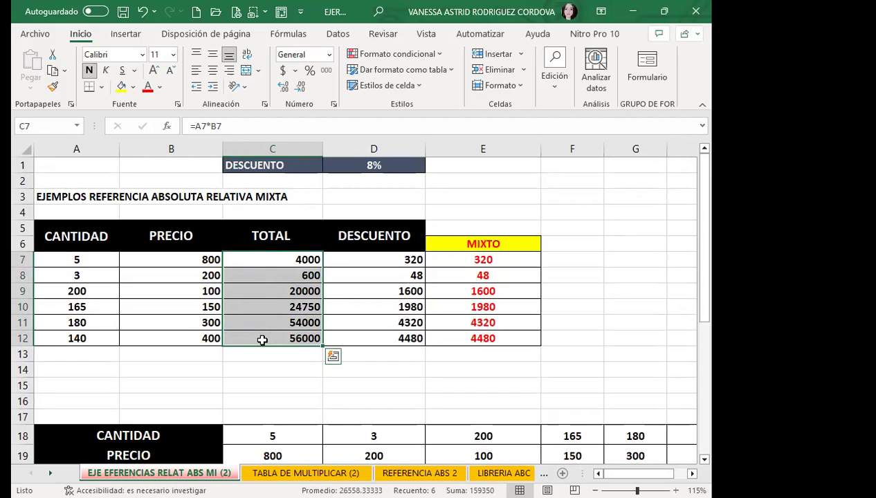
scroll(263, 340, down, 2)
click(245, 379)
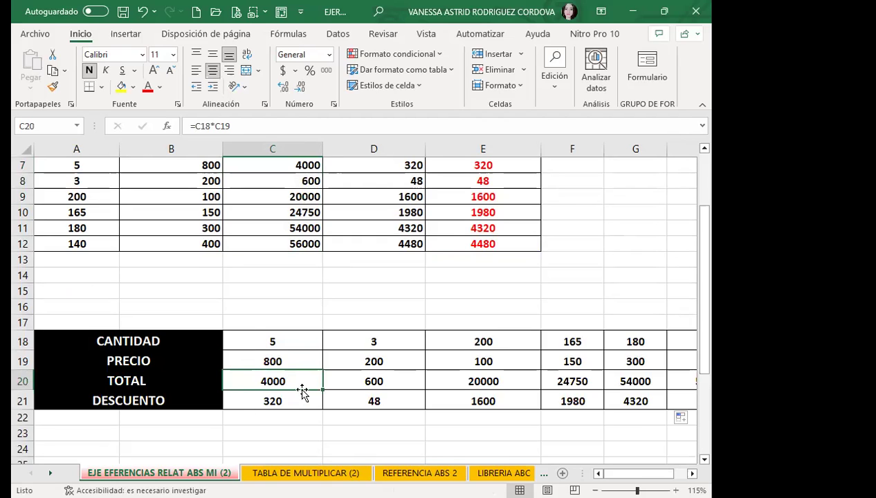
scroll(304, 390, up, 1)
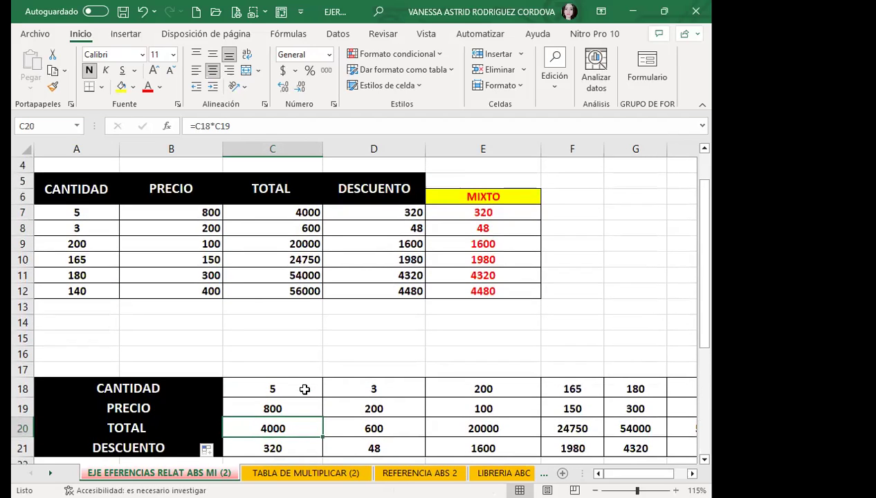
click(329, 357)
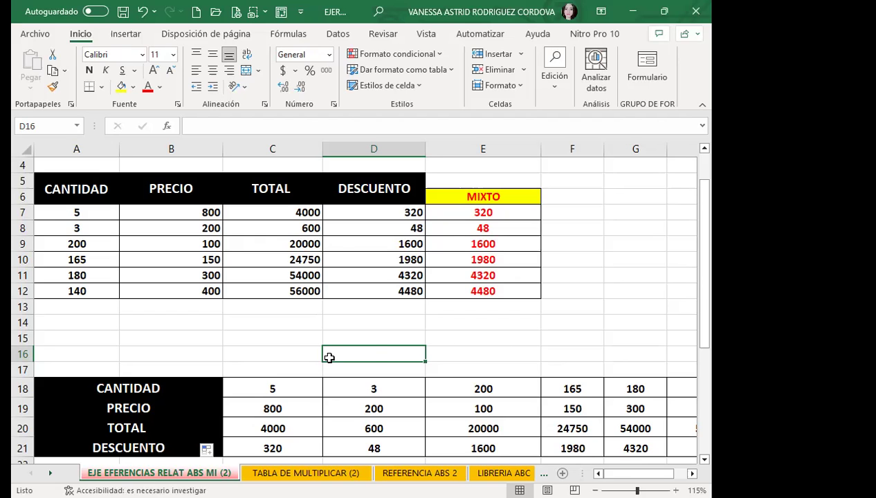
scroll(305, 391, down, 1)
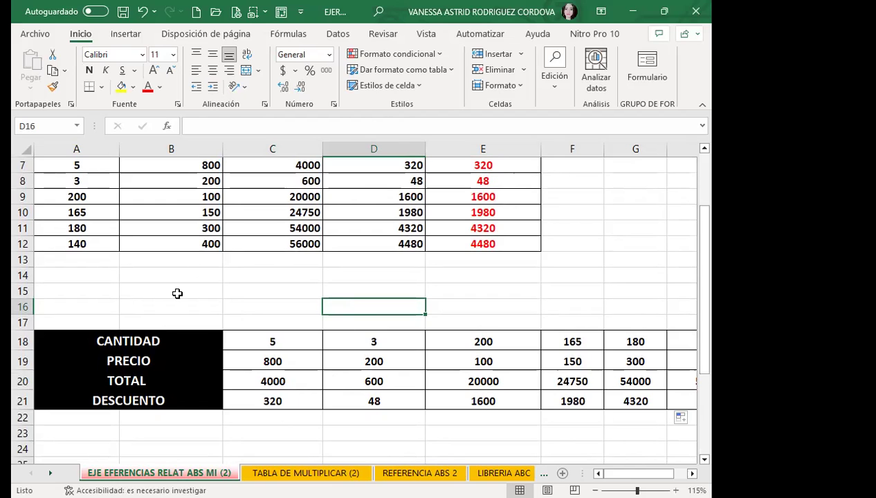
click(306, 408)
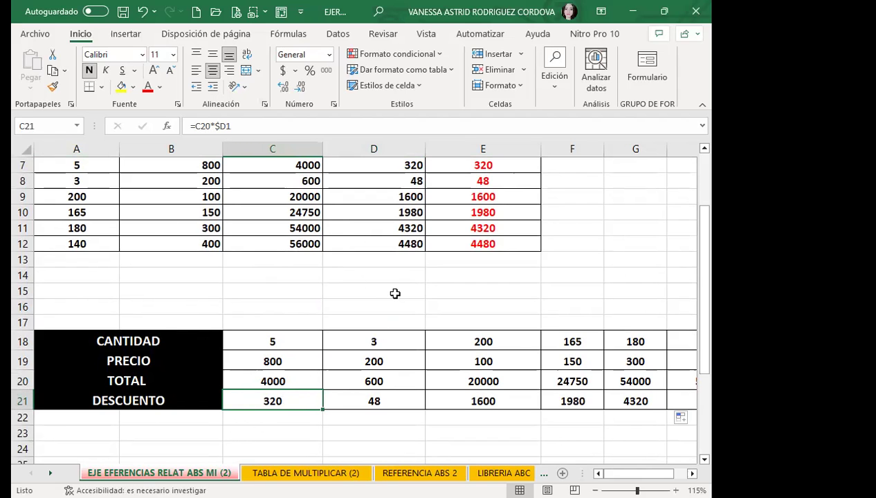
scroll(394, 294, down, 2)
Enter =C28*30% in D28 and fill it down to D32, giving 2.7, 2.5, 2.3, 3.0, 2.7
scroll(394, 293, down, 1)
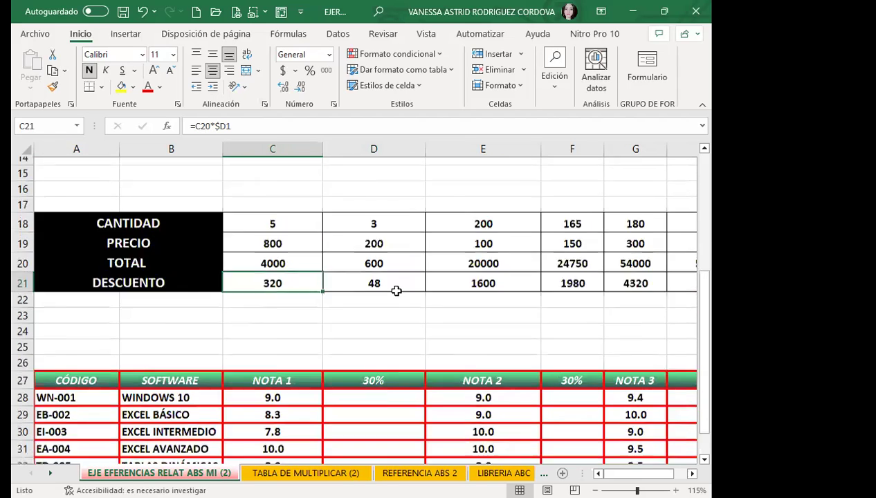
scroll(395, 290, down, 1)
scroll(396, 290, down, 1)
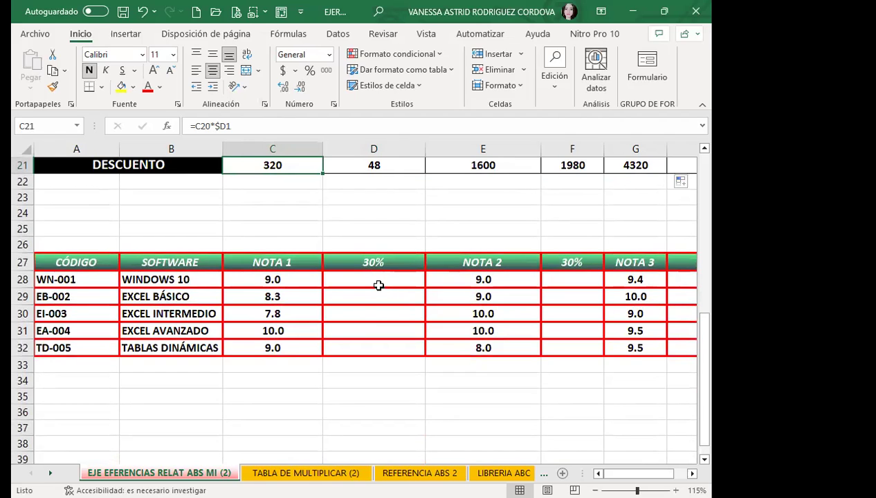
click(355, 279)
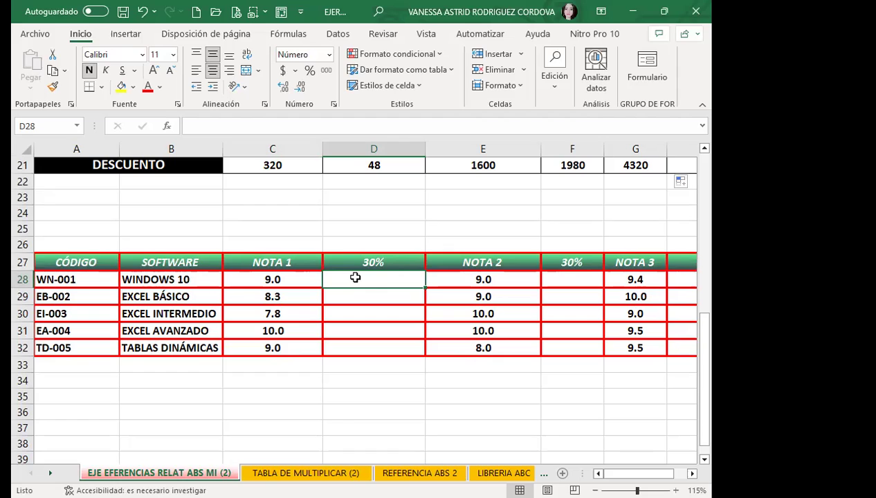
text(=)
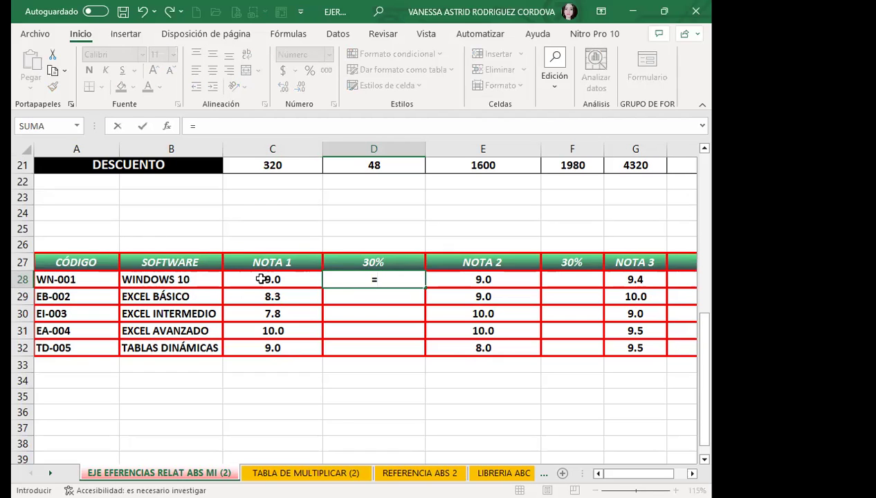
click(261, 278)
text(*30)
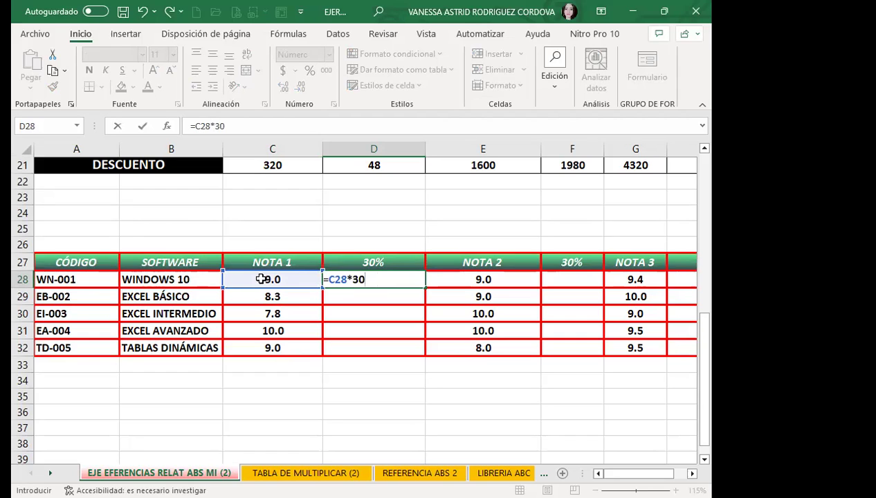
text(%)
key(Return)
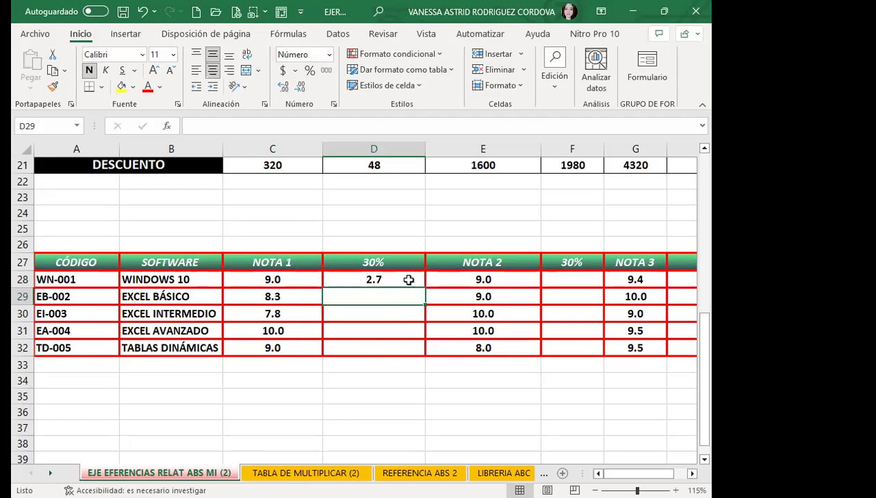
click(405, 279)
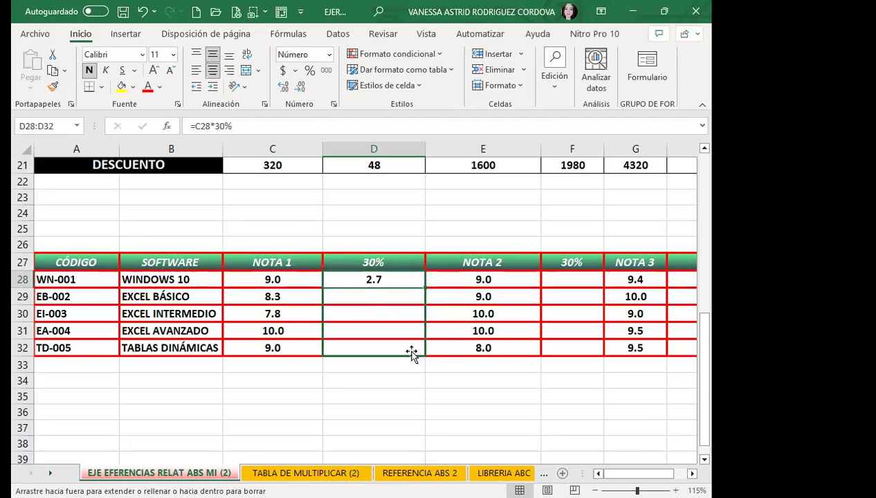
drag(418, 356, 417, 354)
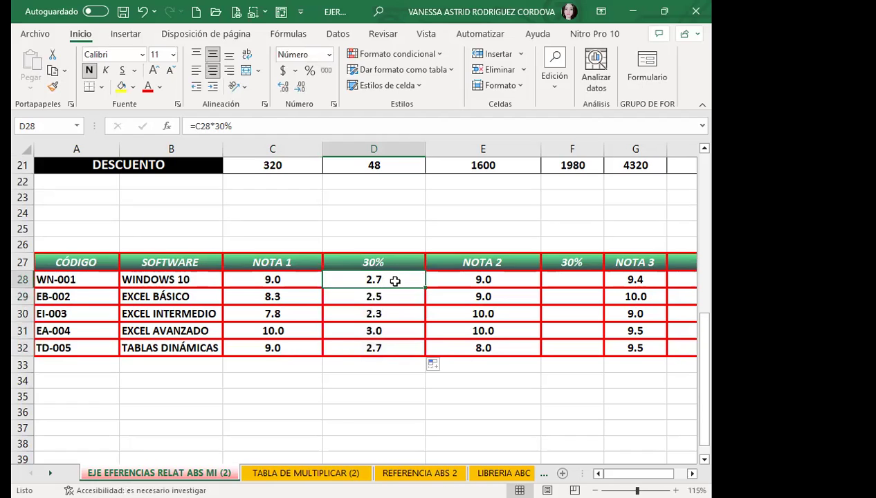
key(Down)
key(Down)
key(Down)
key(Down)
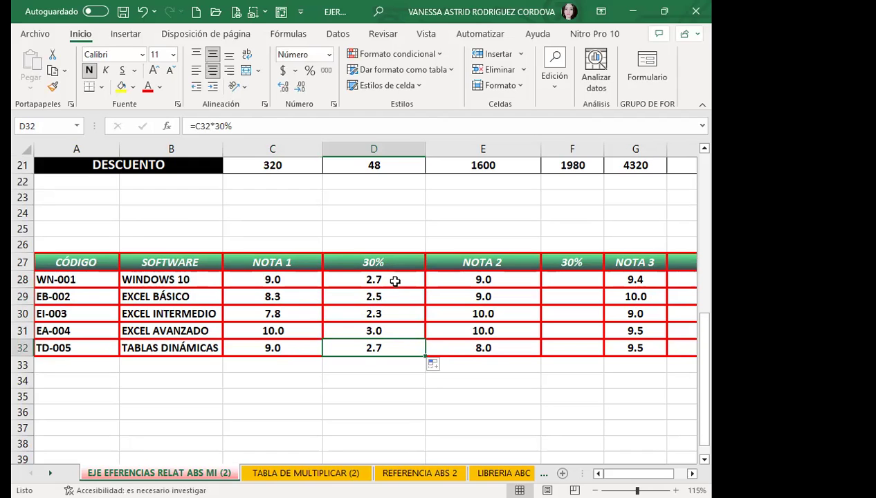
Enter =E28*$F$27 in F28, with the 30% header locked as an absolute reference
click(573, 281)
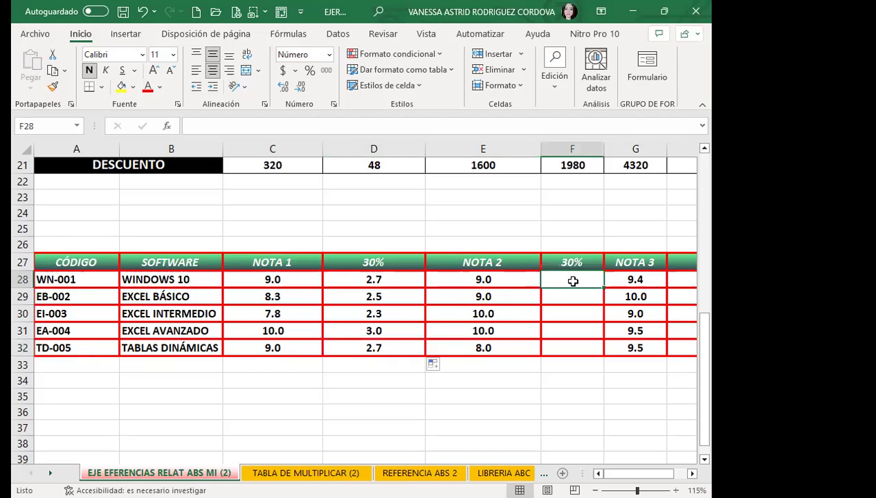
text(=)
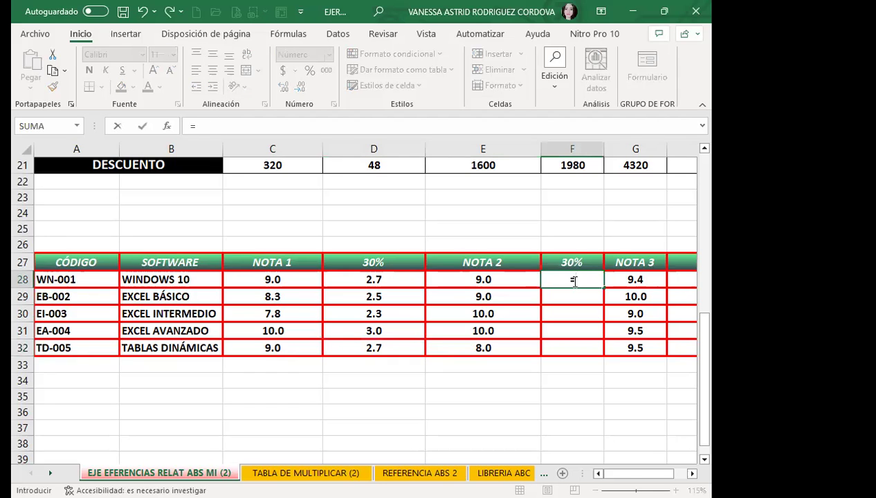
click(517, 276)
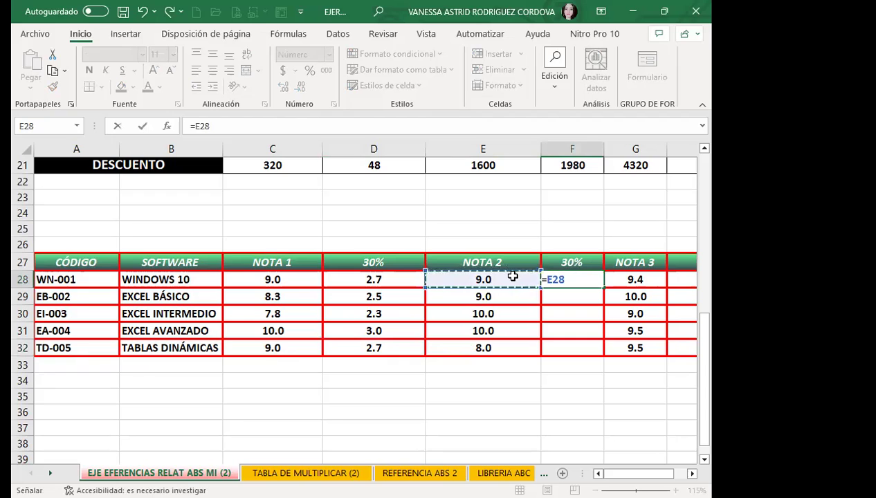
text(*)
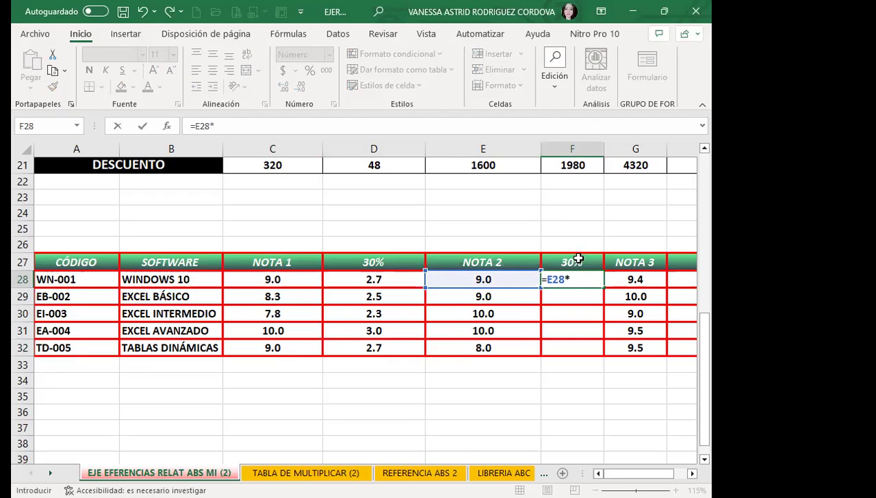
click(578, 259)
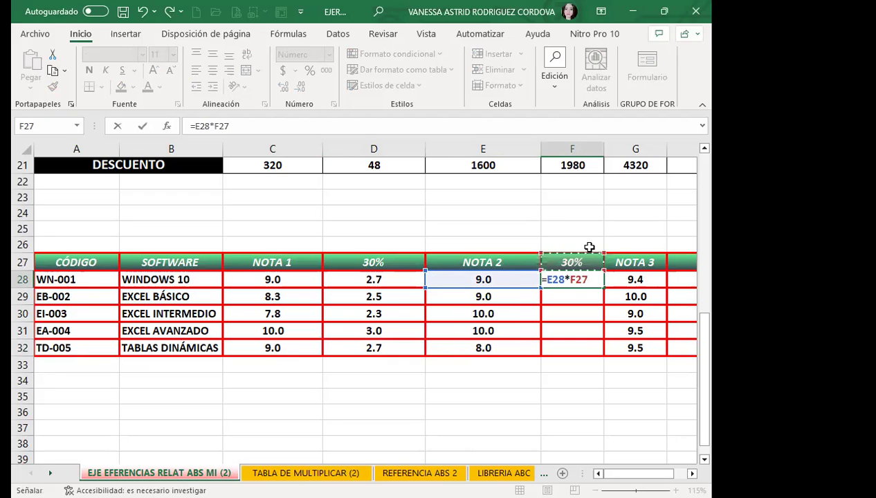
key(F4)
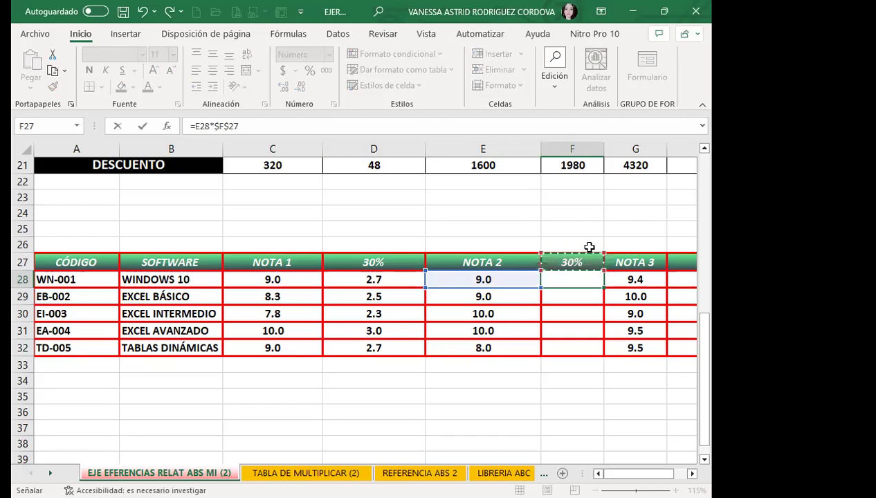
key(ctrl+Return)
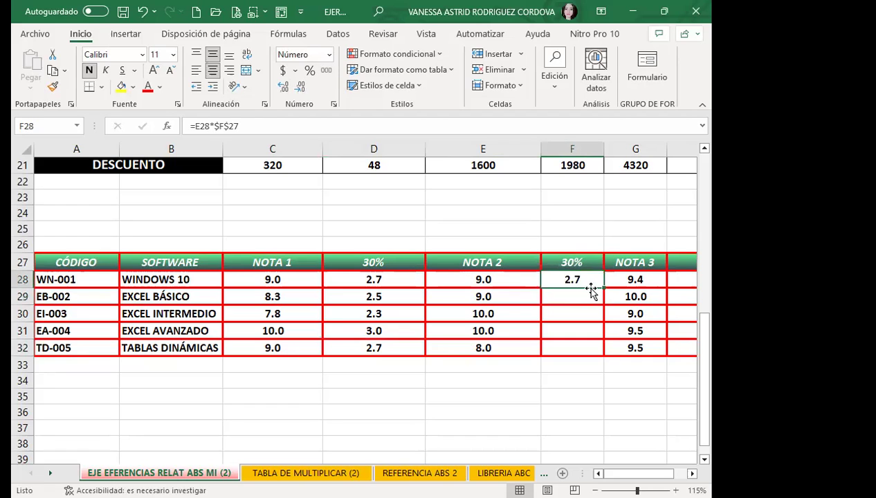
Fill the formula down to F32 (2.7, 2.7, 3.0, 3.0, 2.4) and review the column
drag(602, 287, 535, 339)
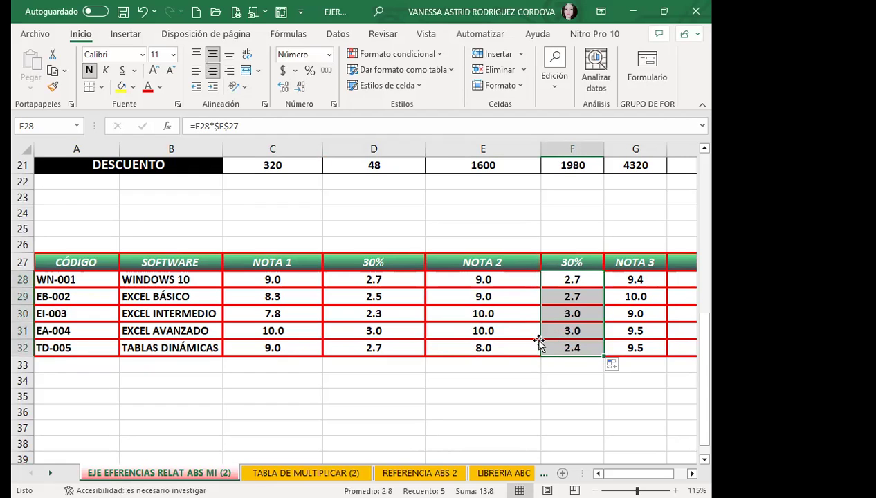
click(561, 280)
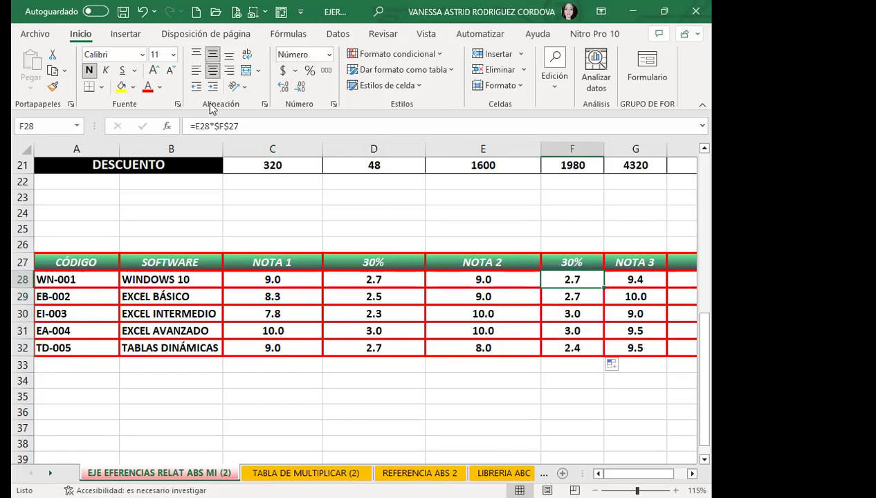
key(Down)
key(Down)
key(Down)
key(Down)
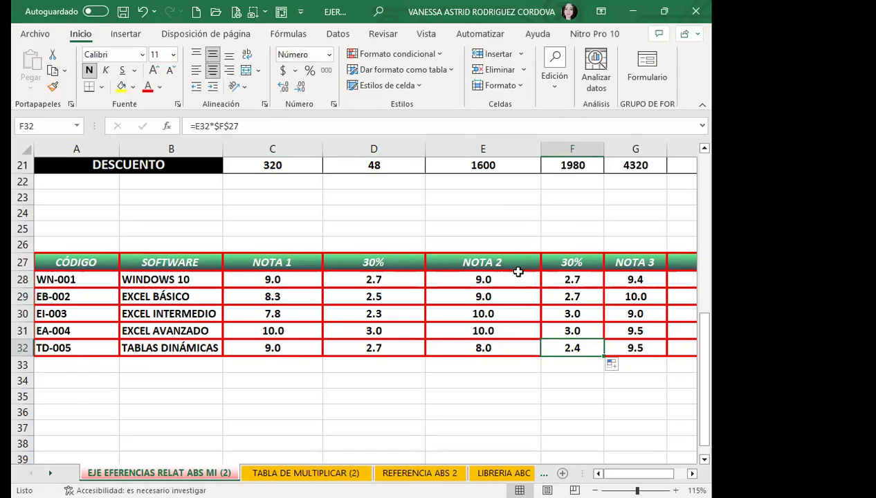
key(Up)
key(Up)
key(Up)
key(Up)
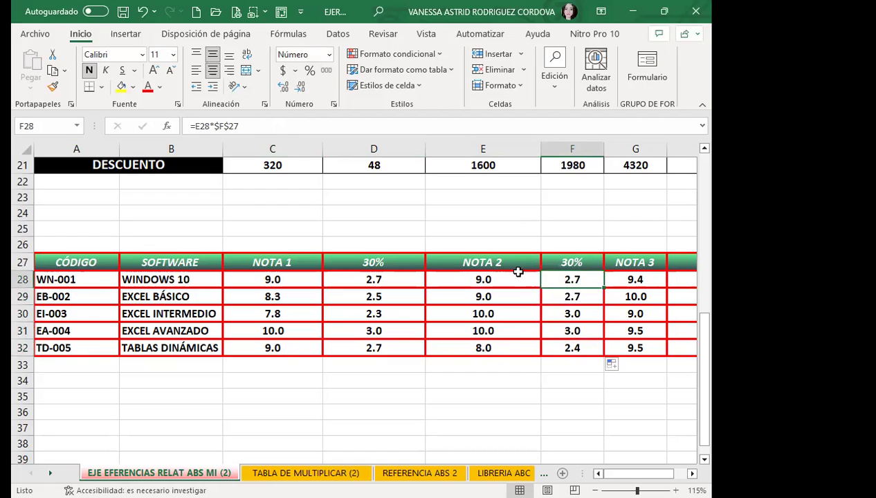
click(412, 281)
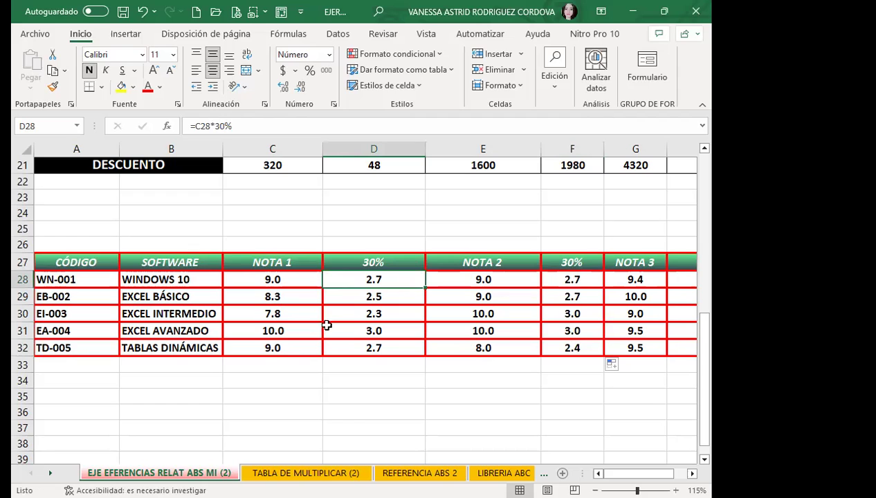
Change the F27 header to 40%, recalculating F28:F32 to 3.6, 3.6, 4.0, 4.0, 3.2
click(589, 261)
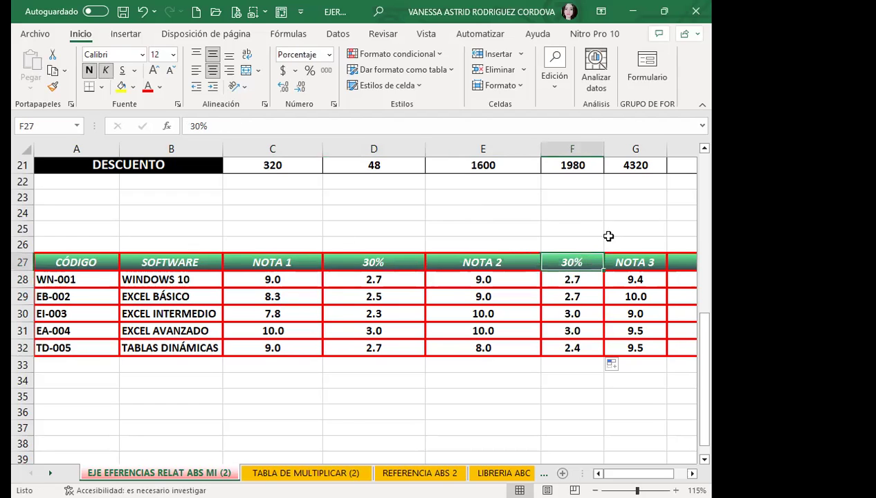
text(40)
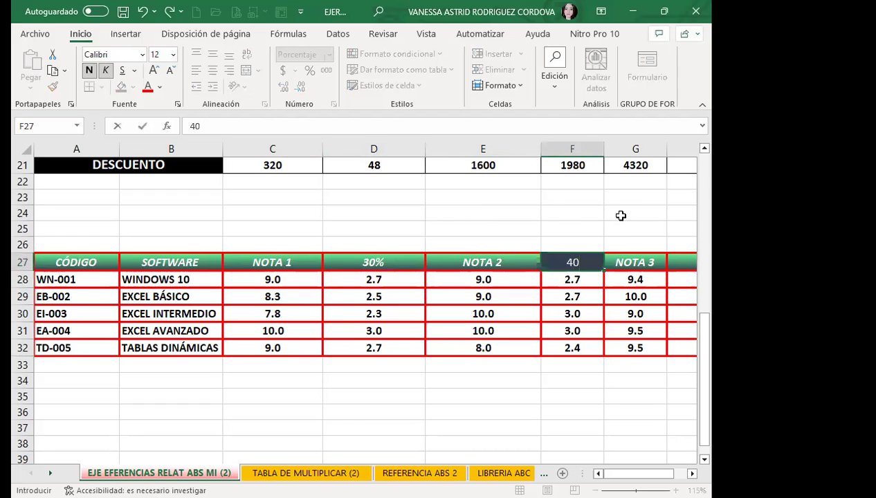
key(Return)
key(Up)
text(4)
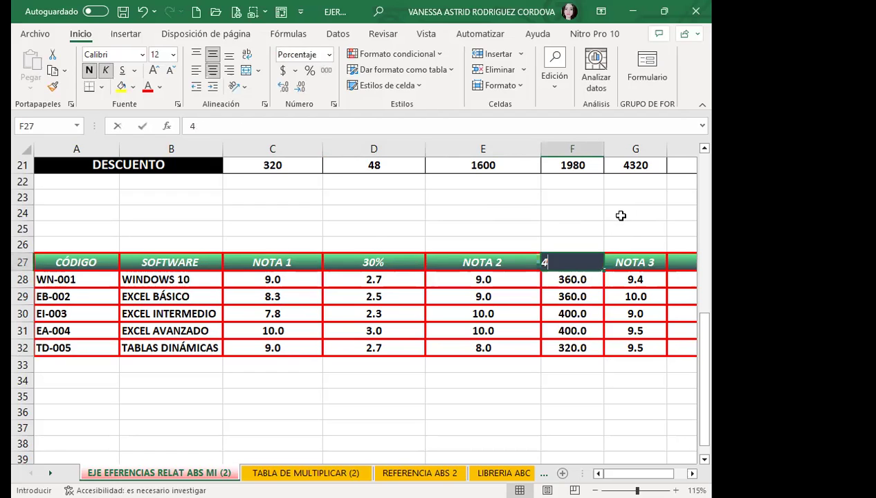
text(0)
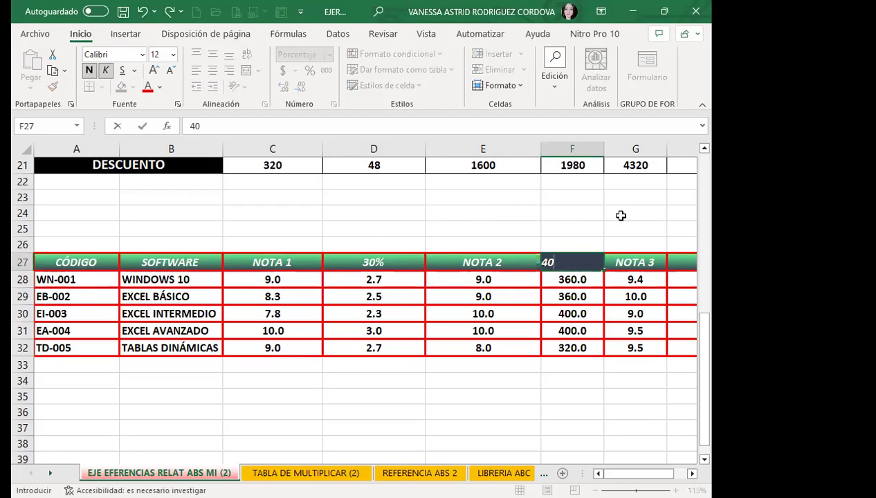
text(%)
key(Return)
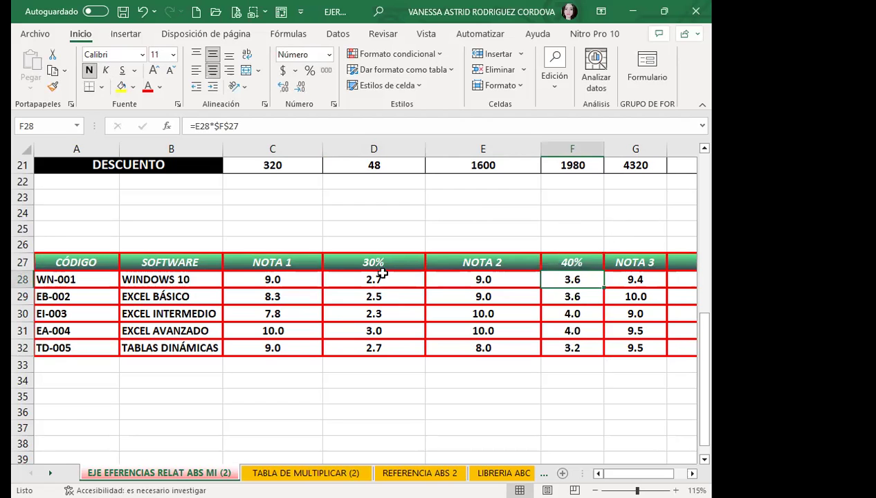
click(380, 264)
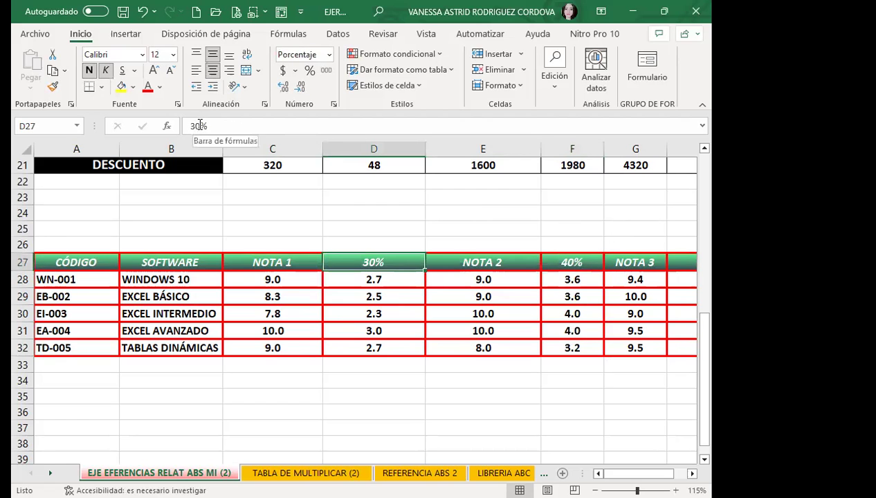
Change the D27 header from 30% to 25%
click(199, 126)
key(BackSpace)
key(BackSpace)
text(25)
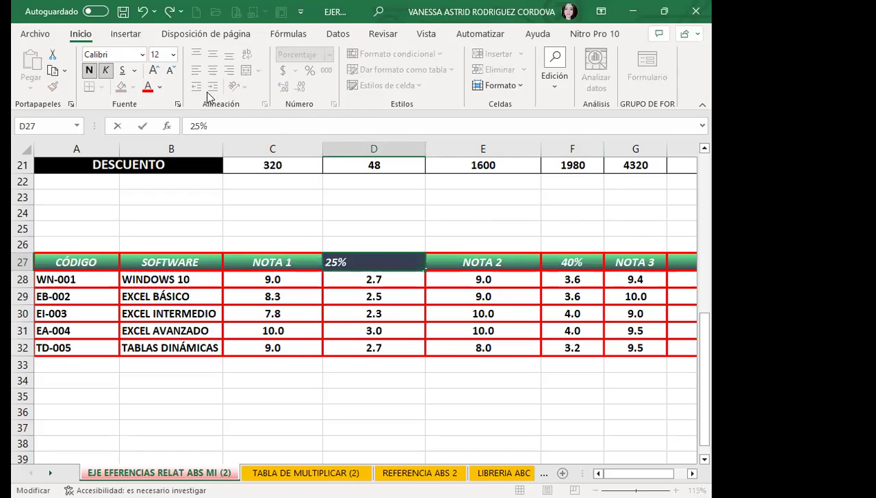
key(Return)
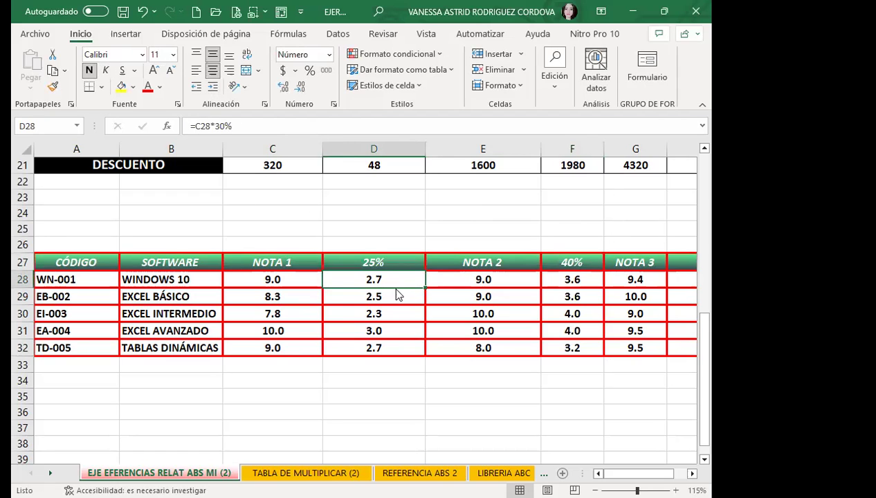
Review the recalculated 40% column F28:F32 and the formulas in D28:D32
click(574, 262)
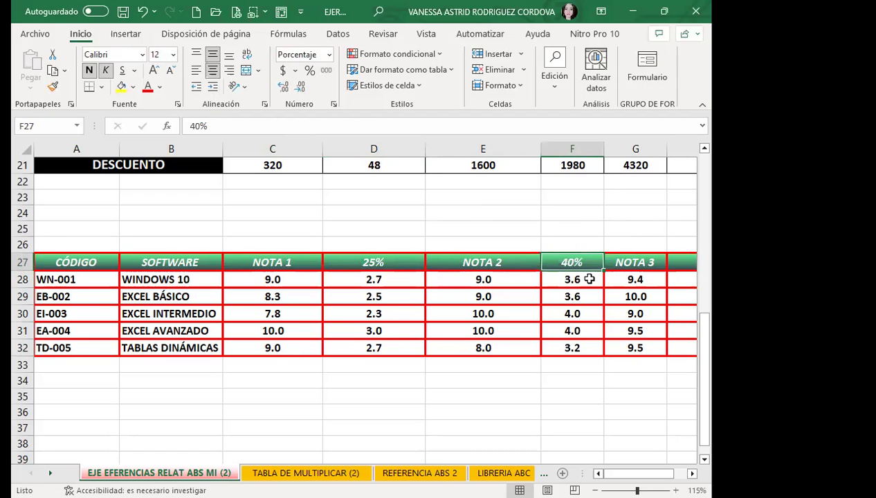
drag(586, 279, 594, 349)
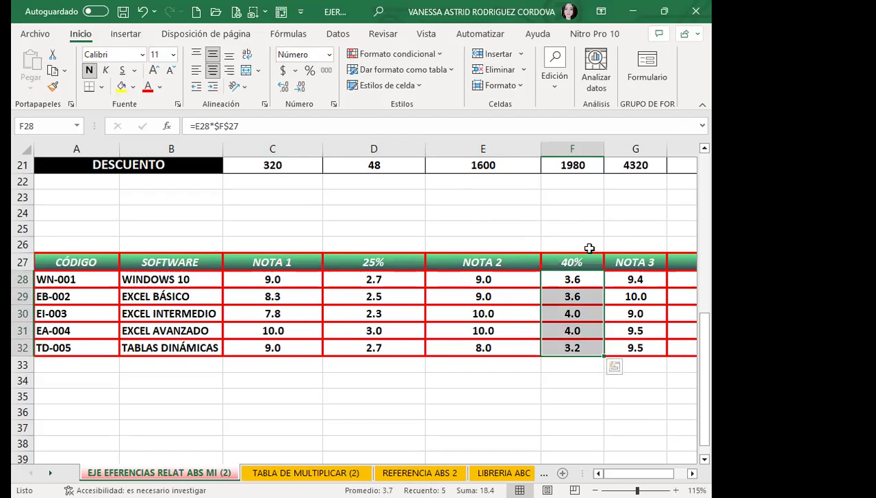
click(588, 260)
click(586, 281)
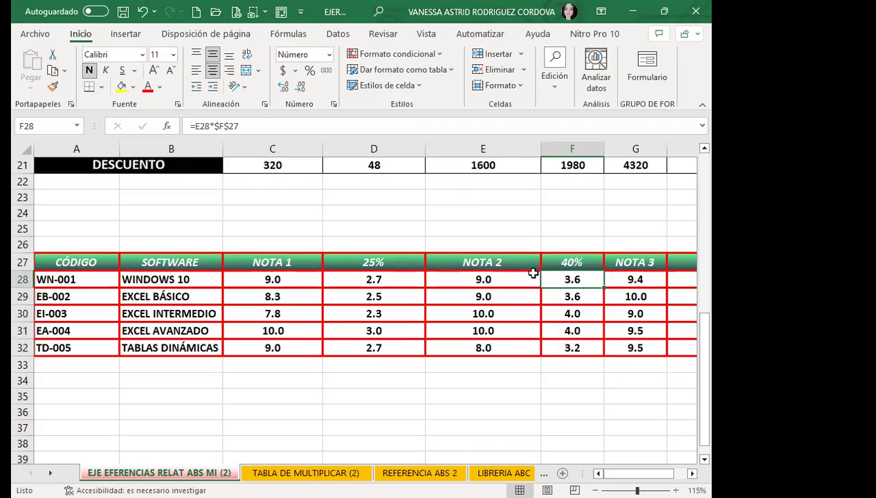
click(377, 279)
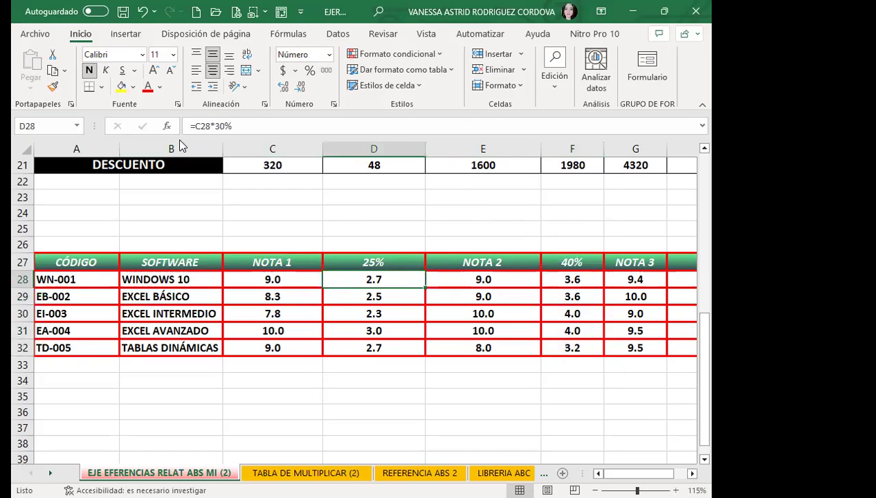
click(391, 296)
click(391, 312)
click(389, 331)
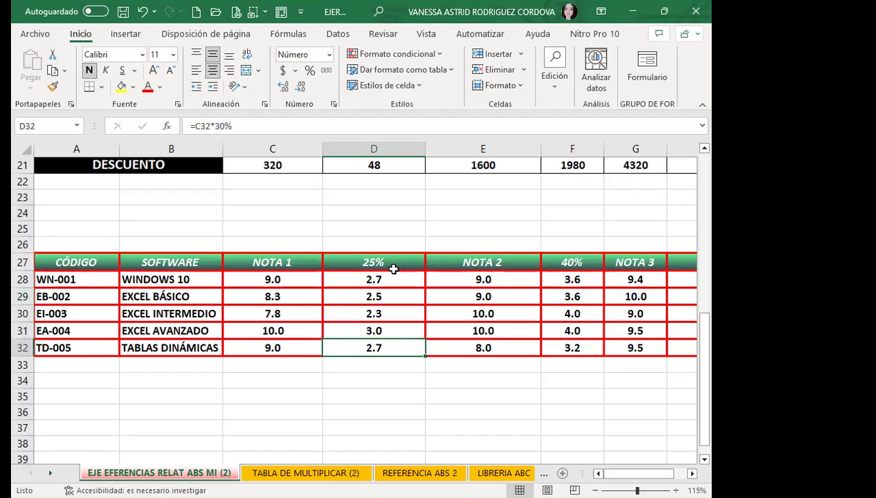
click(391, 264)
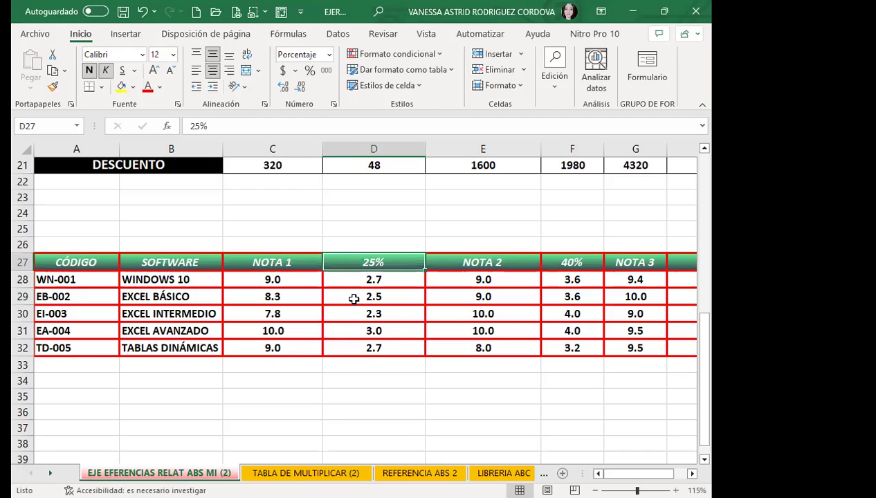
click(343, 278)
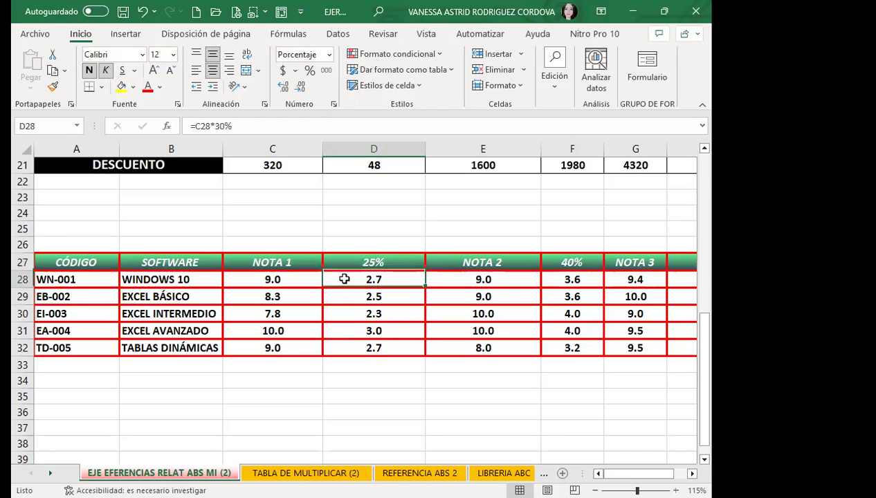
Change D28 to =C28*25% and fill it down to D32 (2.3, 2.1, 2.0, 2.5, 2.3)
click(247, 122)
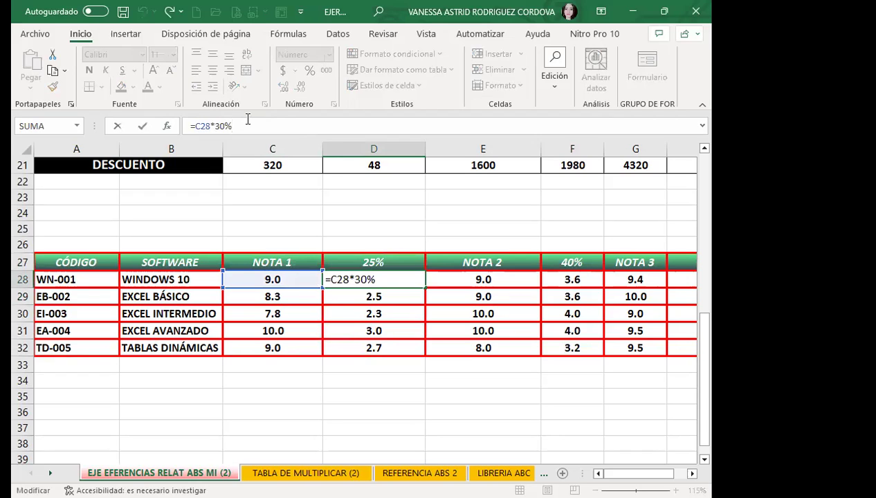
click(225, 126)
key(BackSpace)
key(BackSpace)
text(25)
key(Return)
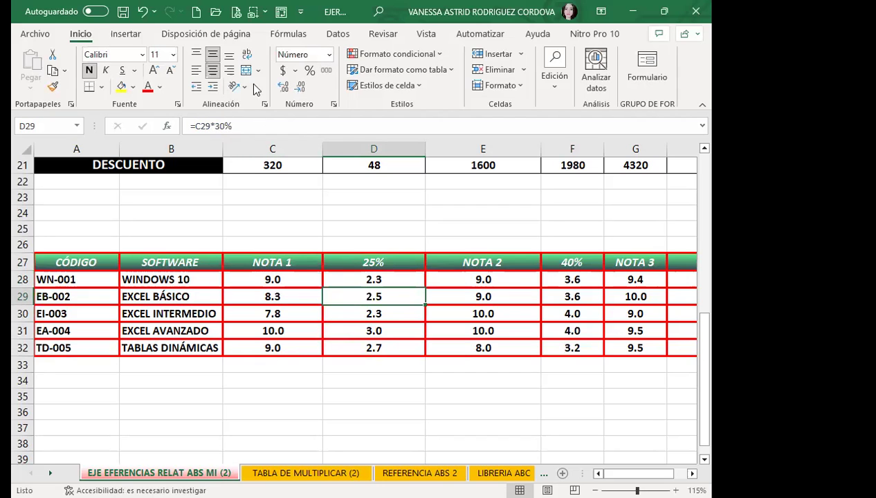
click(410, 279)
drag(425, 288, 422, 350)
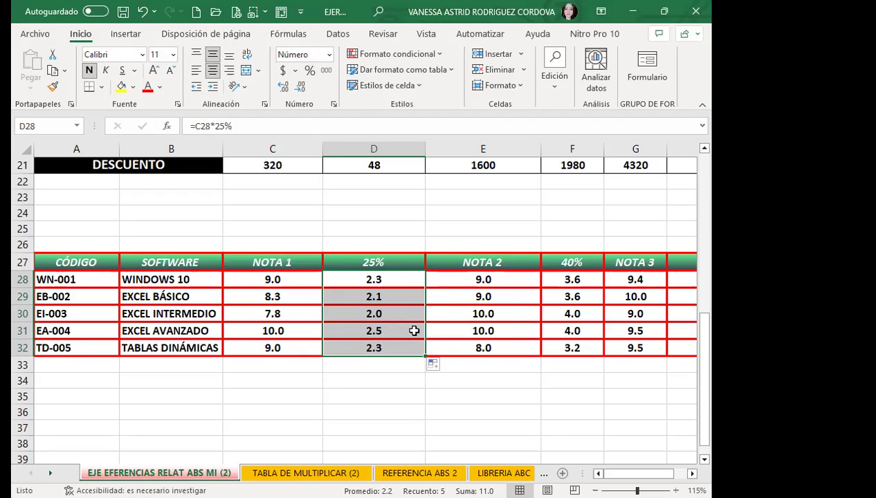
Change the F27 and D27 percentage headers from 40% and 25% back to 30%
double_click(578, 257)
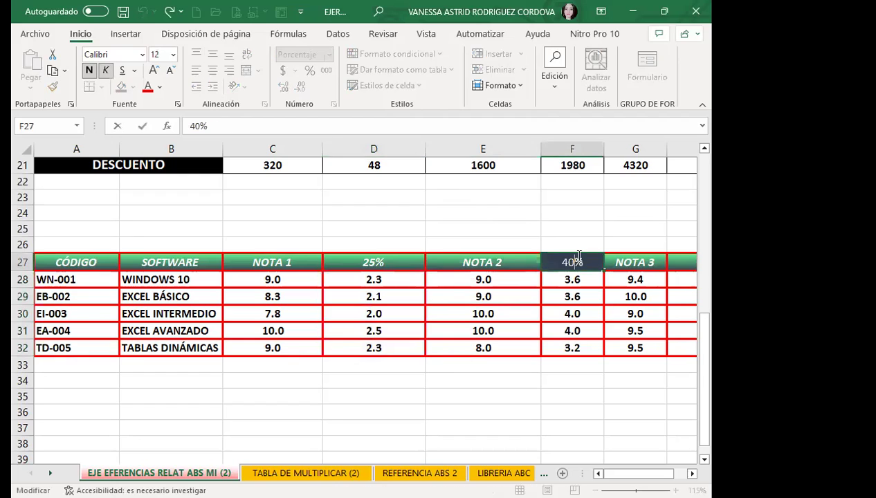
key(BackSpace)
text(3)
key(Return)
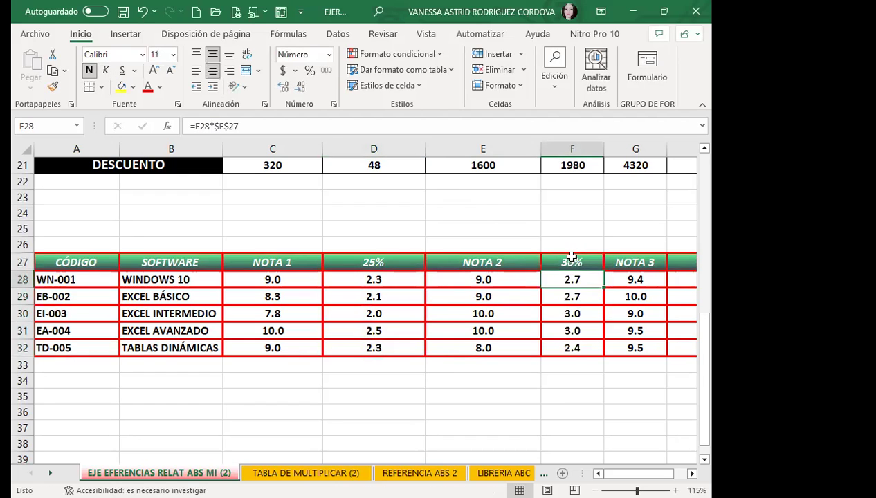
click(387, 256)
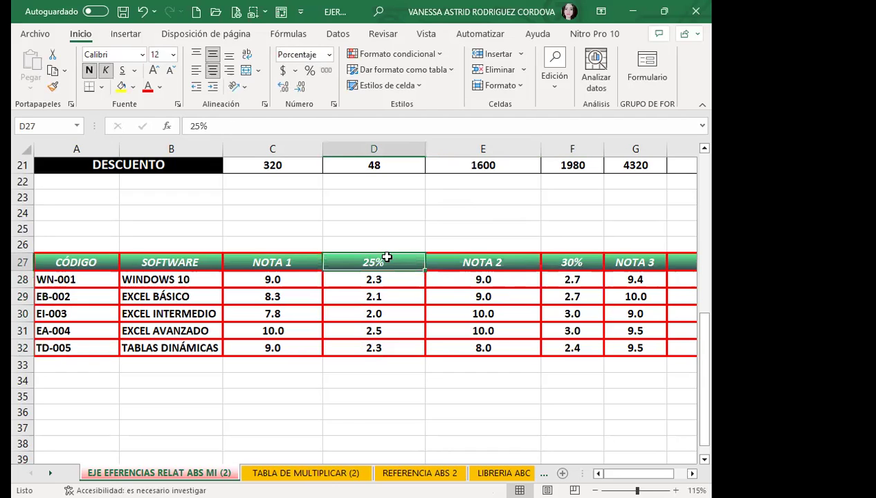
drag(370, 257, 396, 181)
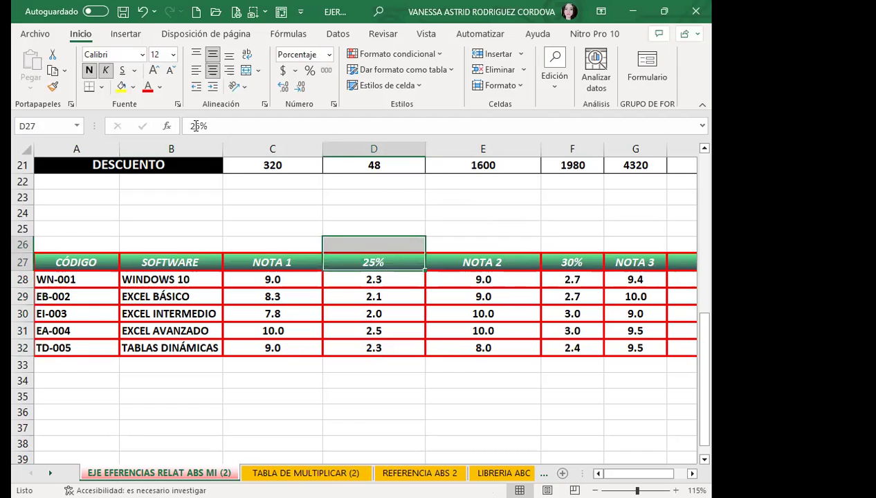
click(198, 126)
key(BackSpace)
key(BackSpace)
text(30)
key(Return)
Edit D28 to =C28*30% and fill it down to D32
click(359, 280)
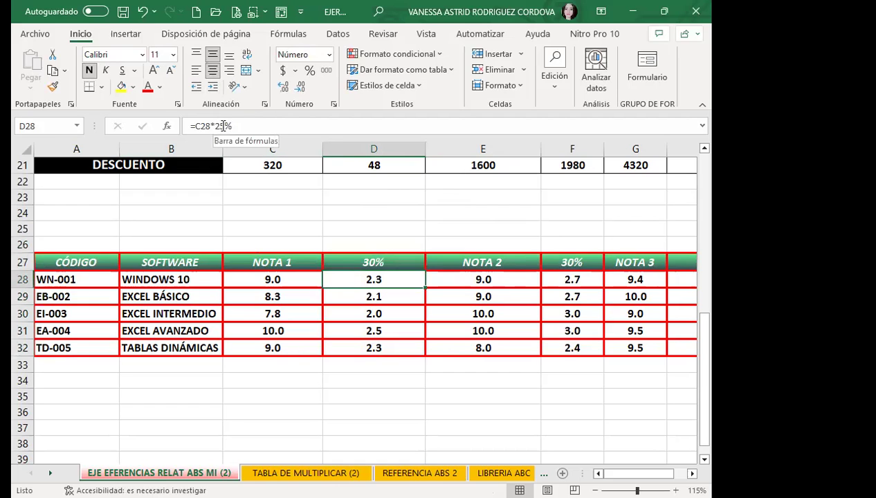
click(222, 126)
key(BackSpace)
key(BackSpace)
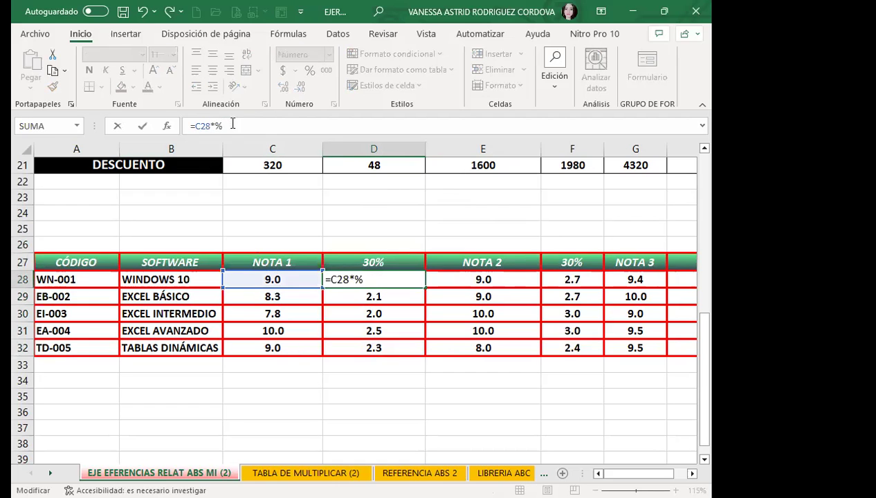
text(30)
key(Return)
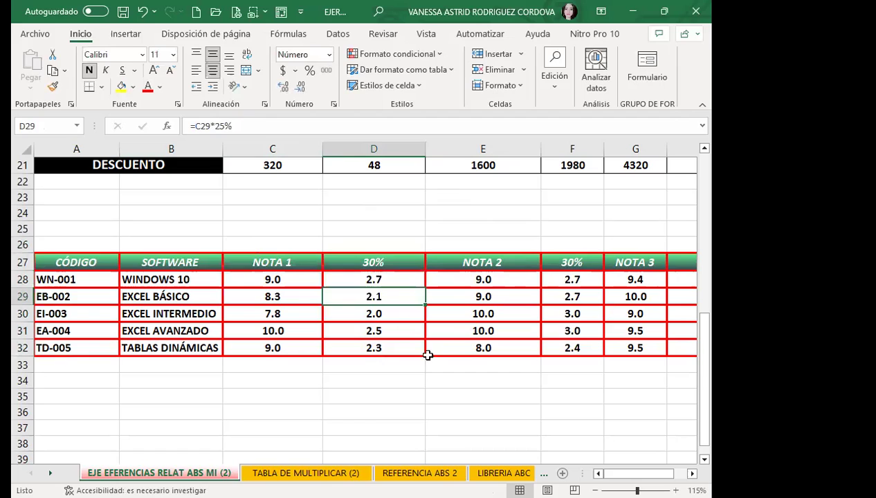
click(411, 282)
drag(424, 287, 416, 350)
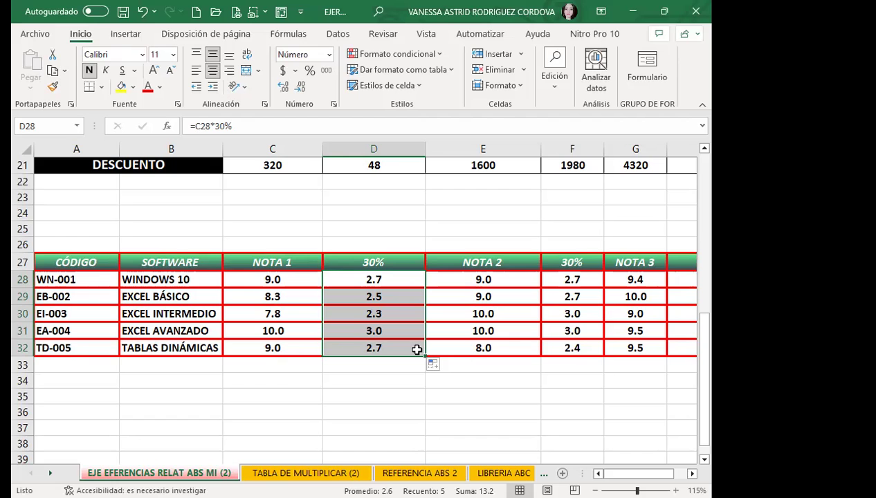
Enter =G28*H$27 in H28 and fill it down to H32, giving 3.8, 4.0, 3.6, 3.8, 3.8
drag(615, 473, 626, 473)
click(593, 281)
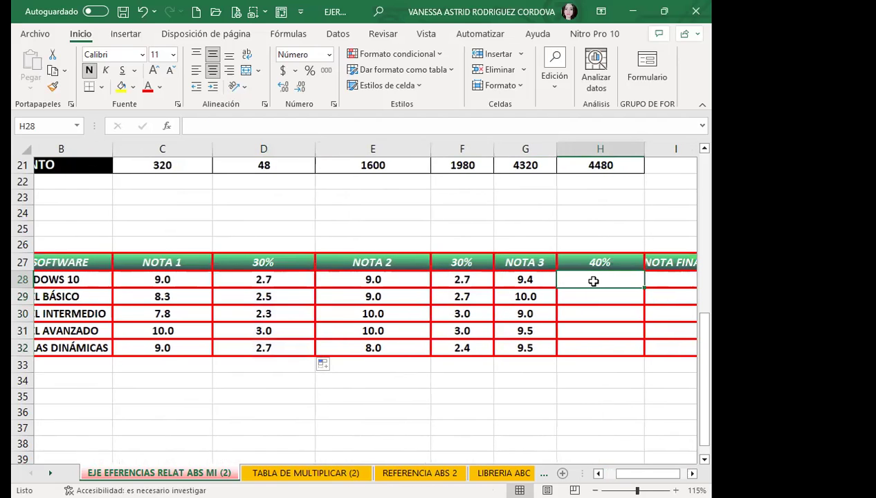
text(=)
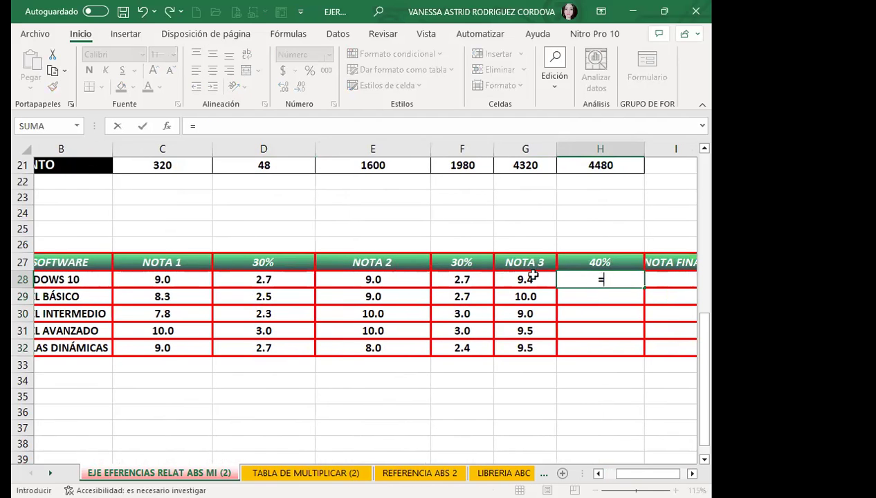
click(520, 280)
text(*)
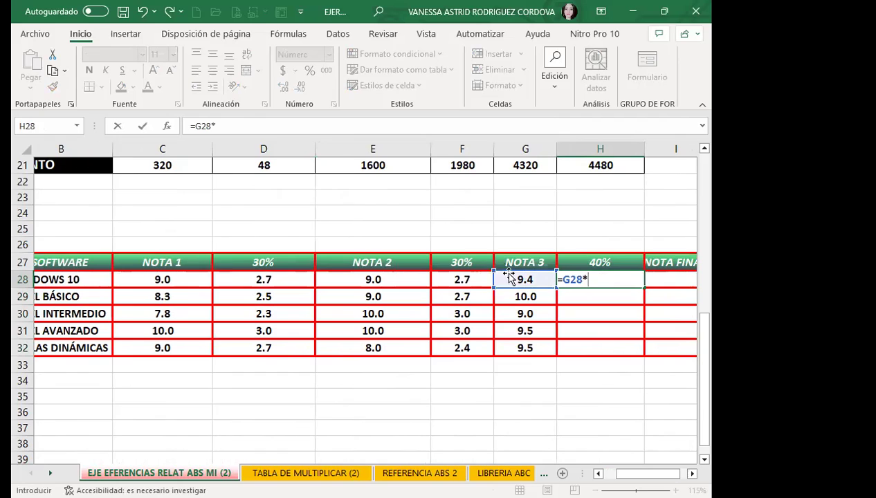
click(621, 263)
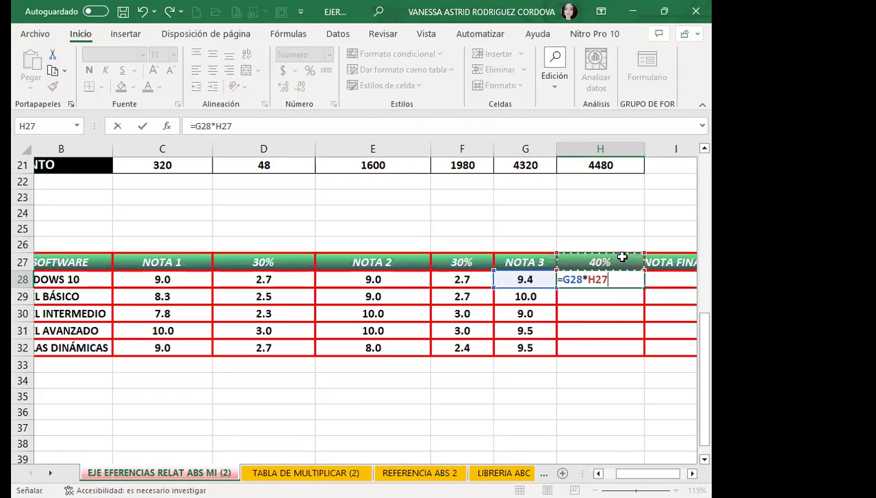
key(F4)
key(F4)
key(Return)
click(581, 275)
drag(643, 288, 635, 352)
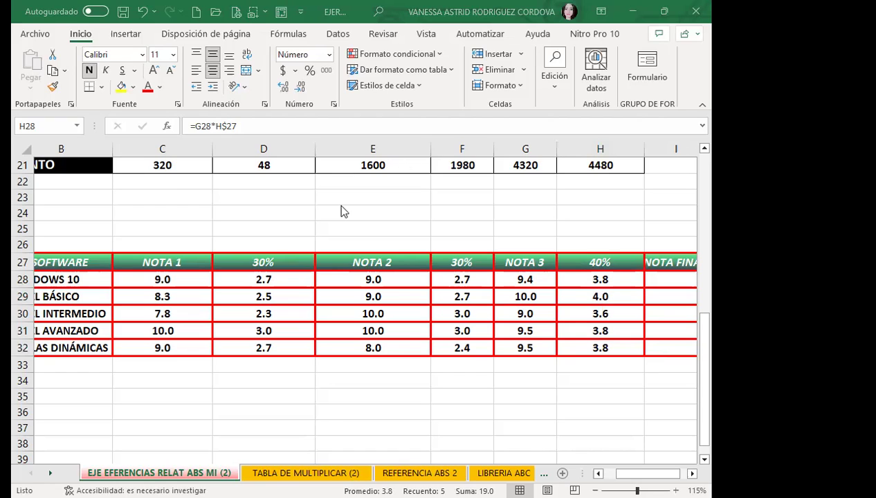
Inspect the D28 and D29 formulas against the NOTA 1 values in C28 and C30
click(280, 277)
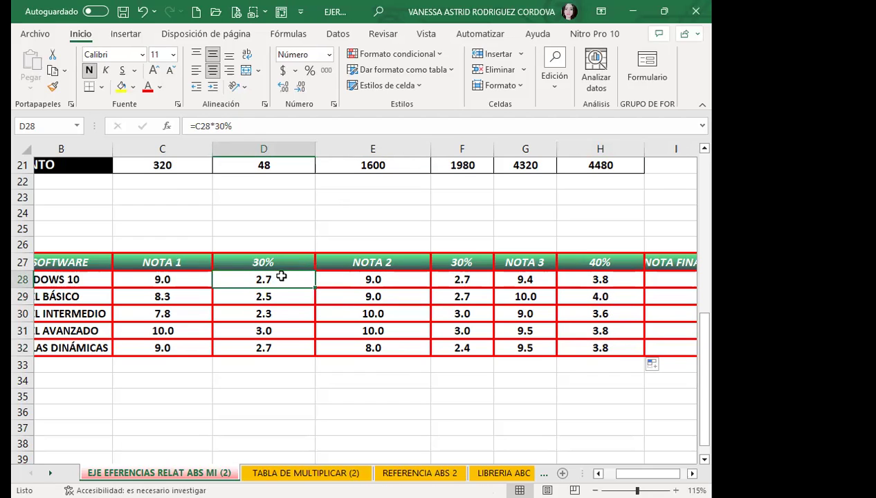
click(275, 297)
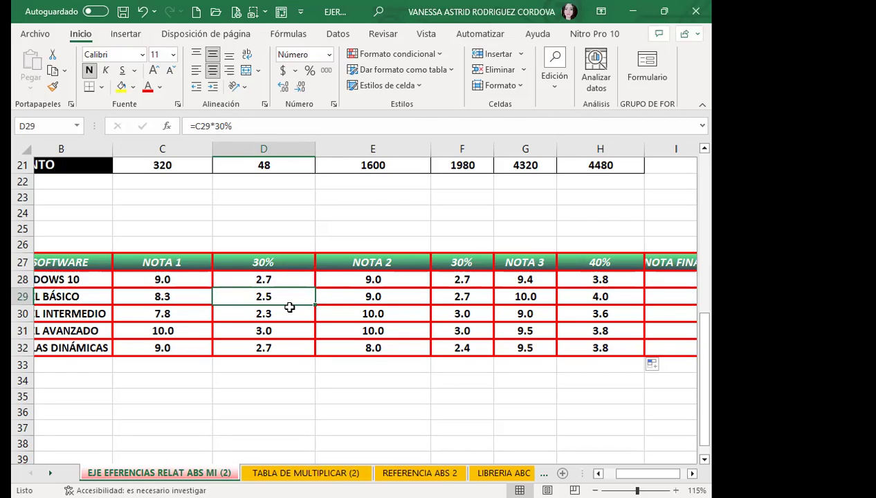
click(289, 278)
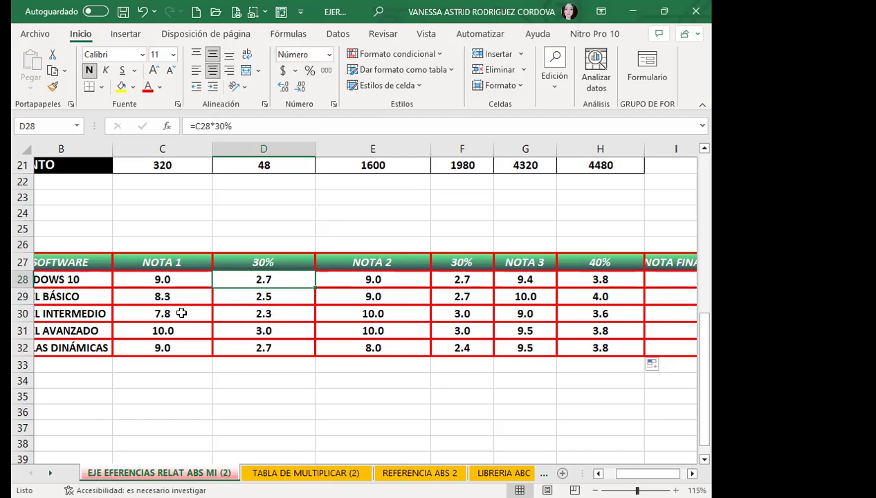
click(181, 313)
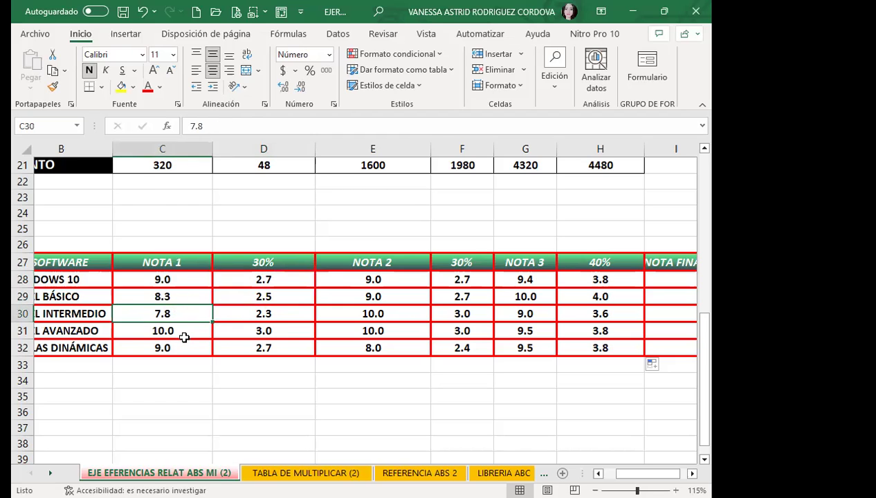
click(187, 280)
click(280, 277)
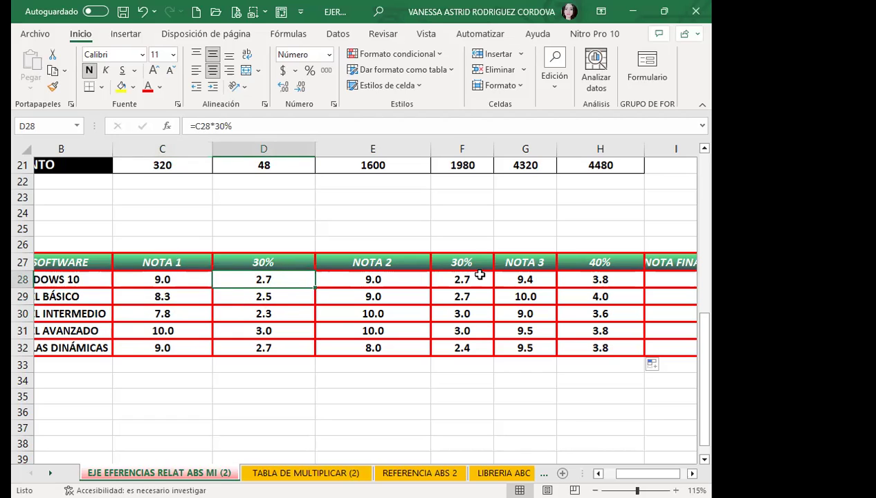
Compare the F28, F29 and D29 formulas, then switch to the TABLA DE MULTIPLICAR (2) sheet
click(477, 280)
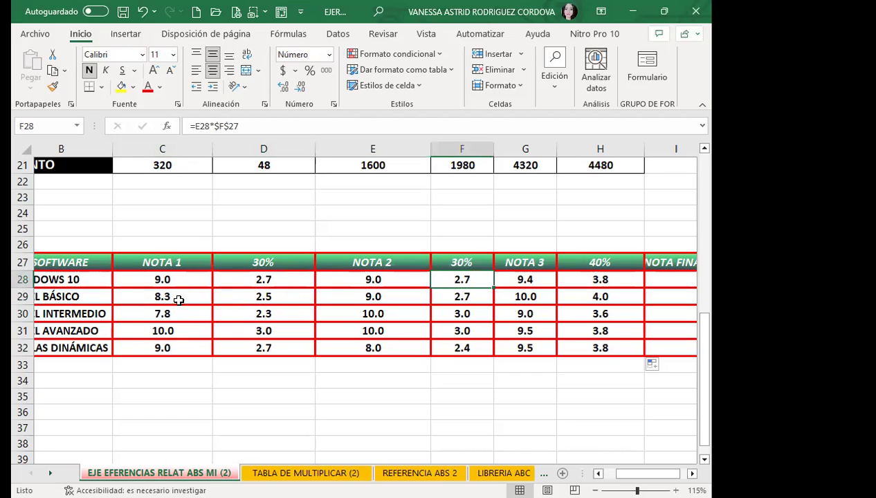
click(271, 296)
click(404, 295)
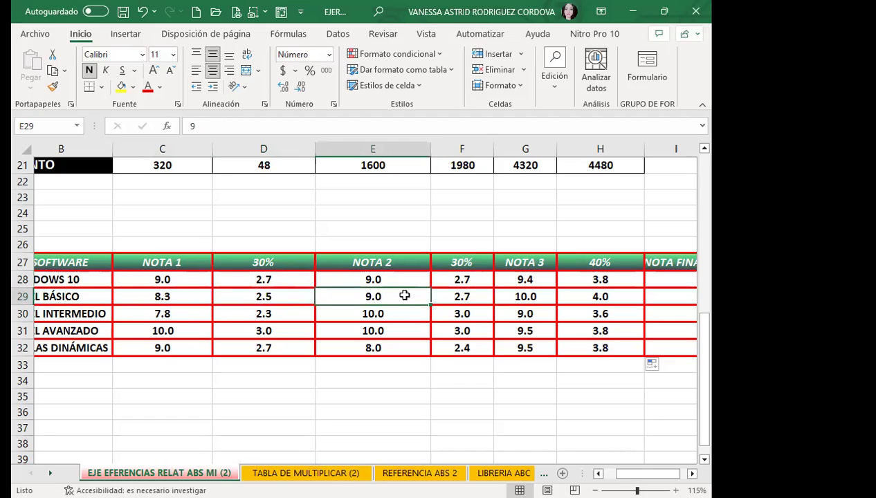
click(468, 296)
click(292, 298)
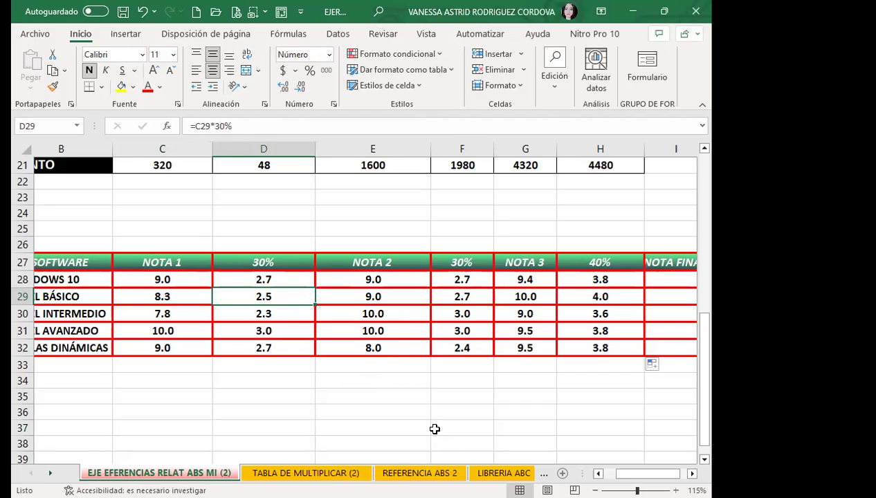
click(302, 474)
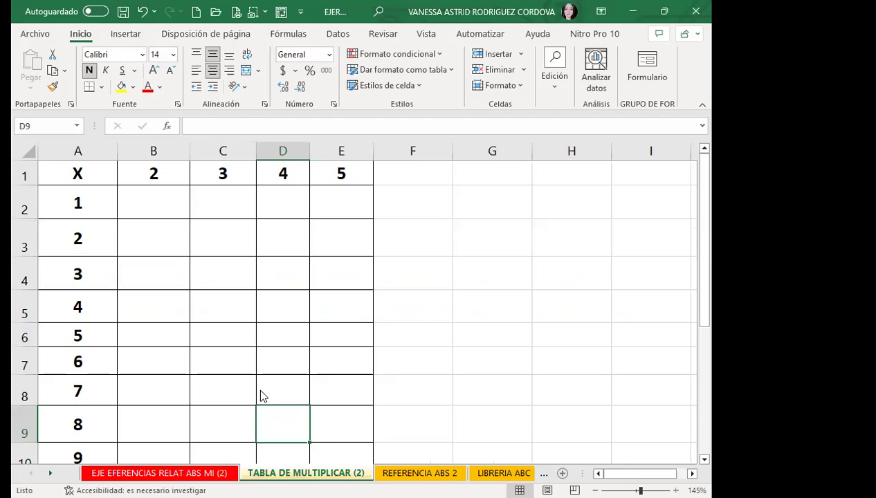
In B2, enter =$B$1*A2 multiplying the absolute 2 header by the row number
click(152, 193)
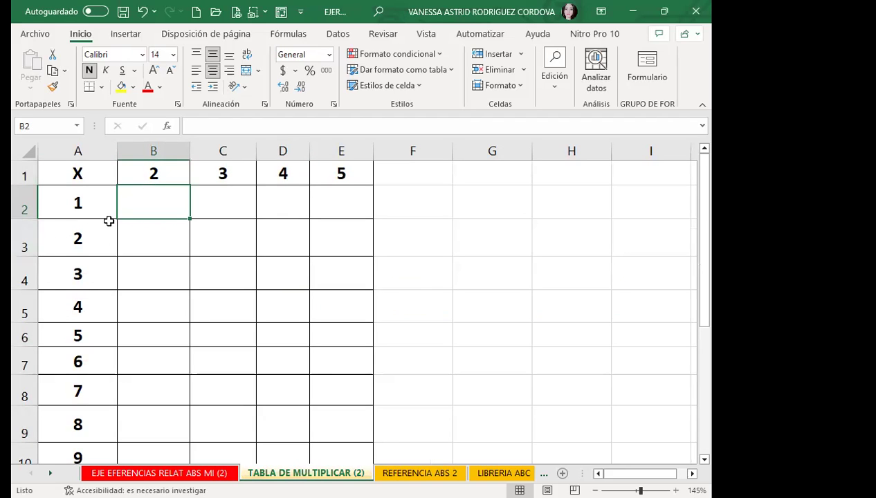
scroll(107, 219, down, 2)
scroll(118, 332, up, 2)
scroll(108, 311, down, 3)
scroll(127, 360, up, 3)
scroll(128, 332, down, 3)
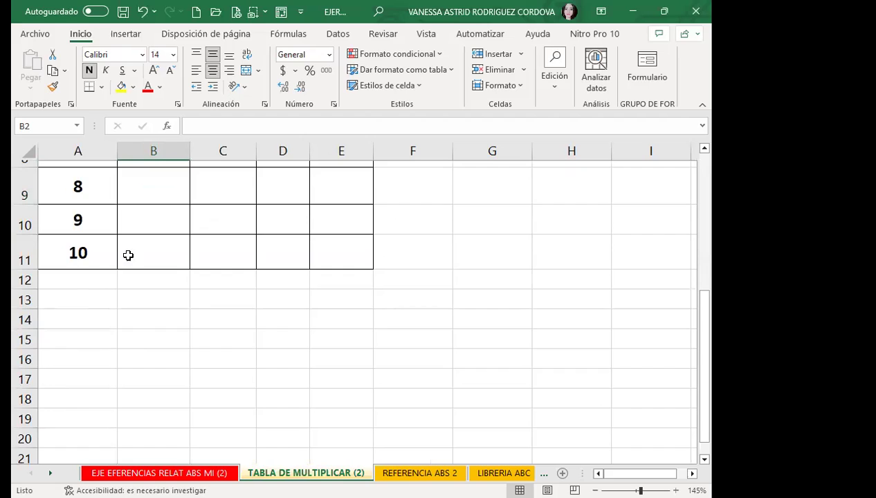
scroll(127, 254, up, 3)
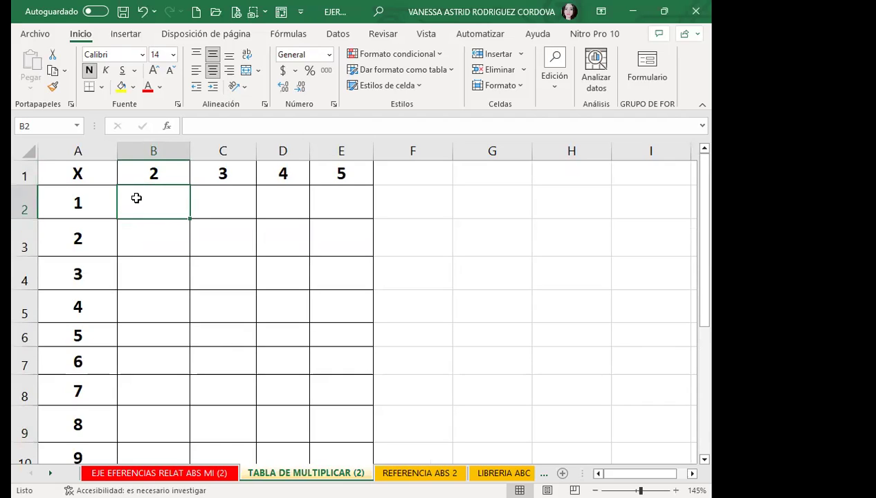
text(=)
click(154, 166)
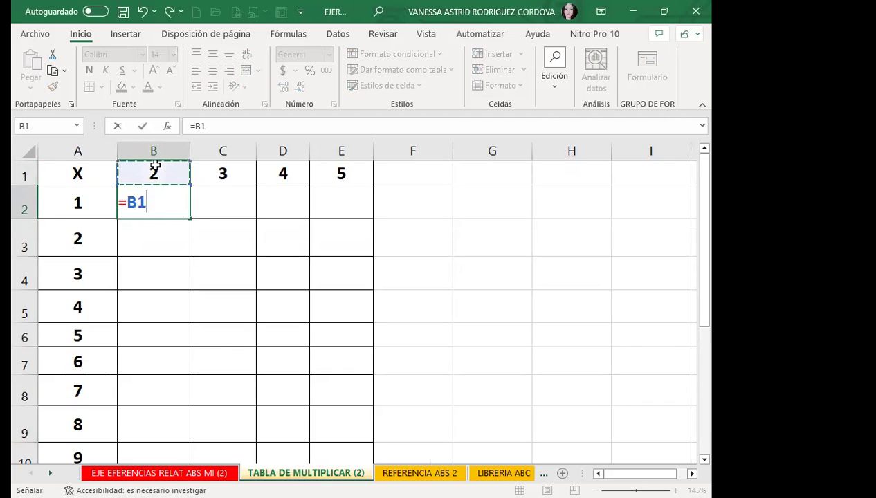
text(*)
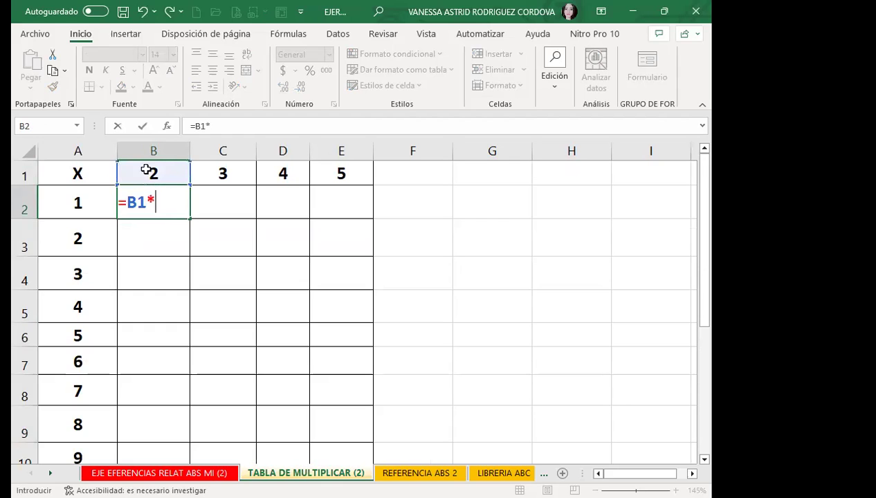
click(91, 204)
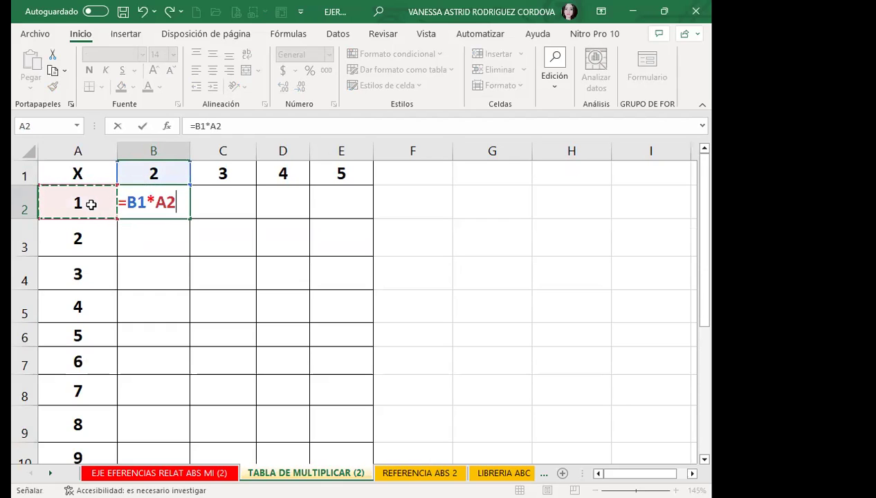
click(136, 203)
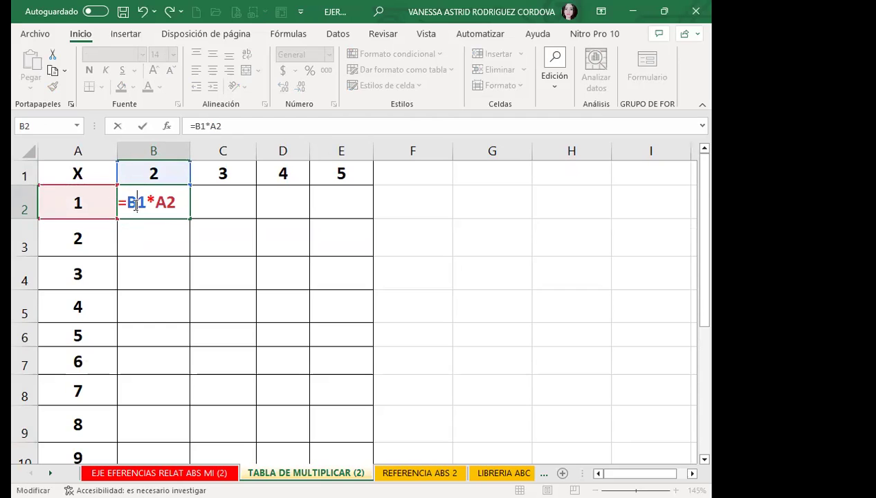
key(F4)
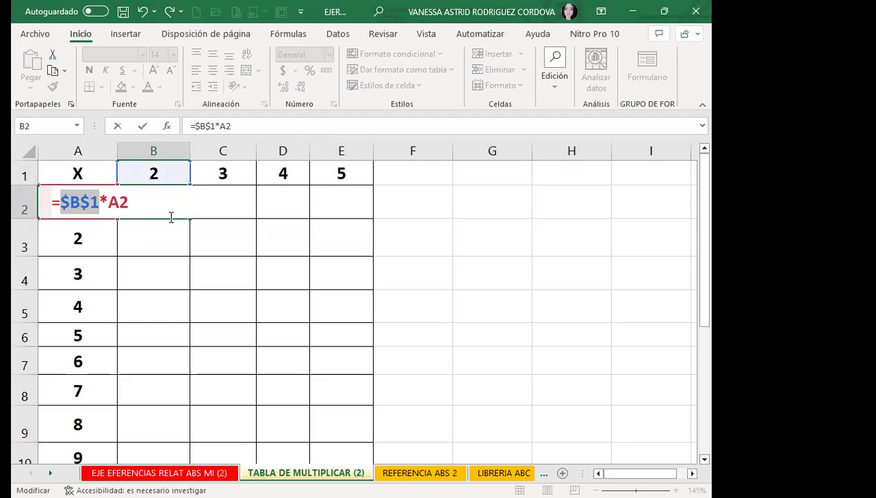
key(Return)
Copy the B2 formula down through B11 to list products 2 to 20
click(166, 207)
drag(190, 217, 168, 413)
scroll(172, 289, up, 1)
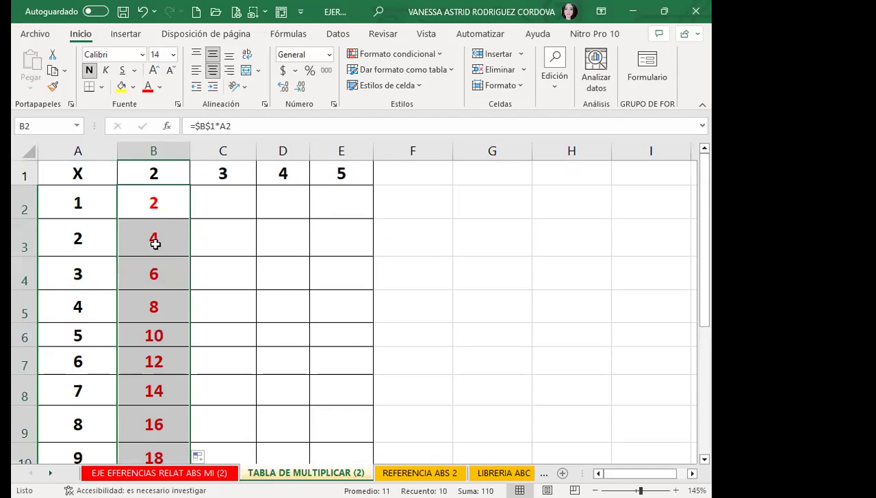
click(239, 204)
Enter =C$1*$A2 in C2 and fill it down to C11, giving 3 through 30
text(=)
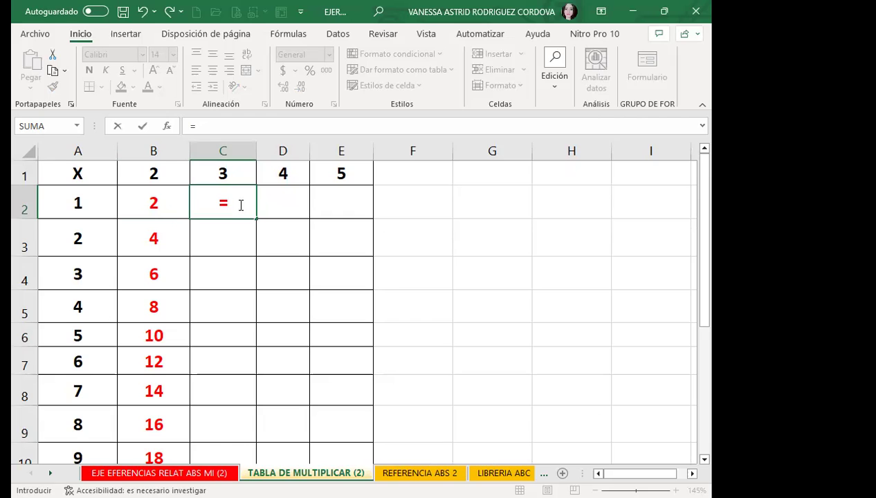
click(239, 171)
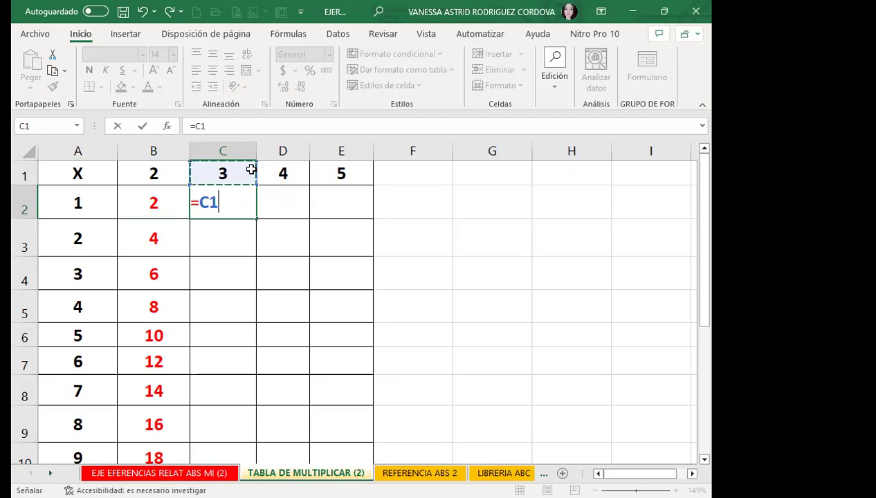
key(F4)
key(F4)
text(*)
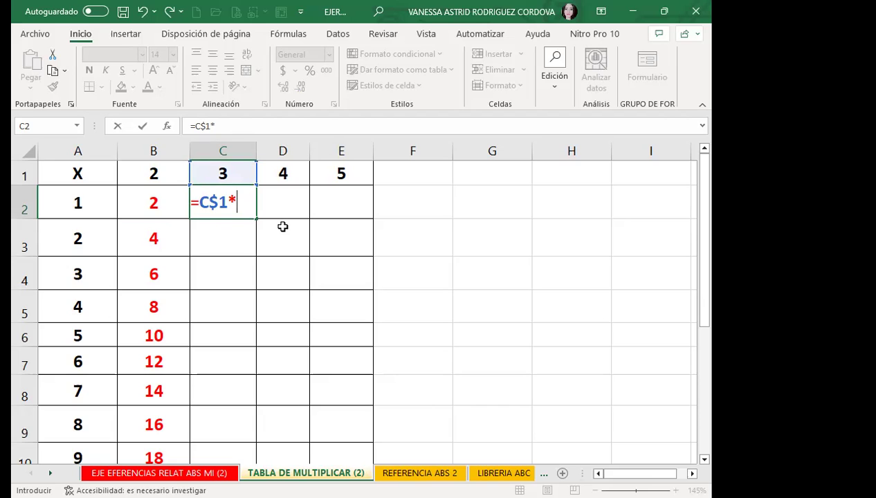
click(98, 214)
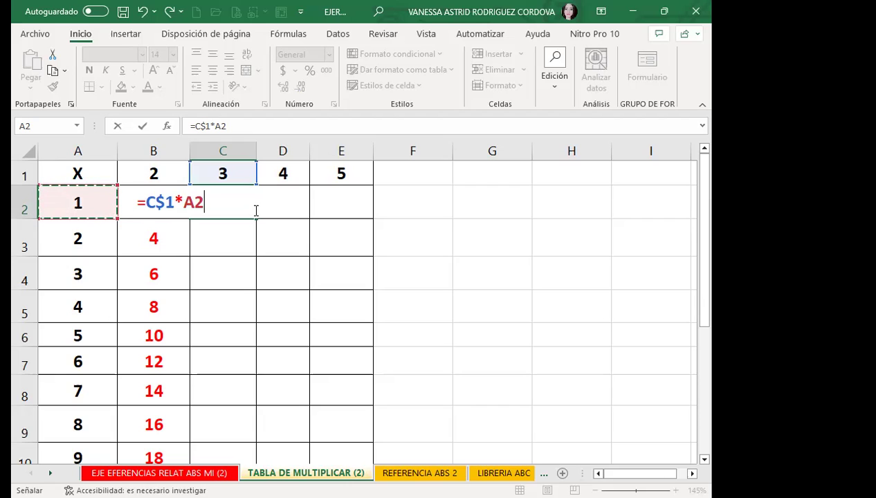
key(F4)
key(F4)
key(F4)
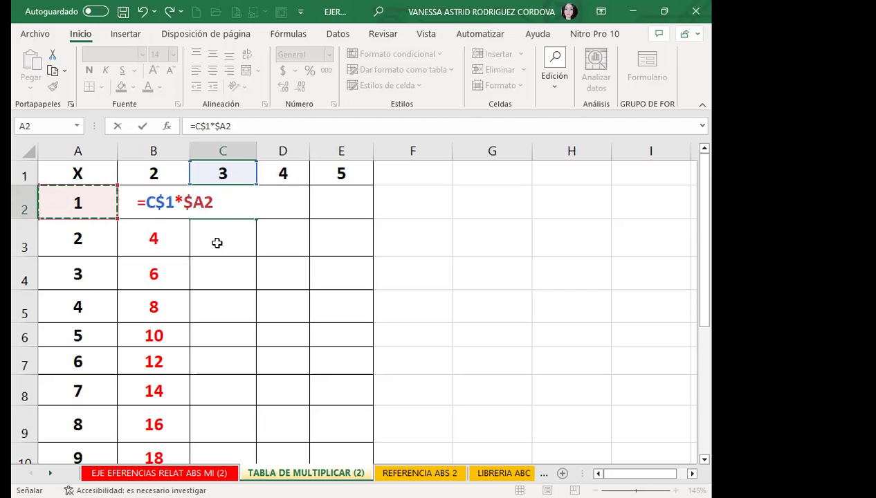
key(Return)
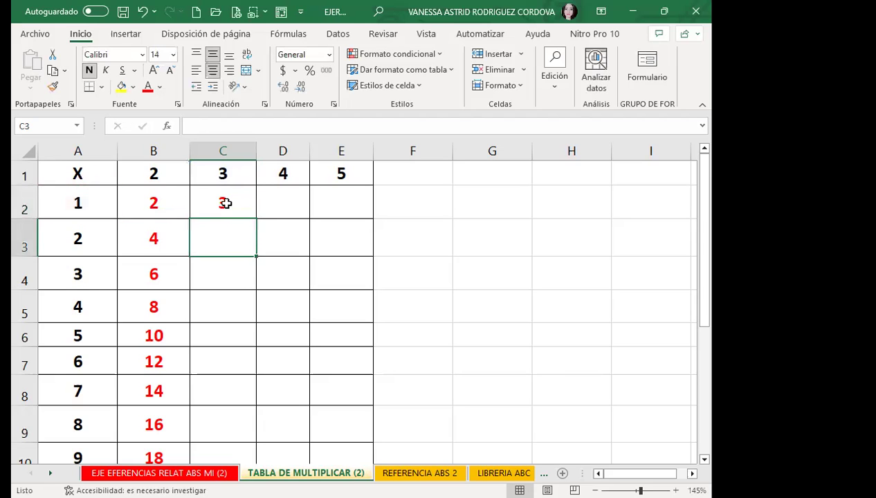
click(223, 202)
double_click(257, 219)
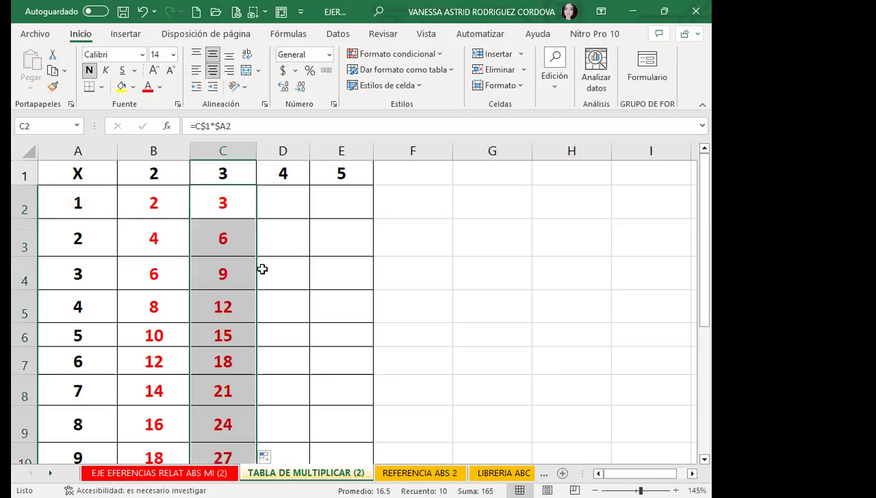
scroll(260, 270, down, 1)
click(225, 372)
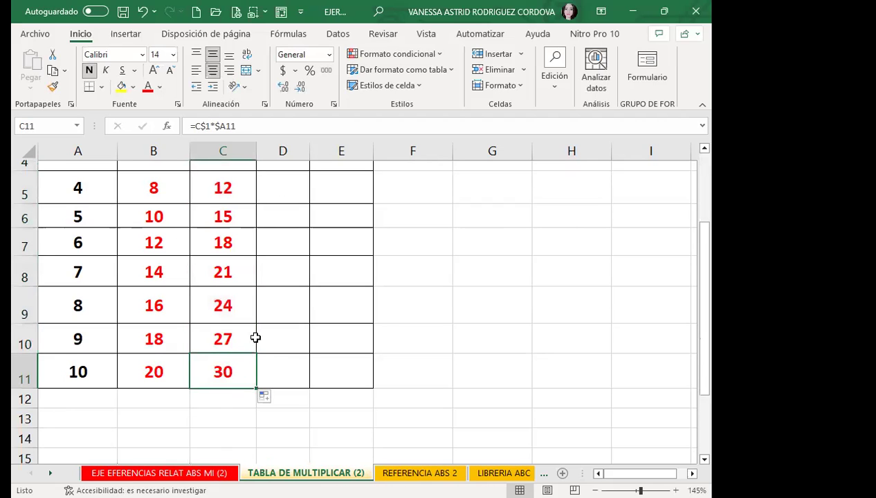
scroll(245, 304, up, 1)
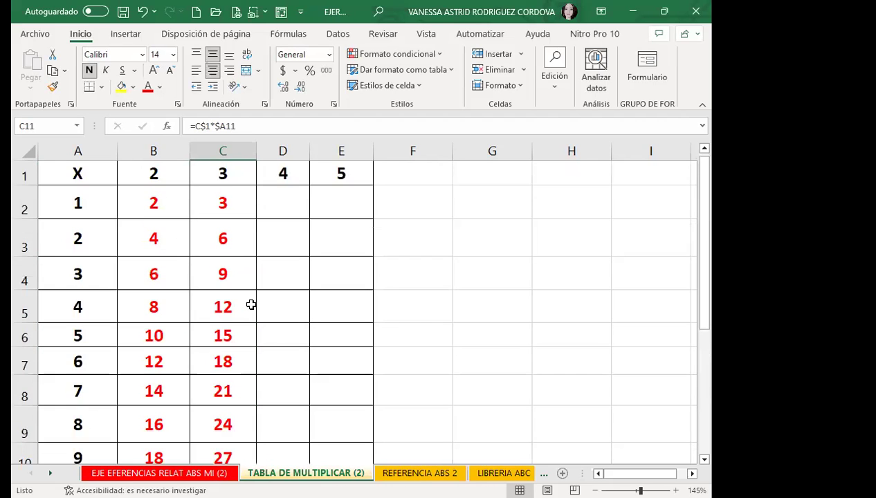
Enter the mixed-reference formula =D$1*$A2 in D2
click(272, 208)
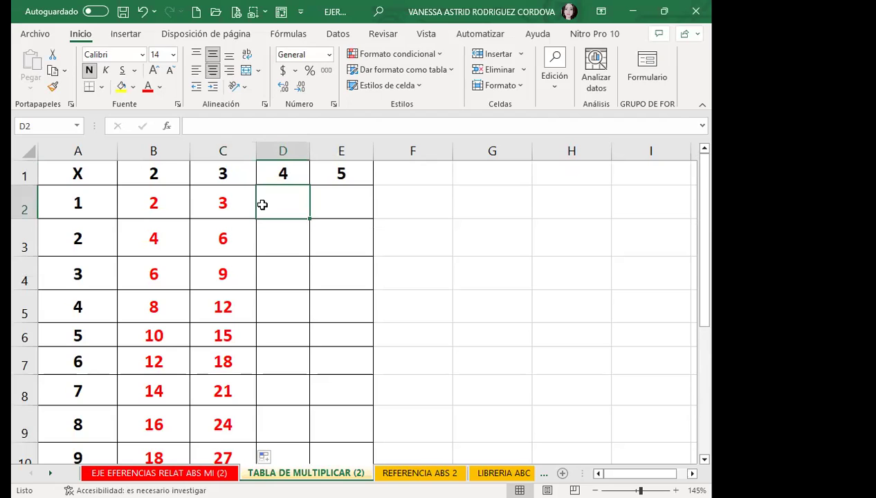
text(=)
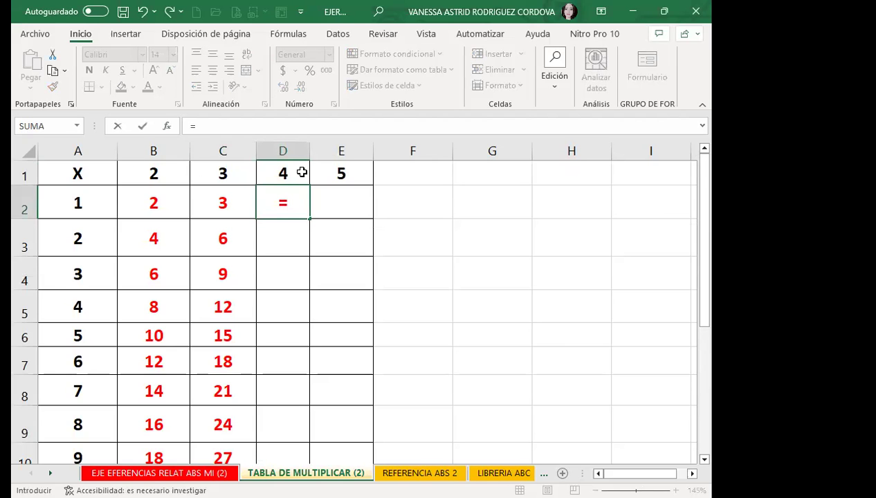
click(300, 174)
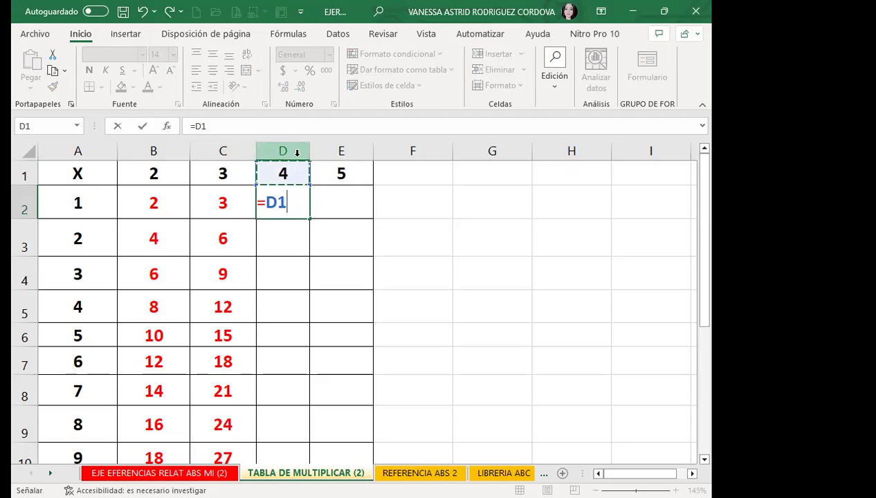
key(F4)
key(F4)
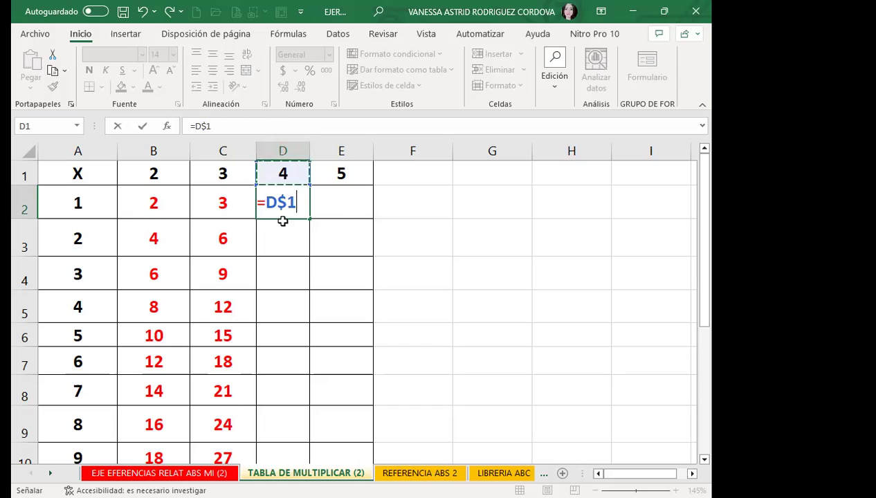
text(*)
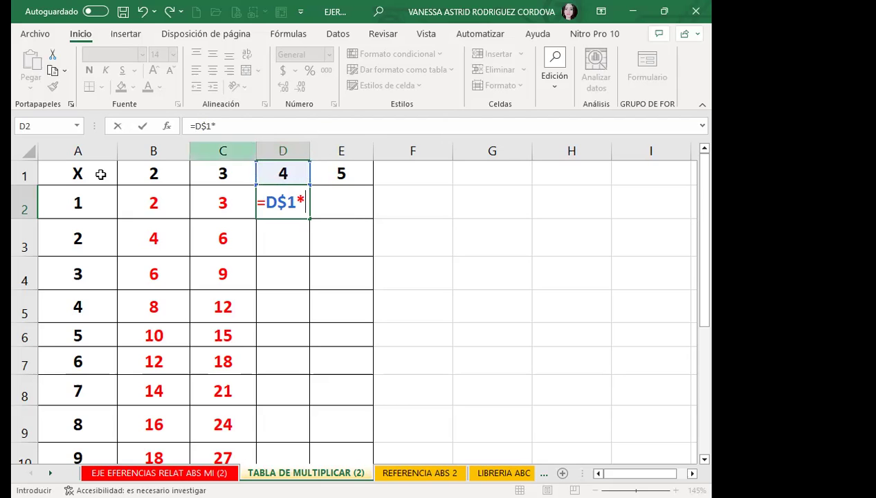
click(87, 202)
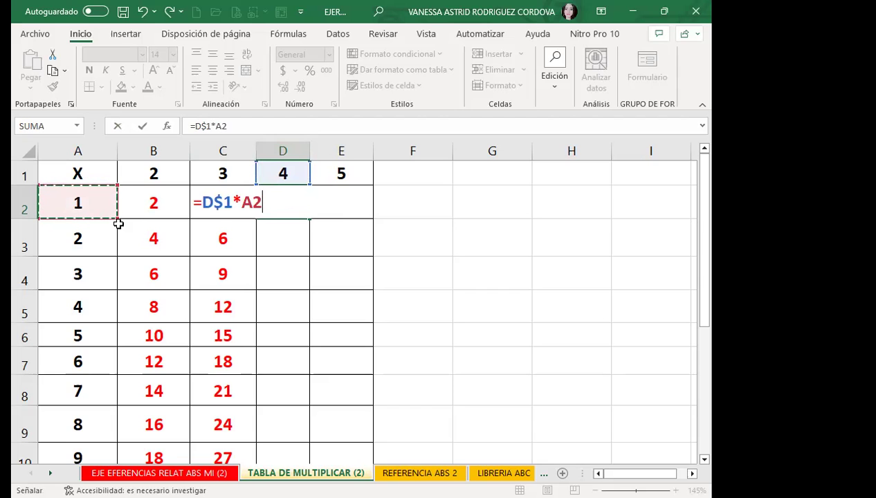
key(F4)
key(F4)
key(F4)
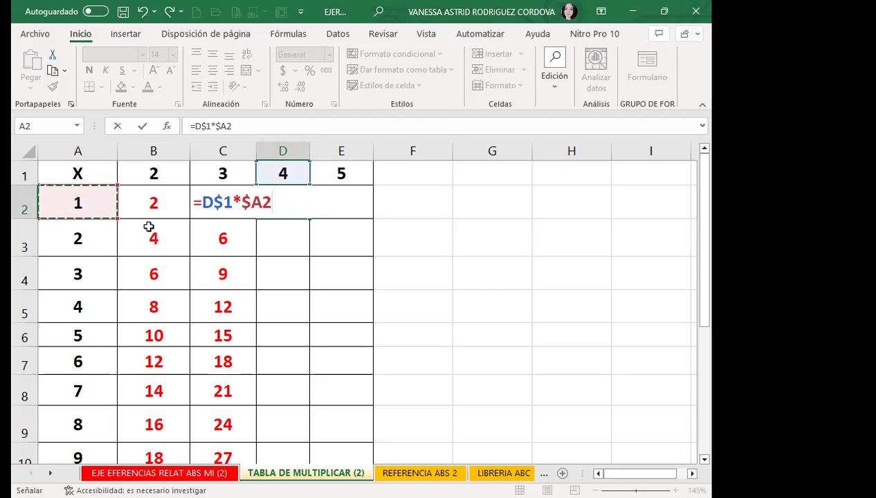
key(Return)
Fill the D2 formula down to D11 and check it returns 4 through 36
click(287, 207)
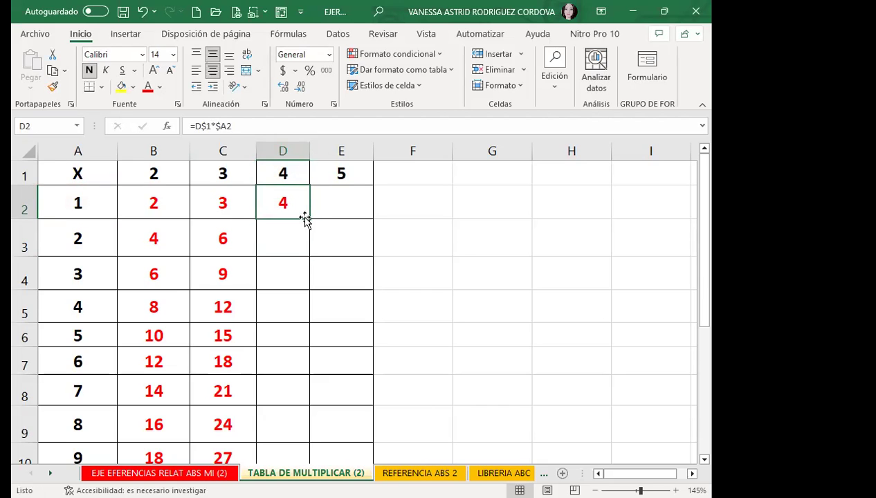
double_click(309, 220)
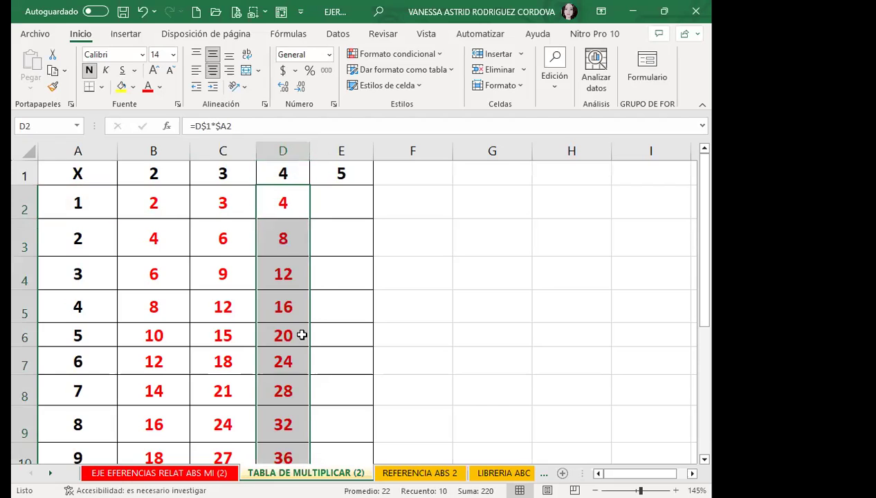
scroll(283, 290, down, 3)
click(279, 259)
scroll(279, 252, up, 3)
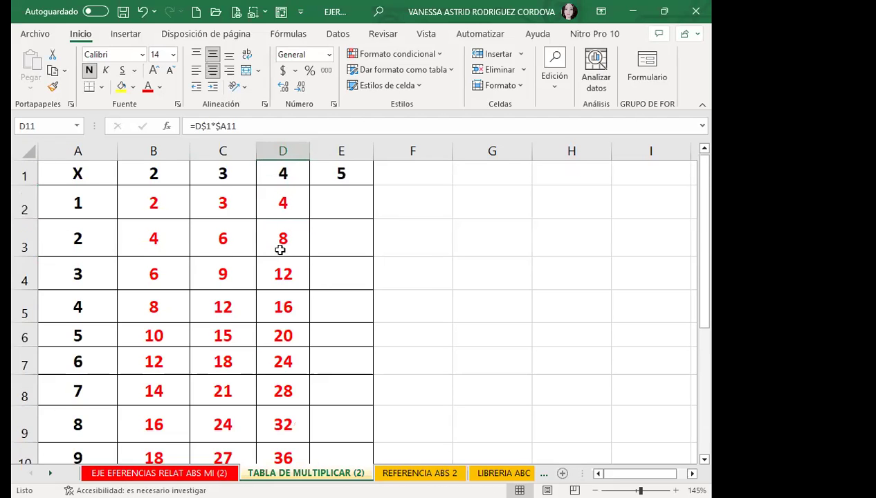
click(337, 206)
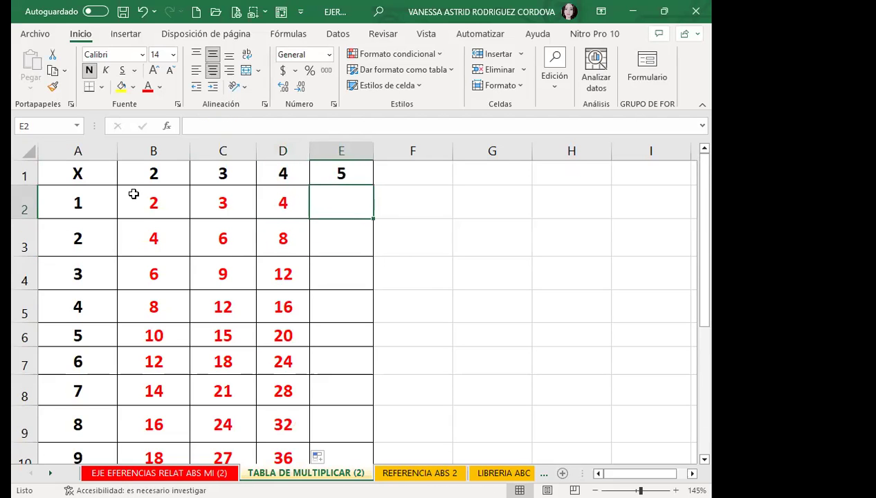
Change the header values to 8 in B1, 5 in C1 and 7 in D1
click(163, 172)
text(8)
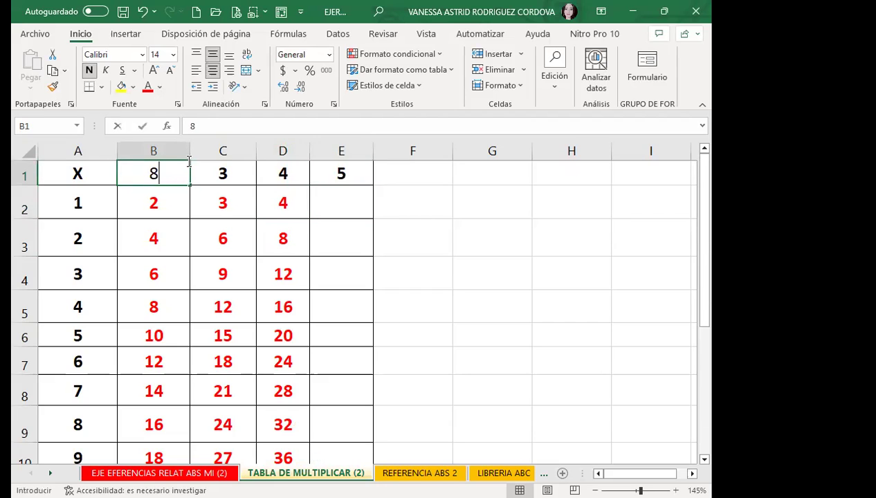
key(Return)
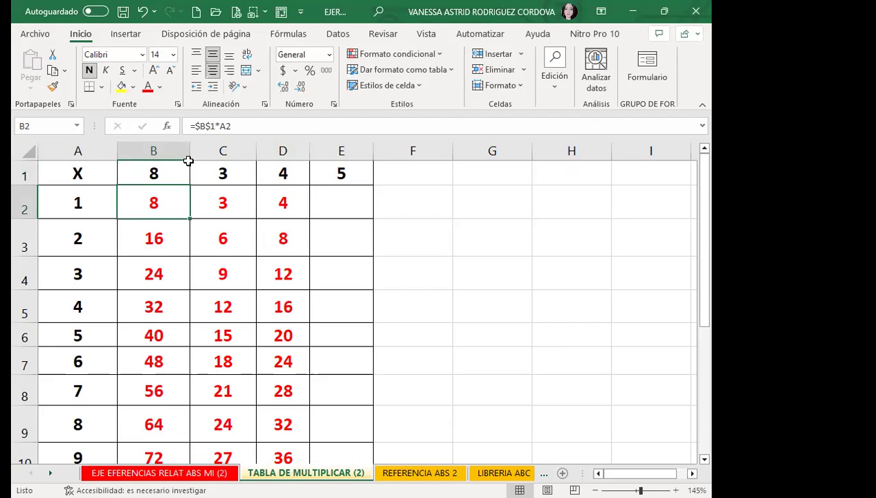
key(Right)
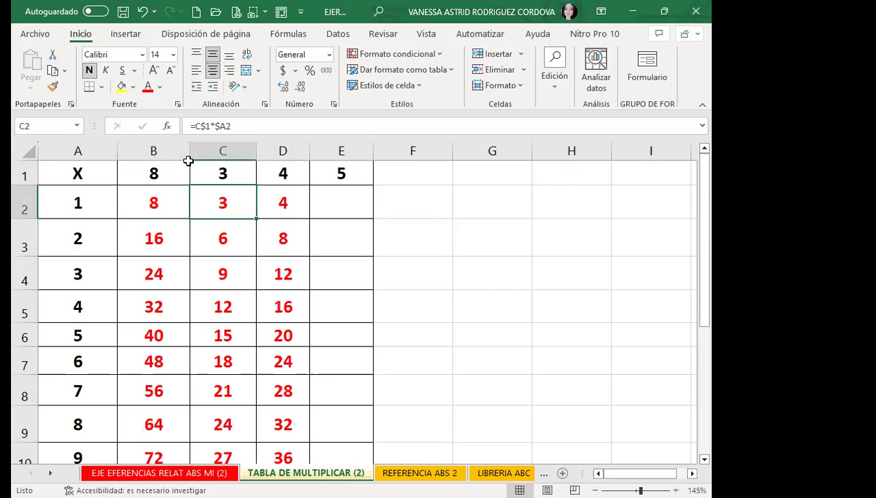
key(Up)
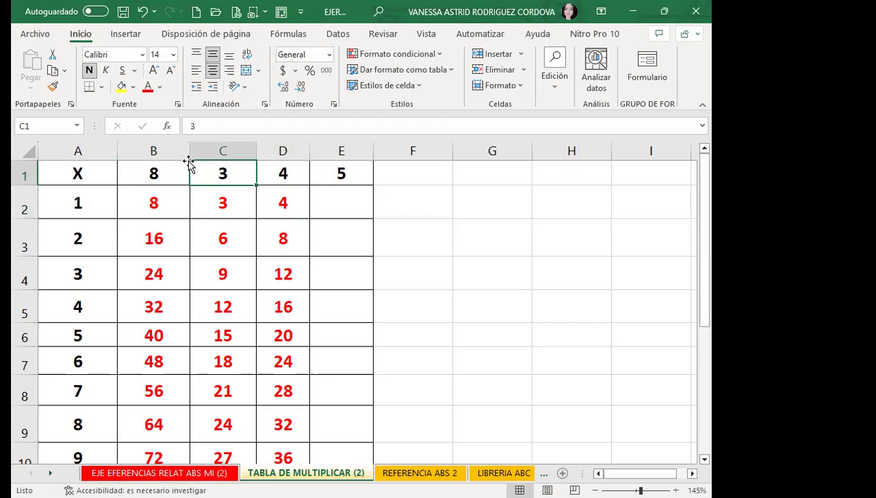
text(5)
key(Return)
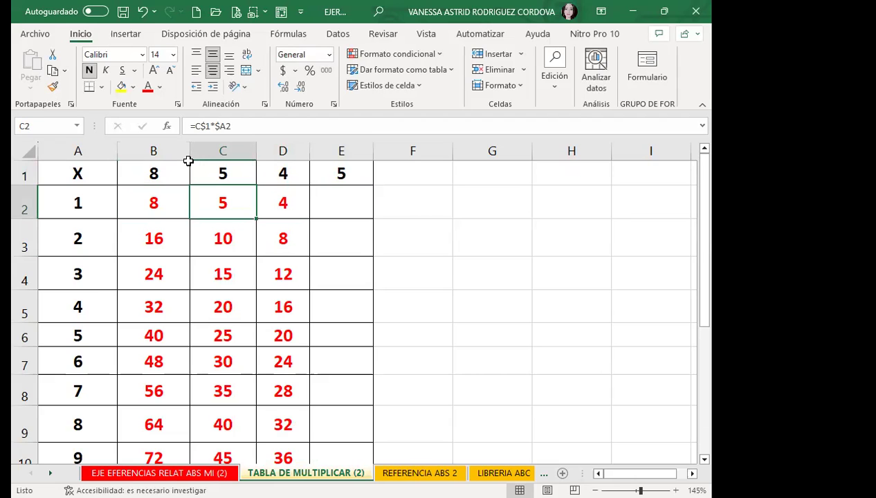
key(Right)
key(Up)
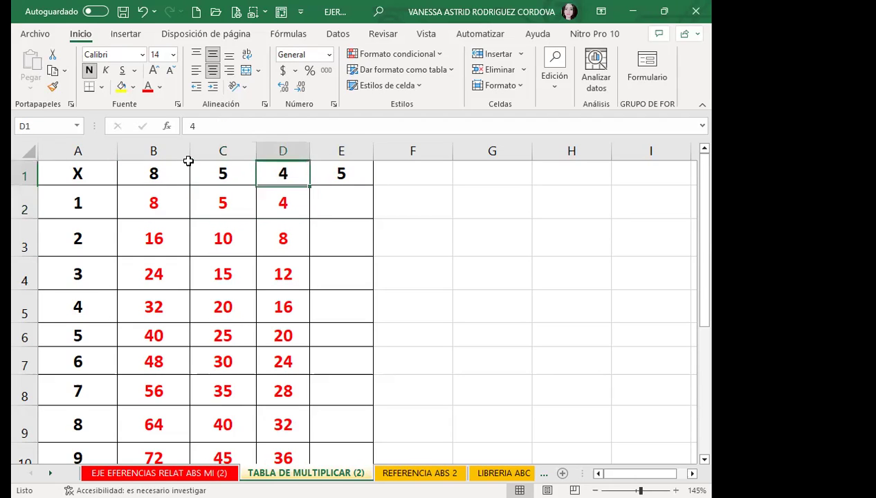
text(7)
key(Return)
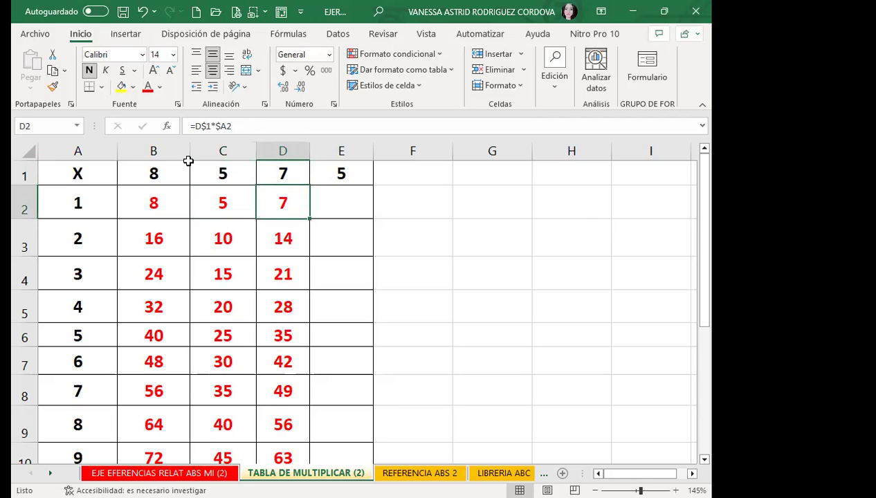
Change B1 to 10, then move to the REFERENCIA ABS 2 sheet
click(185, 174)
text(10)
key(Return)
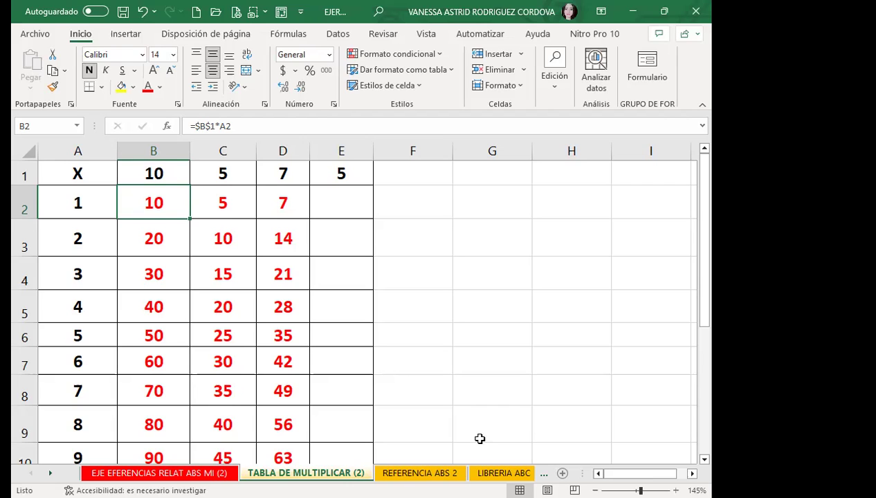
key(ctrl+Page_Down)
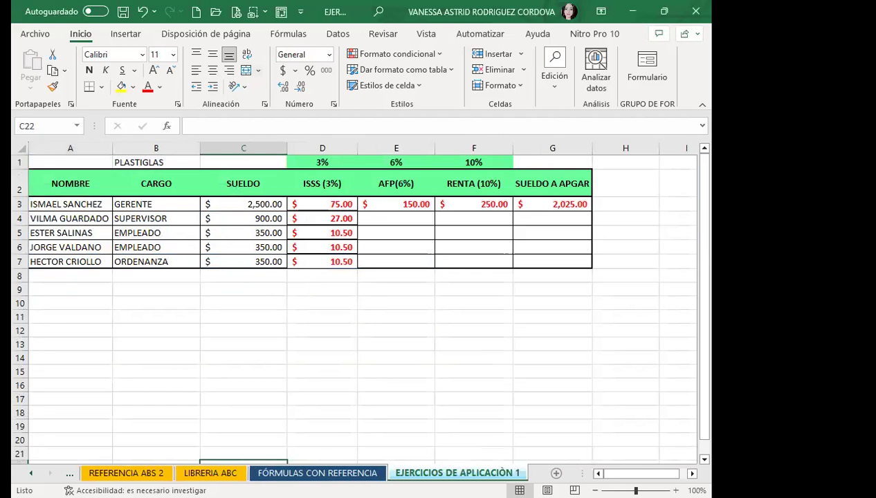
key(ctrl+Page_Up)
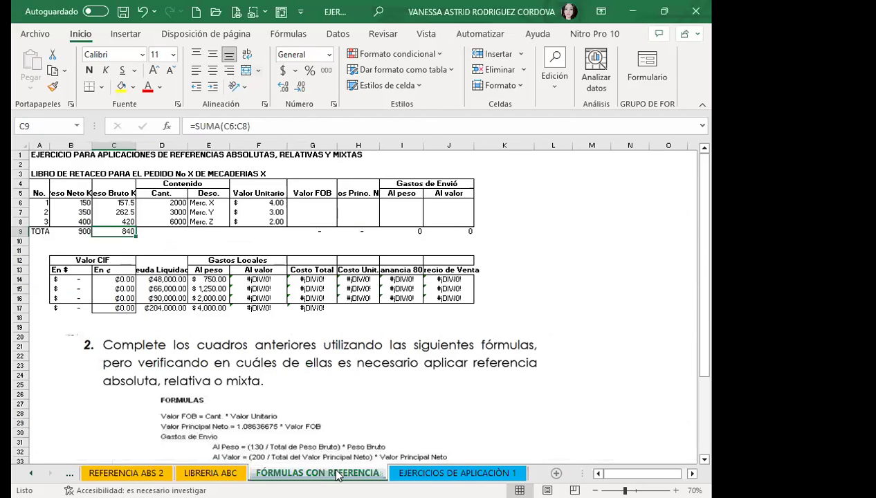
click(312, 203)
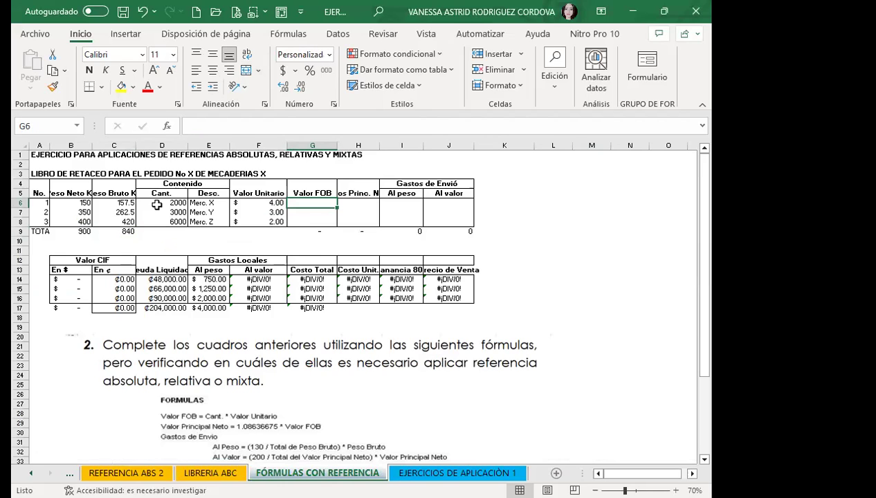
click(20, 231)
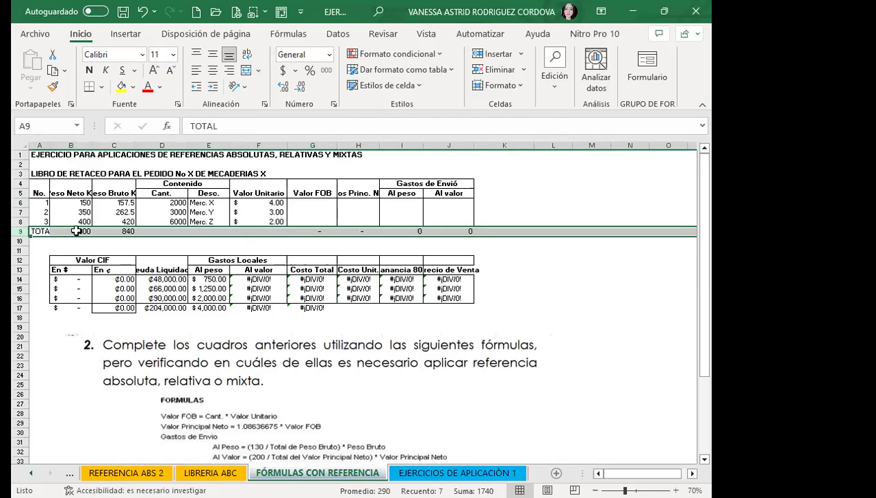
click(114, 231)
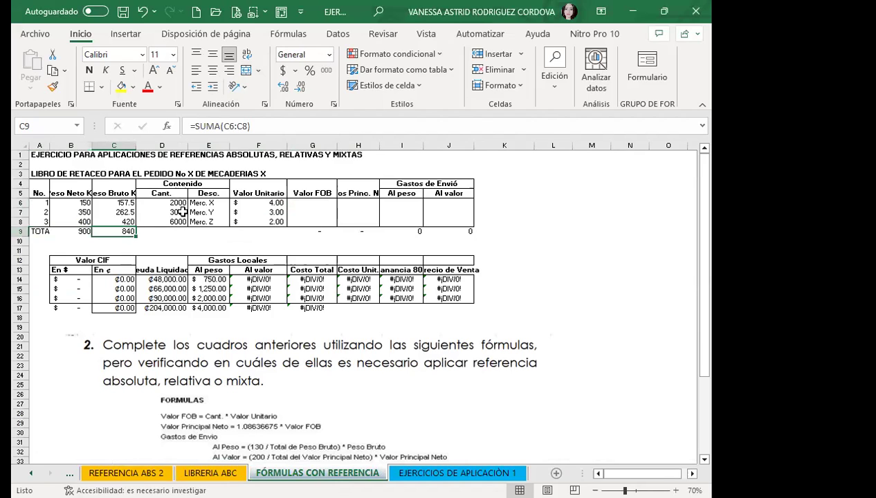
click(153, 193)
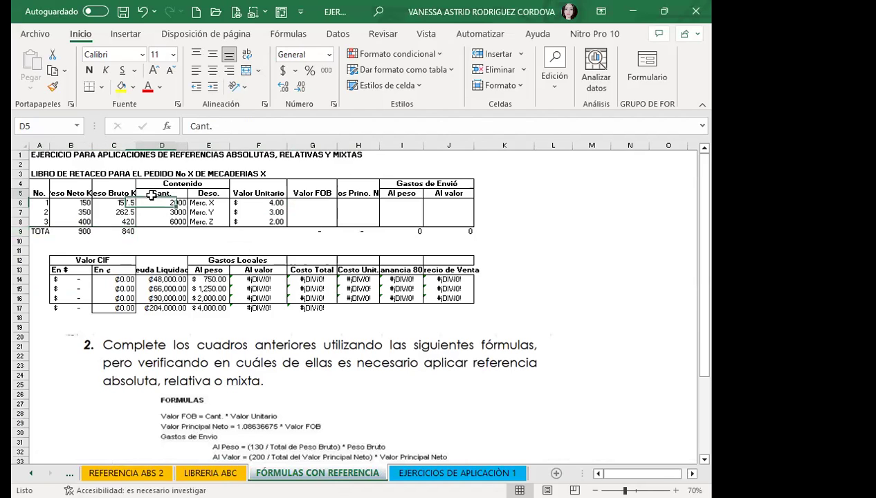
click(250, 143)
click(261, 192)
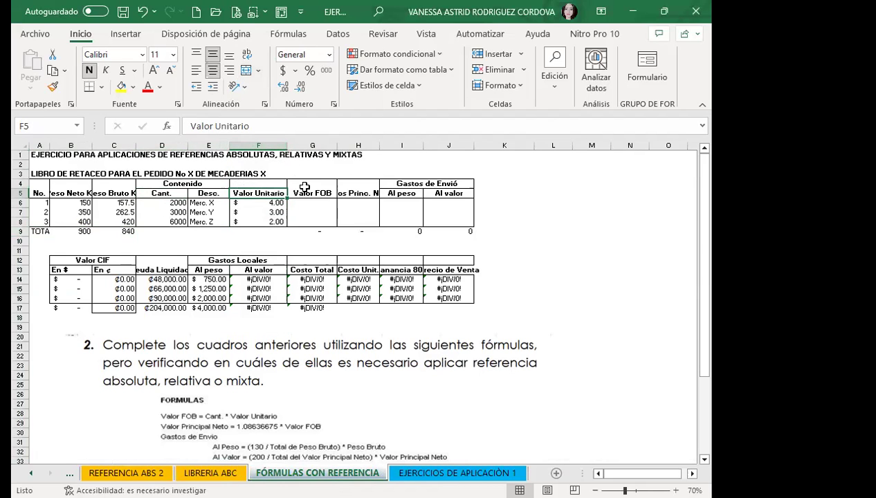
click(305, 194)
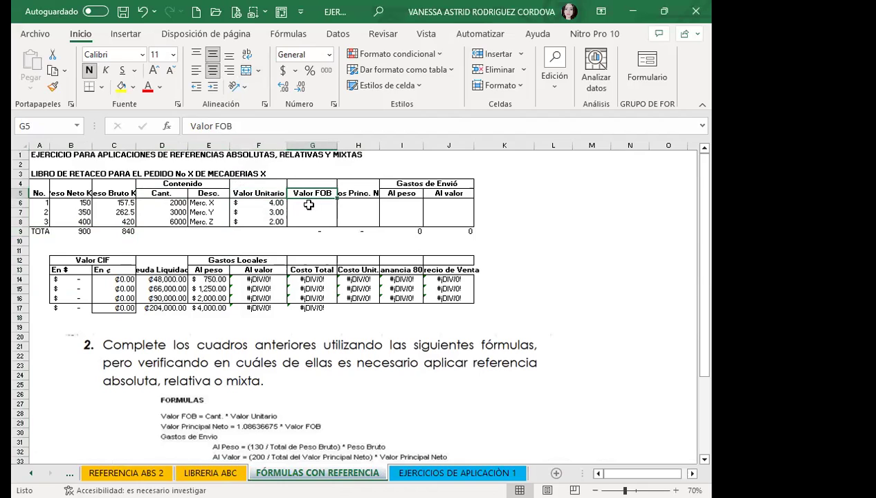
click(358, 191)
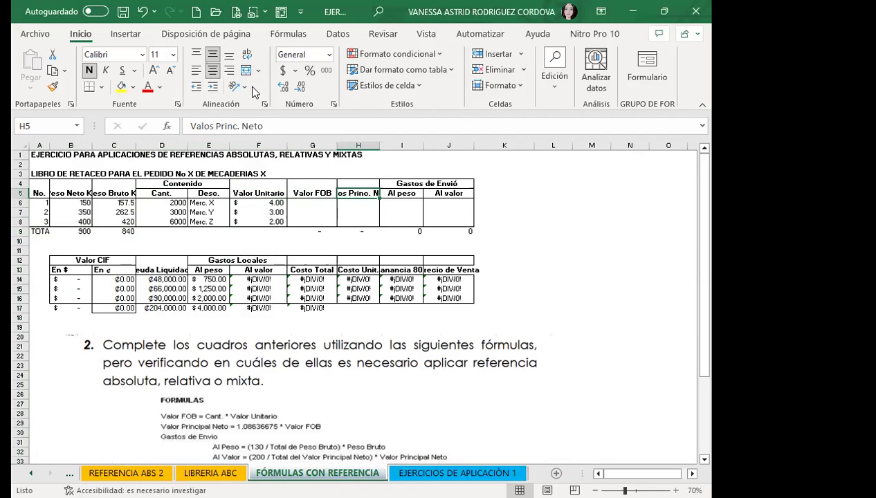
click(402, 182)
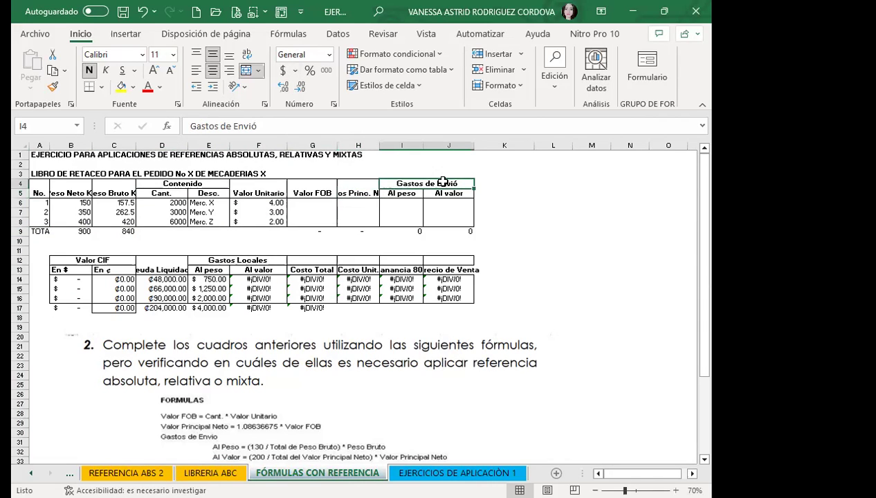
click(401, 194)
click(460, 192)
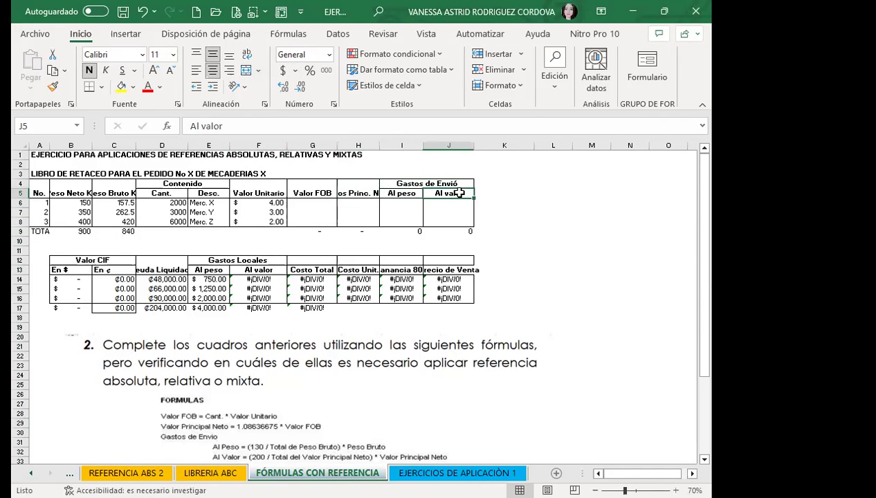
click(117, 260)
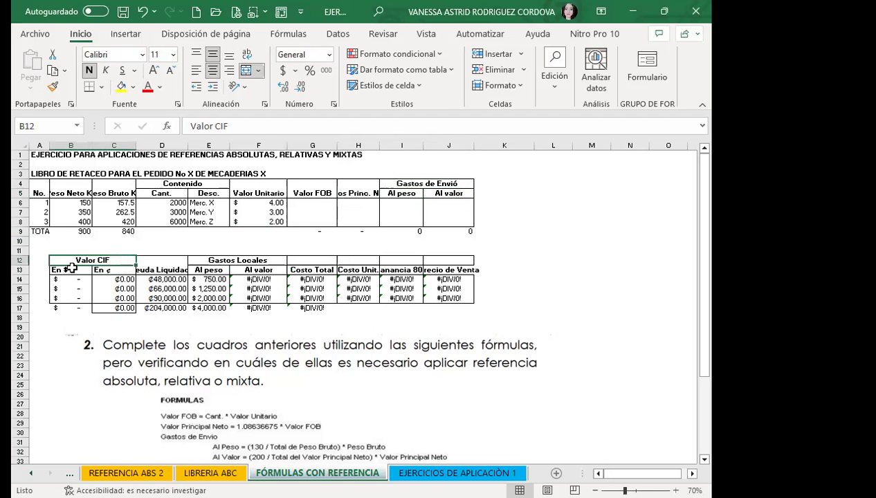
click(119, 270)
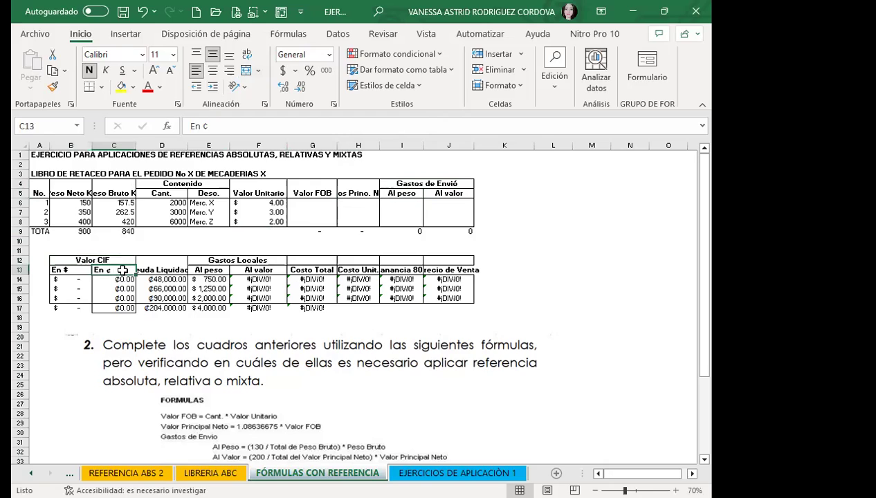
click(168, 268)
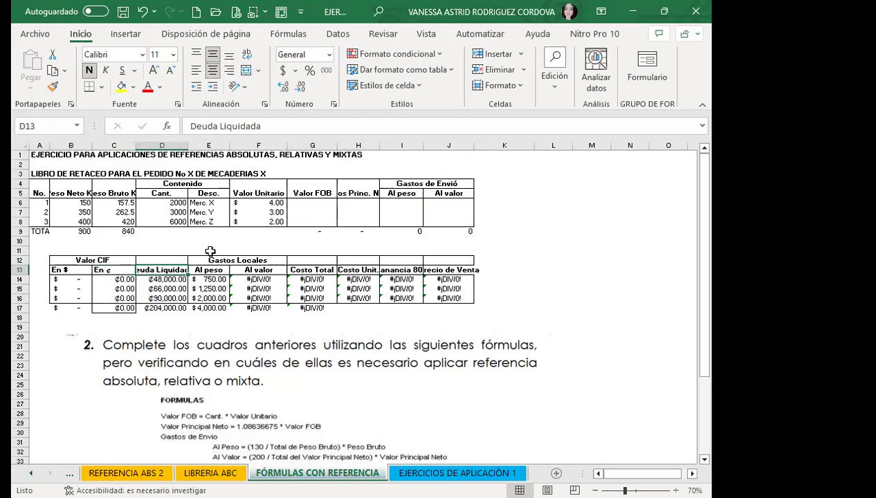
click(211, 278)
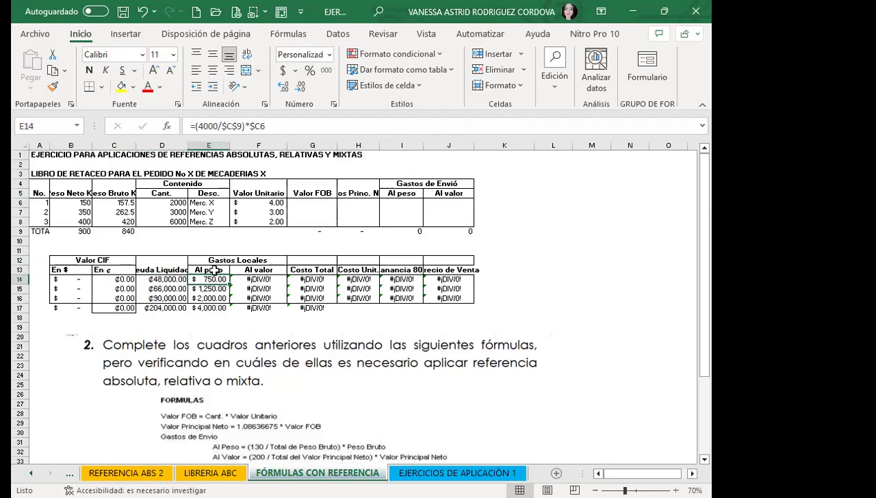
click(200, 268)
click(264, 267)
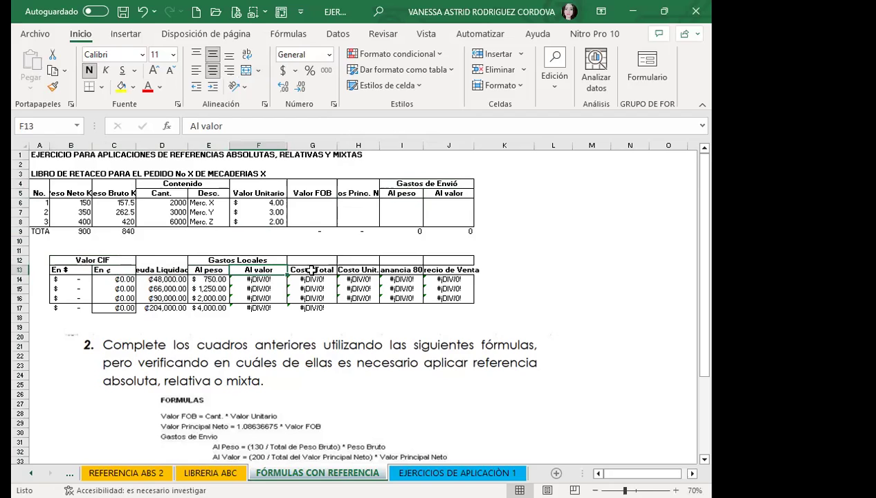
click(394, 267)
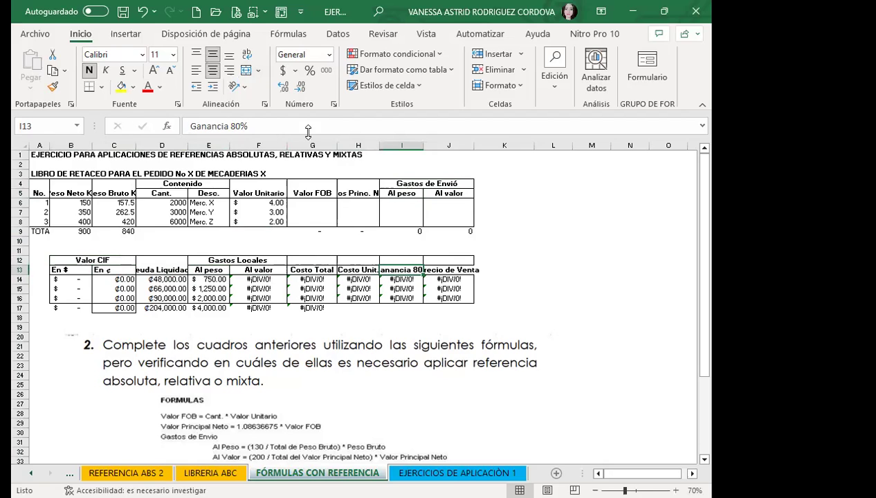
click(446, 269)
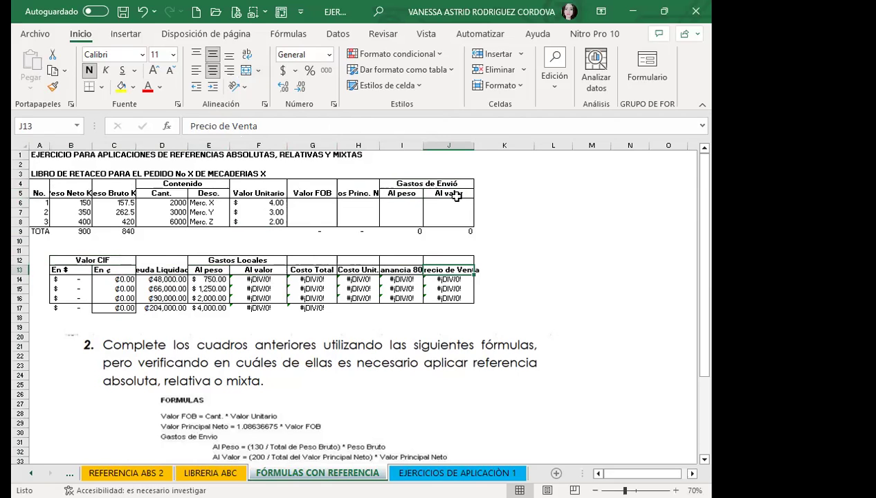
drag(33, 191, 451, 228)
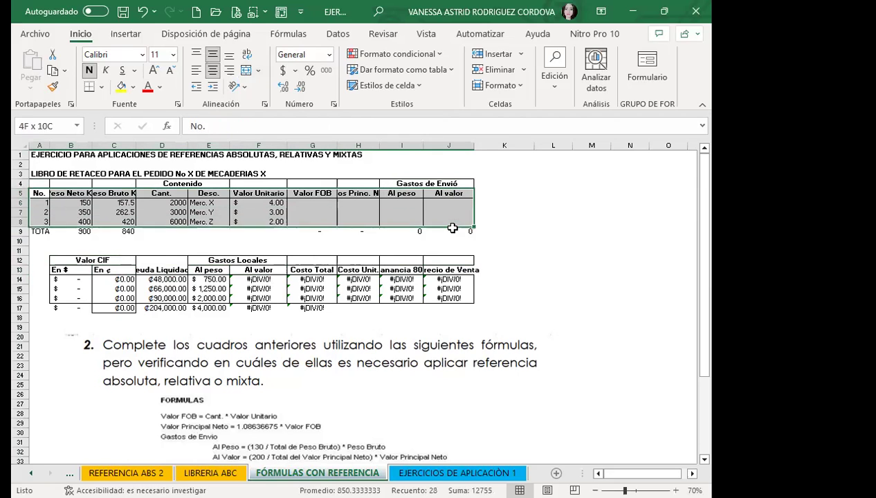
click(310, 203)
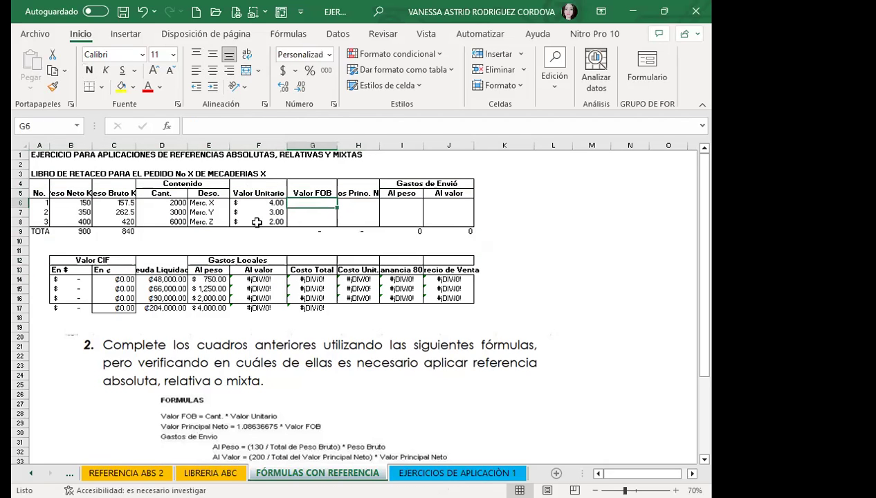
drag(34, 248, 463, 314)
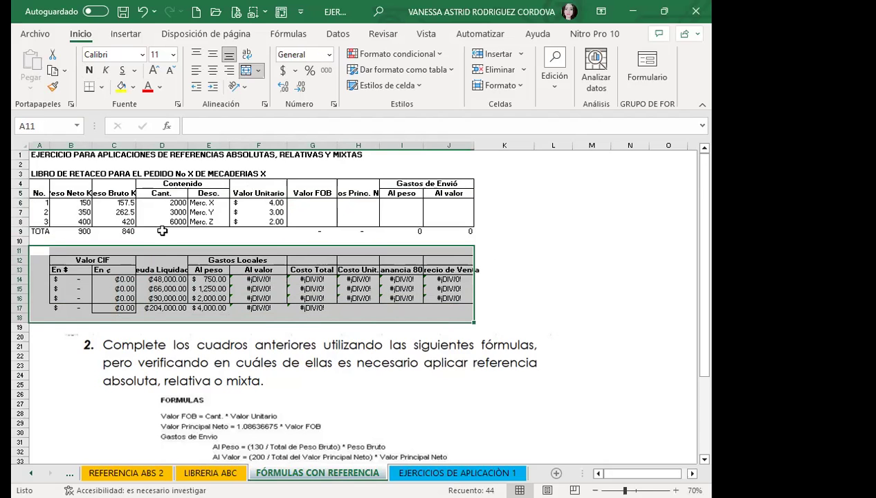
click(513, 297)
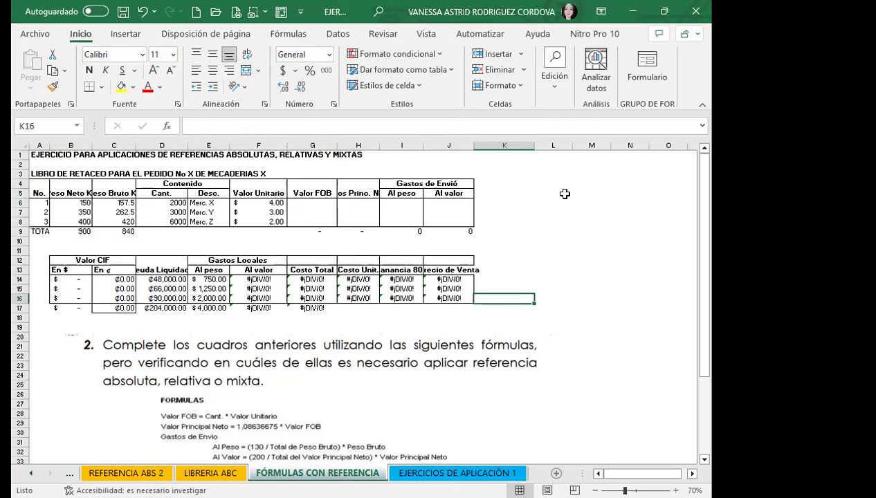
click(303, 202)
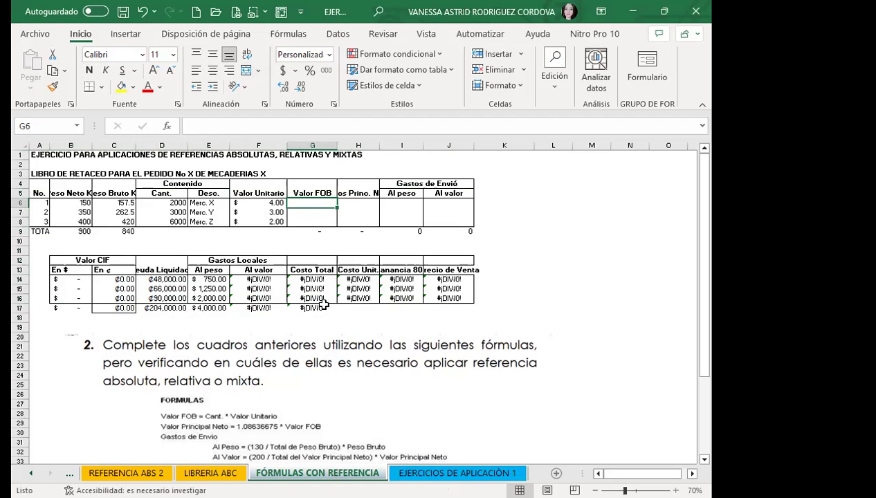
scroll(323, 305, down, 4)
scroll(231, 277, down, 1)
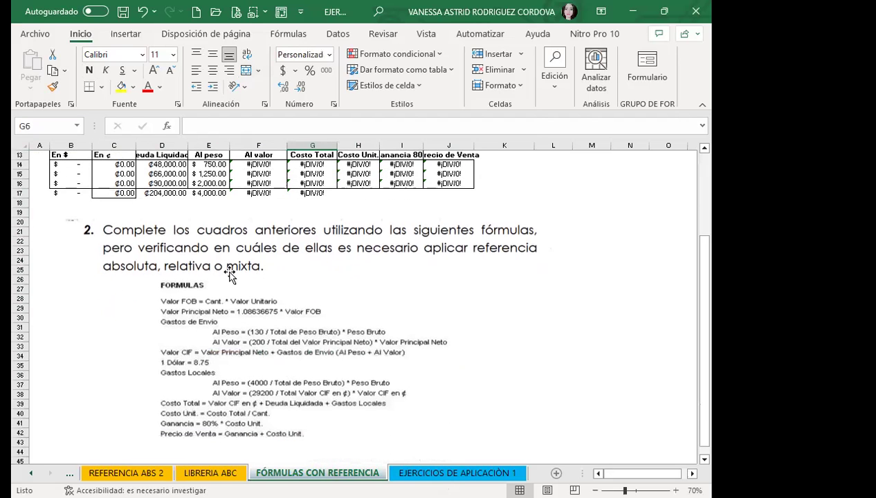
click(230, 275)
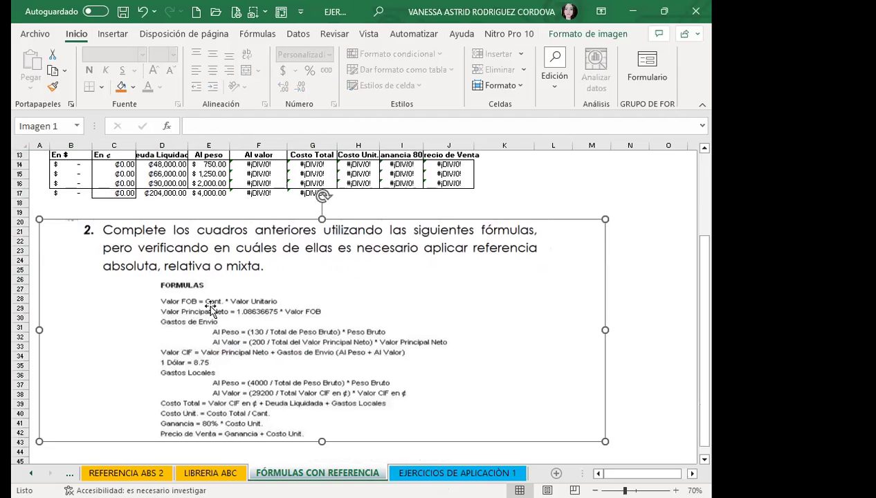
scroll(322, 313, up, 3)
Enter =D6*F6 in G6 and fill it to G8, giving 8,000.00, 9,000.00 and 12,000.00
scroll(308, 263, up, 1)
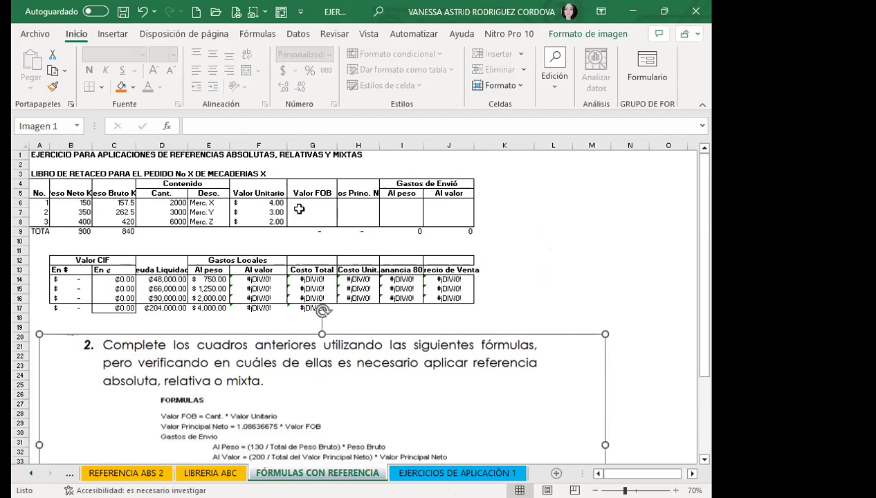
click(299, 209)
text(=)
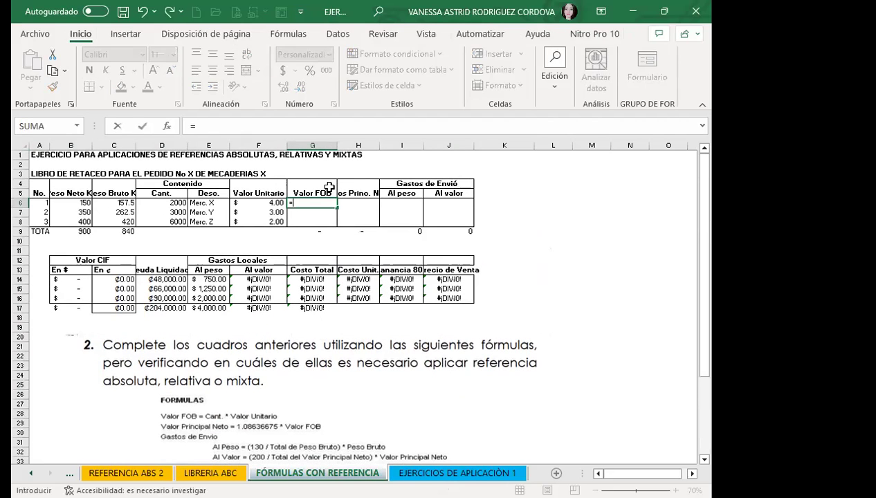
click(159, 202)
text(*)
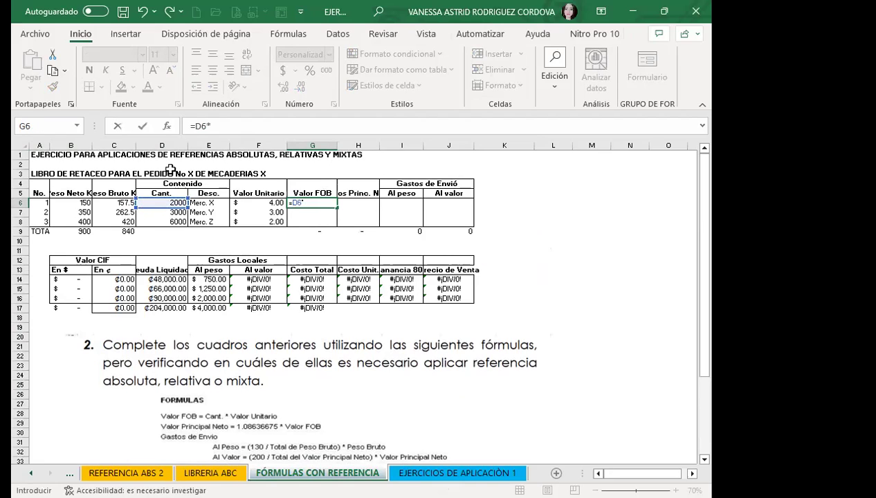
click(254, 200)
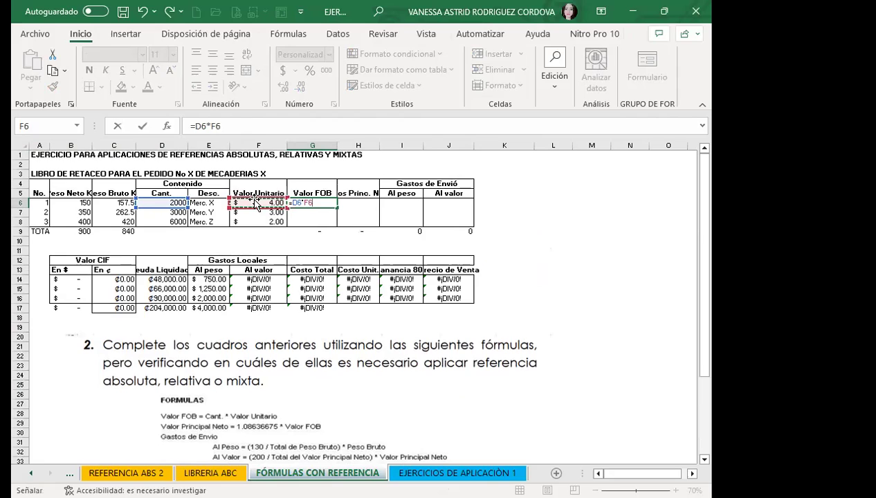
key(Return)
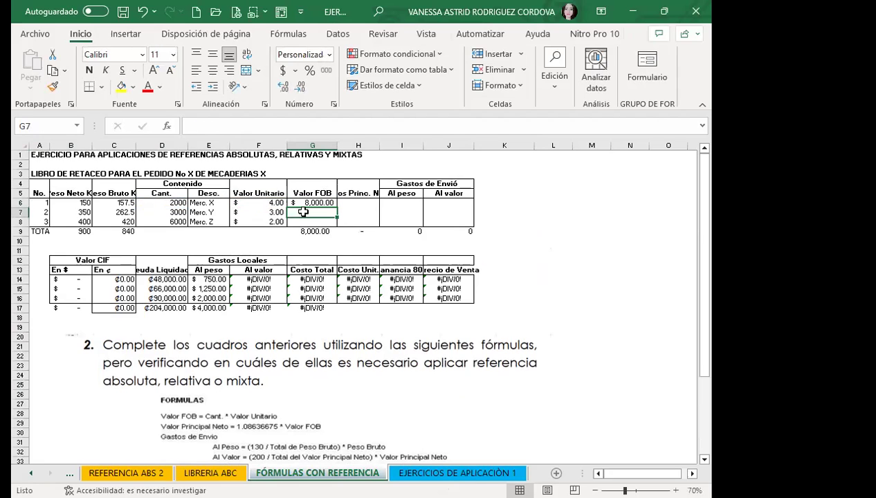
click(308, 202)
drag(337, 208, 338, 222)
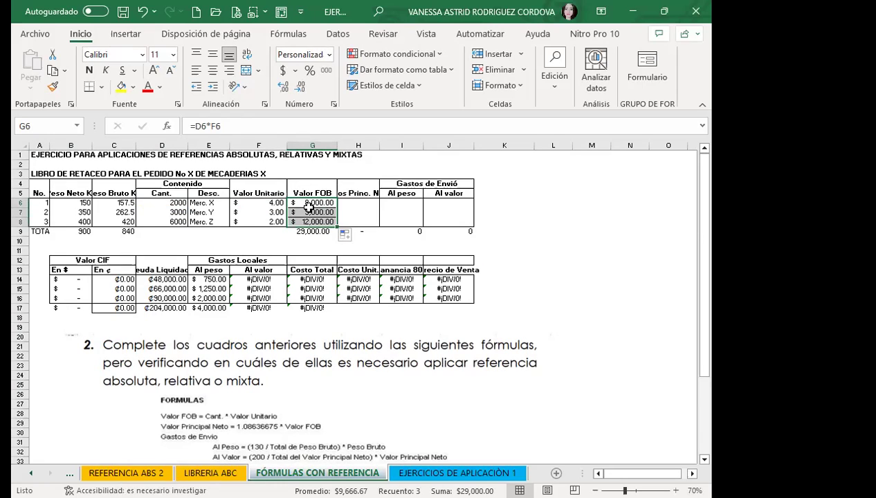
click(304, 212)
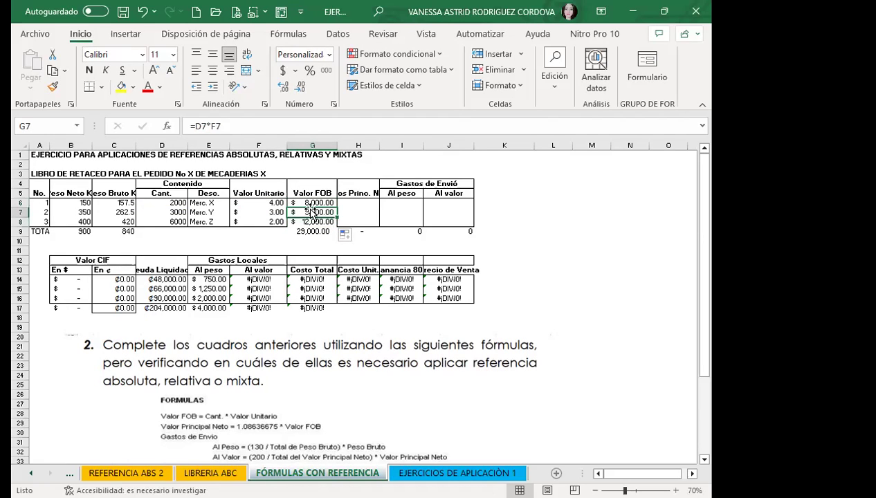
click(355, 192)
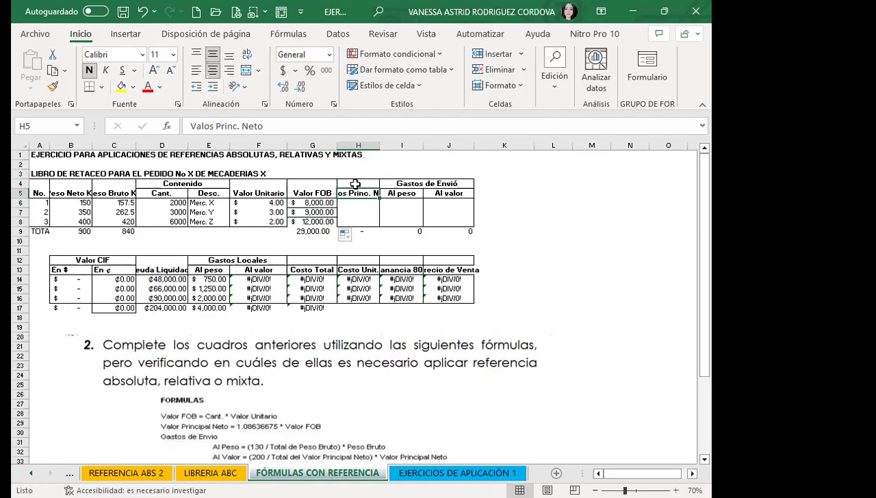
drag(355, 183, 355, 194)
click(248, 54)
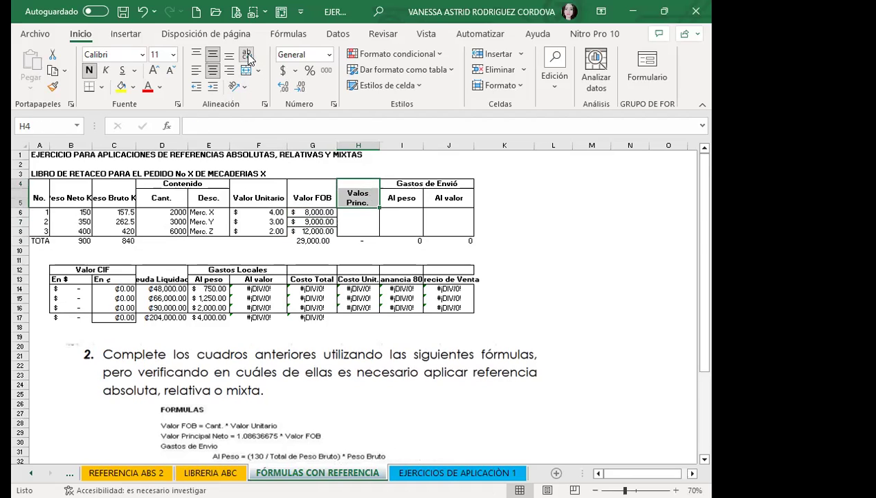
click(355, 213)
click(350, 201)
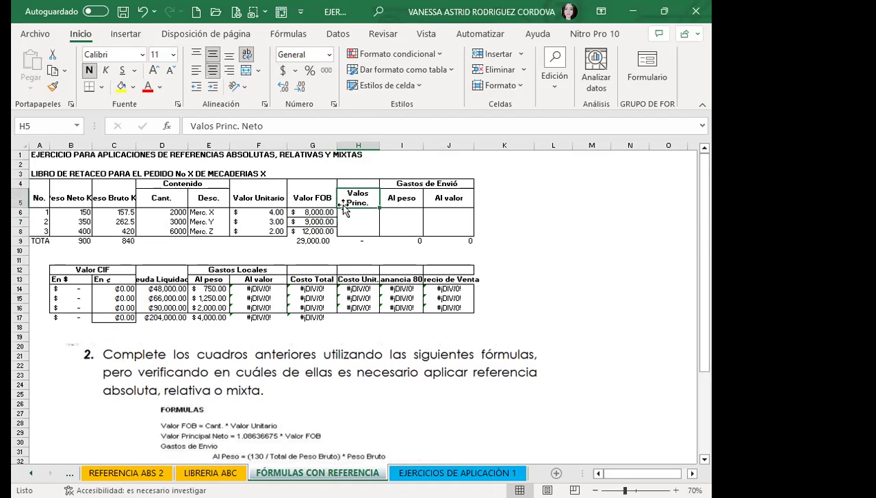
click(346, 213)
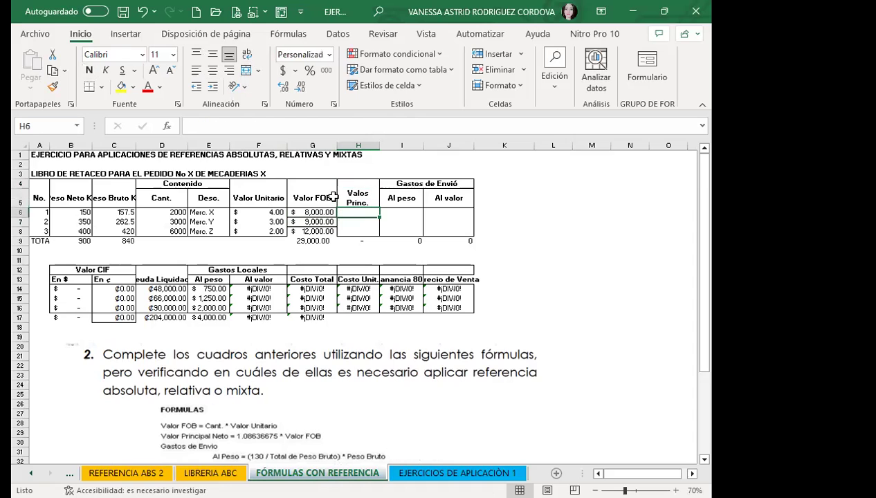
scroll(266, 293, down, 2)
scroll(208, 342, down, 1)
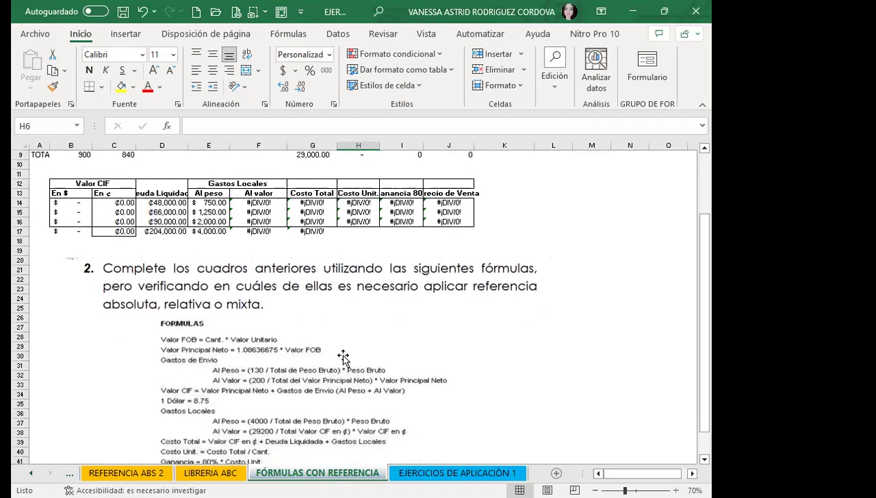
scroll(366, 298, up, 3)
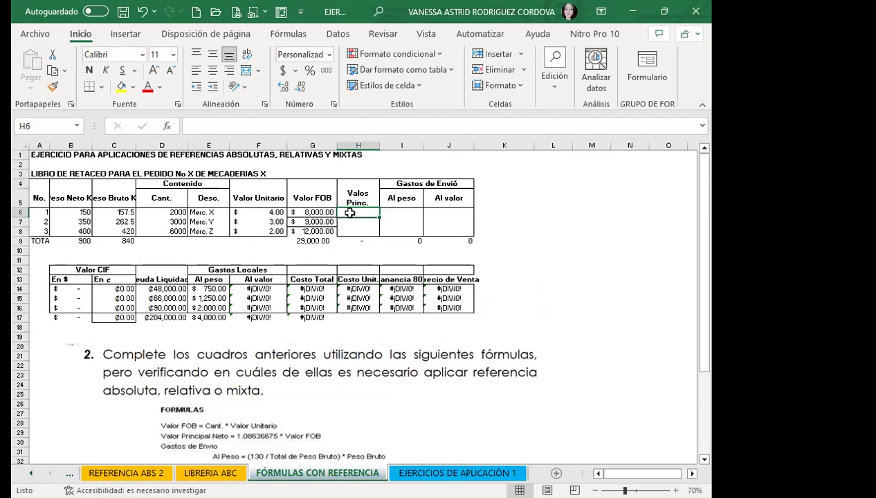
scroll(388, 294, down, 1)
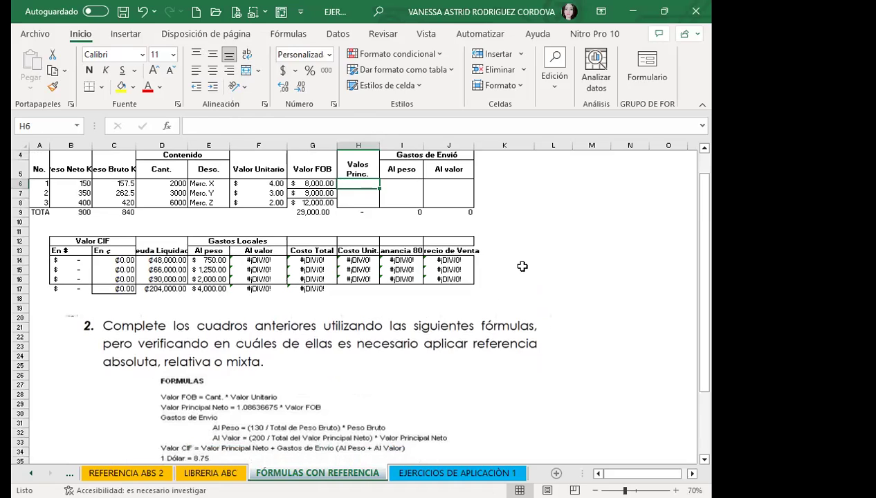
Enter =1.08636675*G6 in H6, fill it down to H8, and widen column H
text(=1.08636675*)
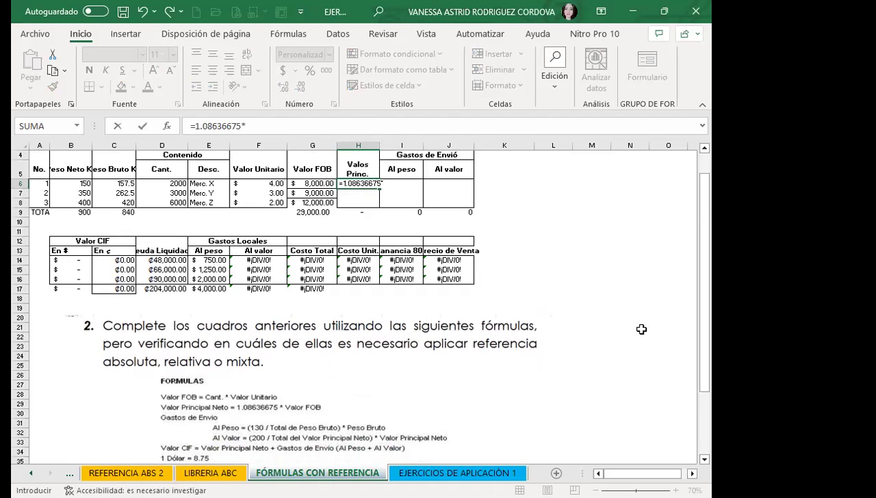
click(301, 182)
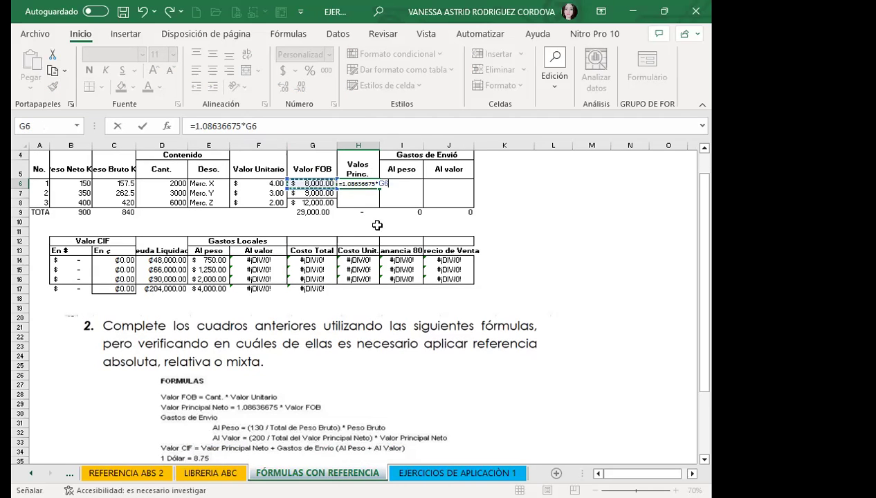
key(Return)
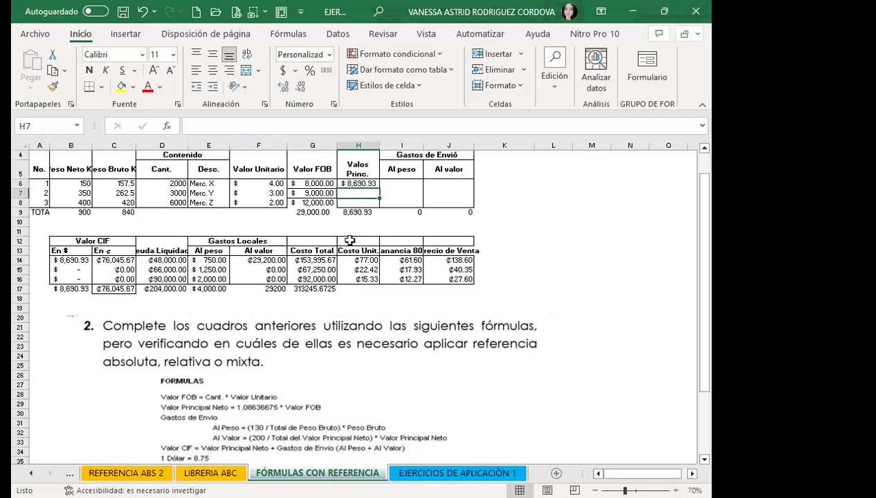
click(350, 182)
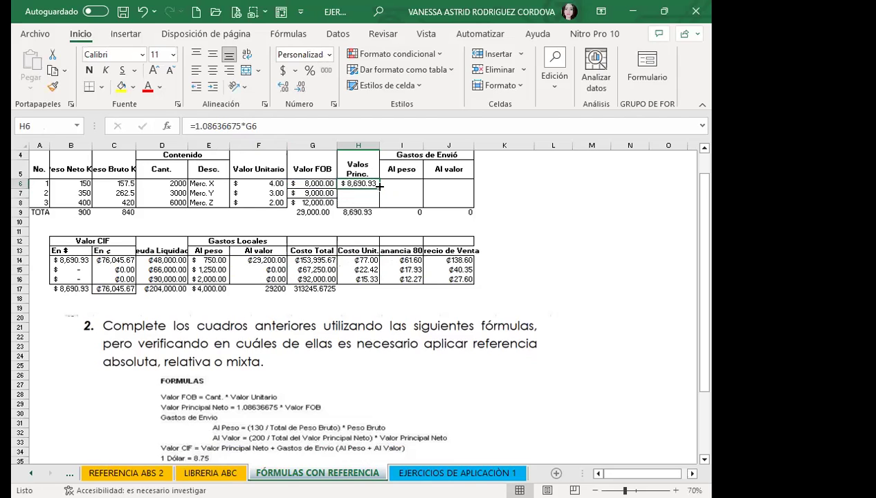
drag(379, 186, 378, 203)
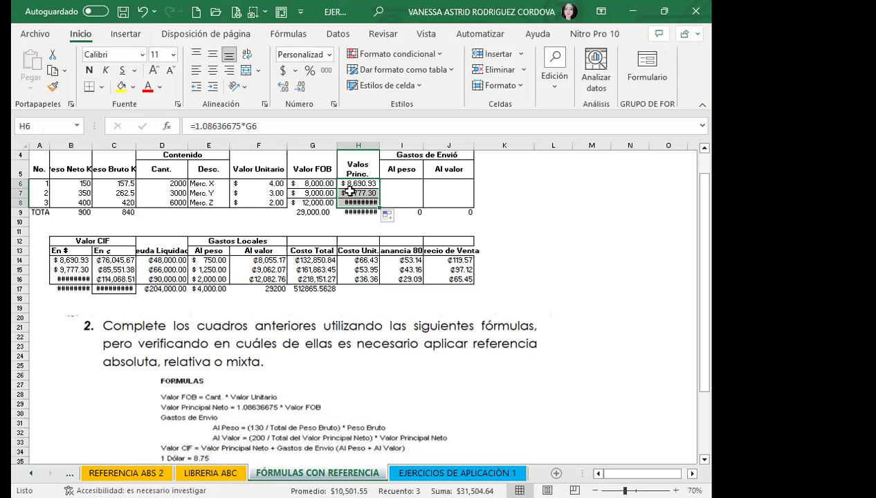
drag(378, 145, 393, 146)
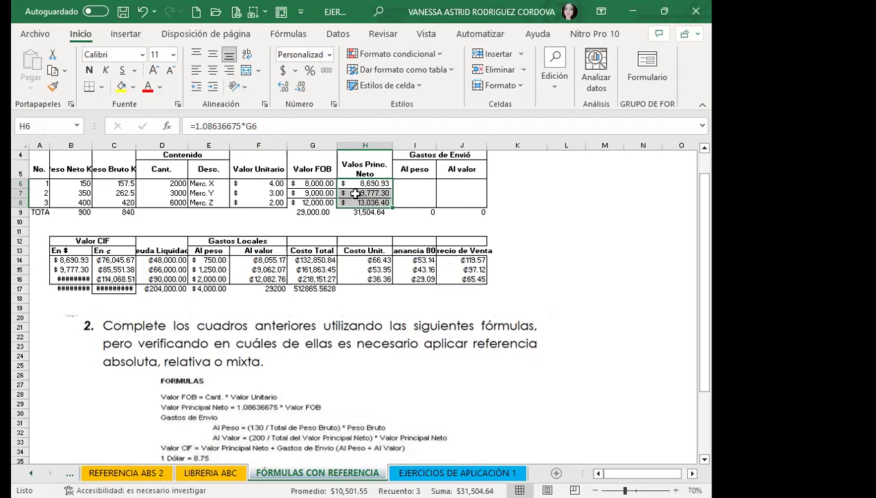
click(404, 184)
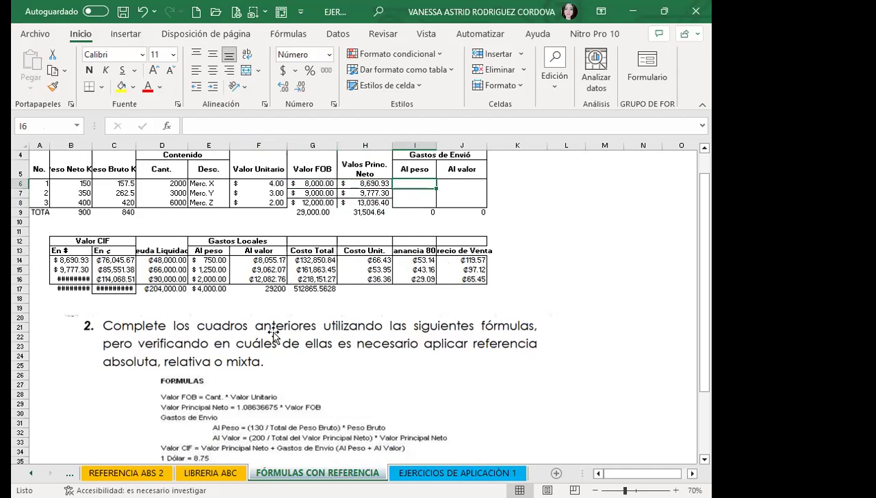
Collapse the ribbon to show only the tab names, then return to the top table
scroll(263, 339, down, 2)
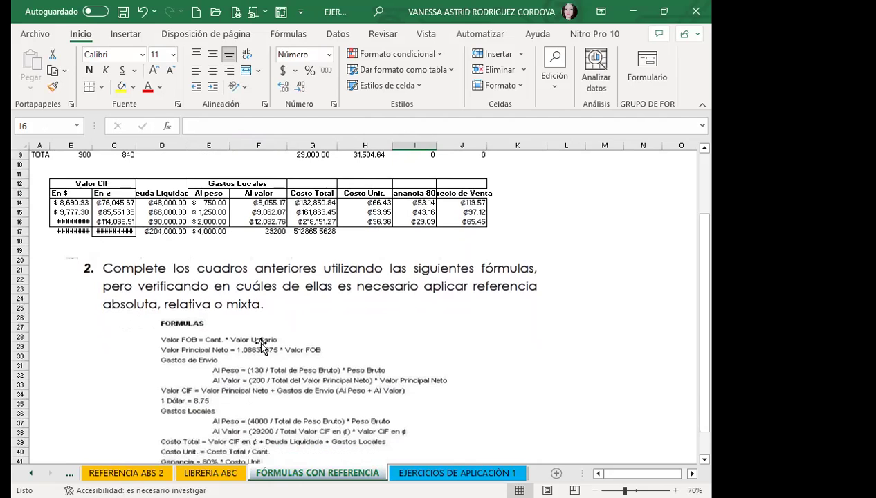
double_click(82, 34)
scroll(422, 325, up, 2)
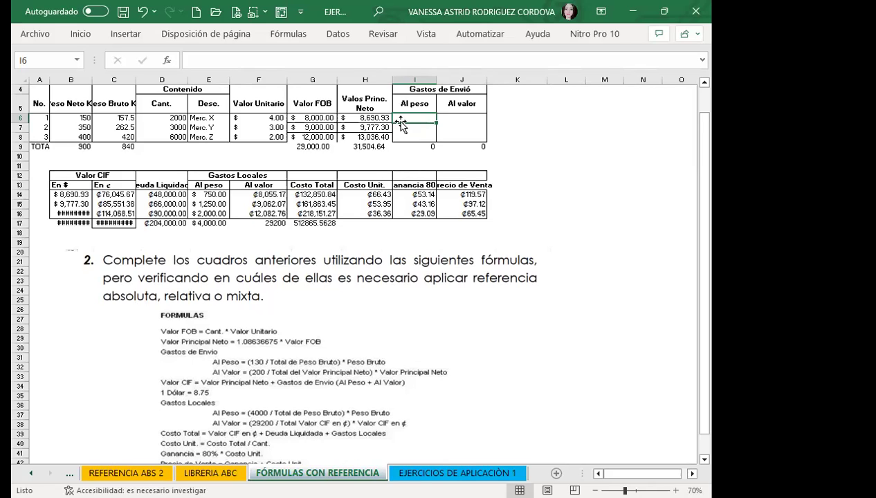
Start I6's Al peso formula as =(130/C9, dividing 130 by the 840 gross-weight total
text(=()
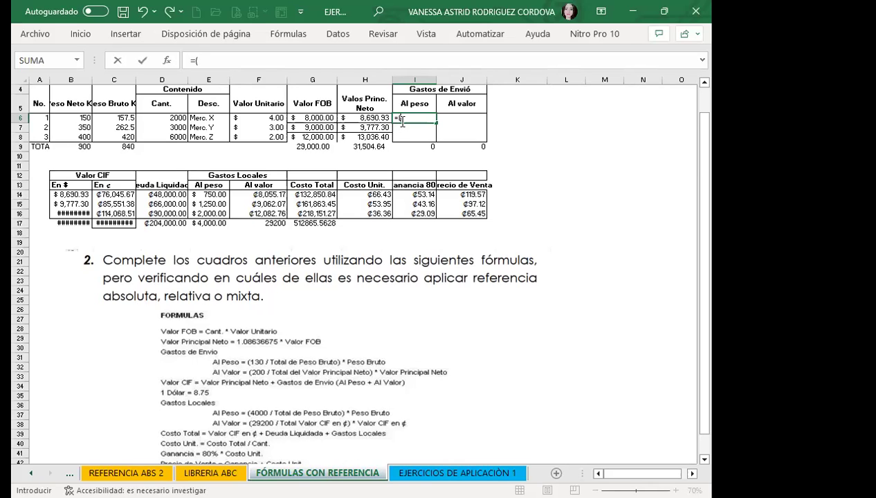
text(130/)
click(115, 146)
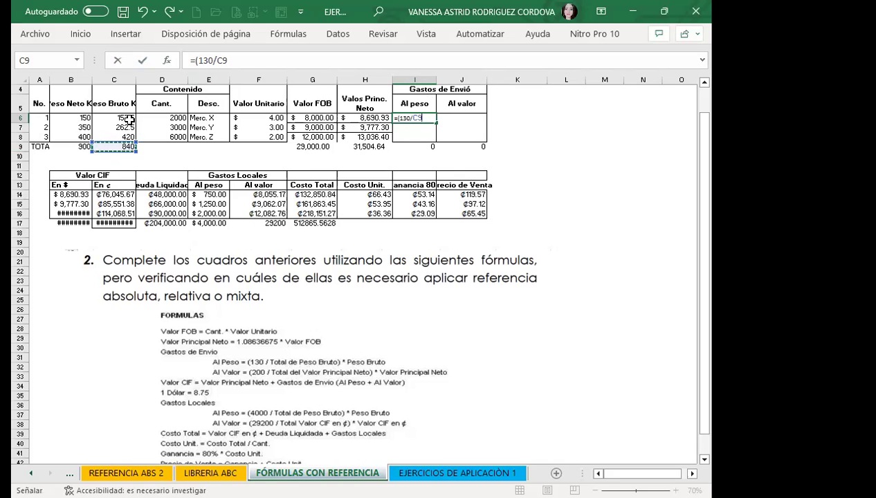
Finish I6 as =(130/$C$9)*$C6, returning 24.38 for the first item
key(F4)
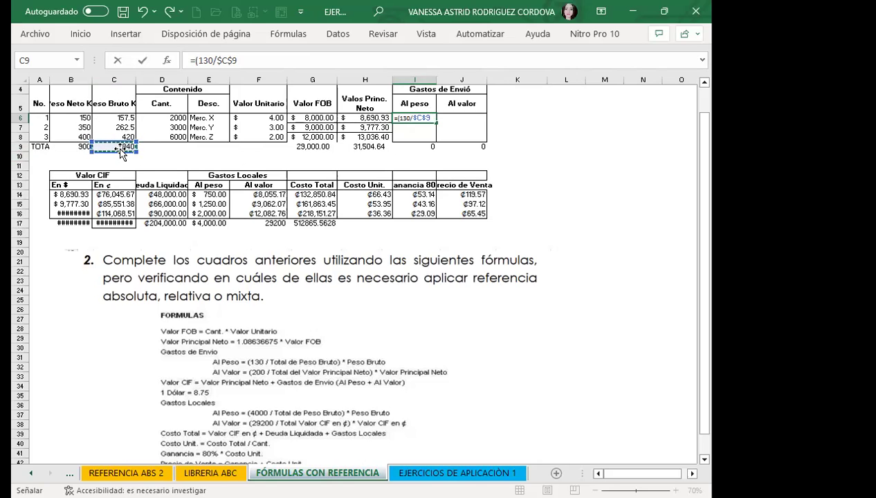
key(F2)
text()*)
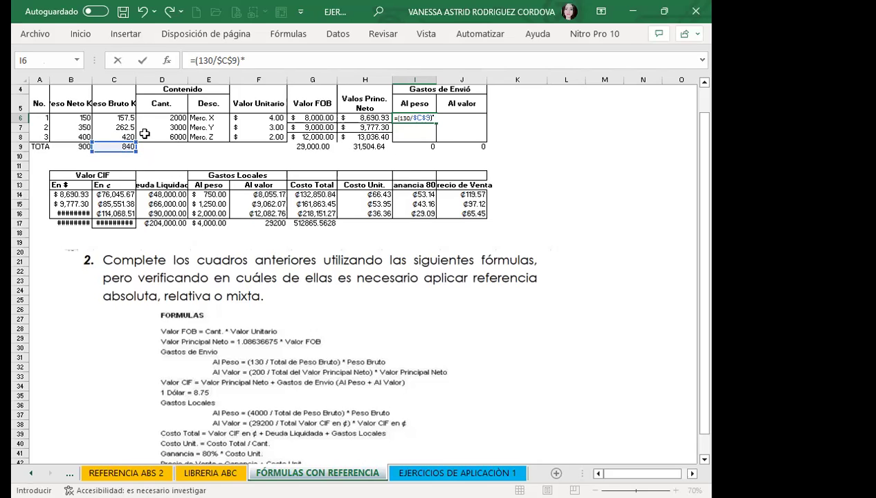
click(128, 117)
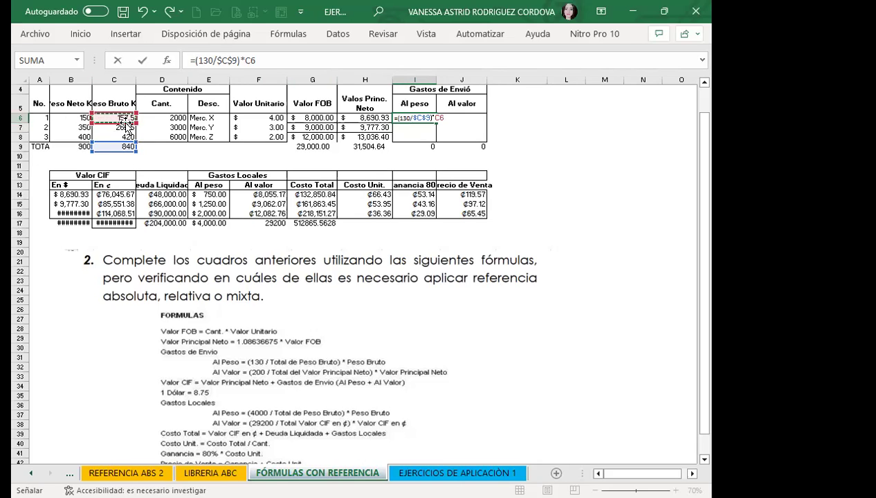
key(F4)
key(F4)
key(F4)
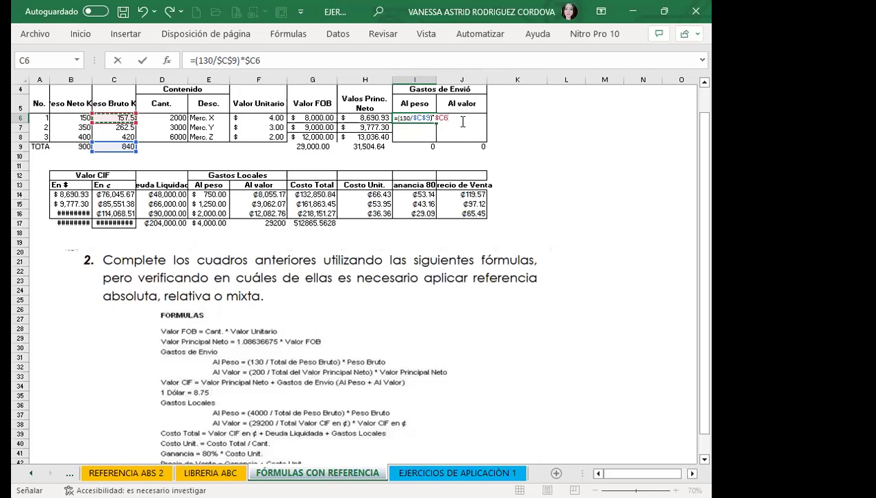
key(Return)
click(404, 116)
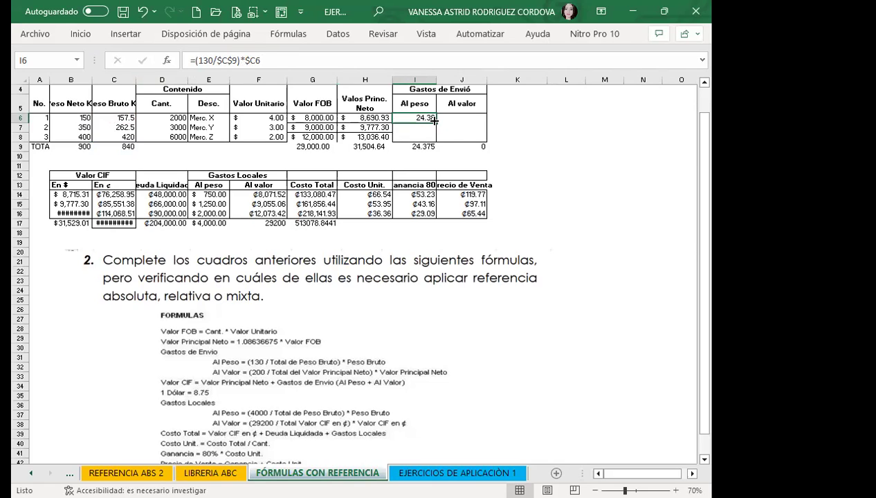
Copy the Al peso formula down to I7:I8, giving 40.63 and 65.00 for a 130 total
drag(435, 122, 435, 139)
click(402, 127)
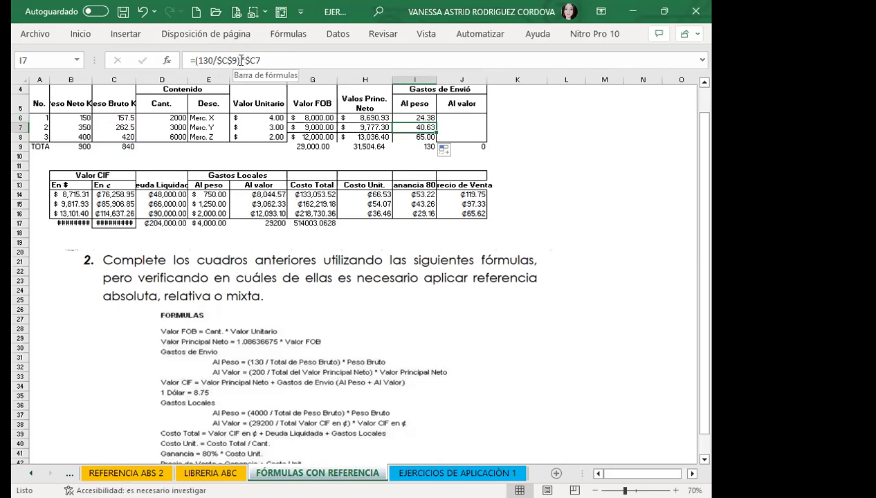
click(407, 135)
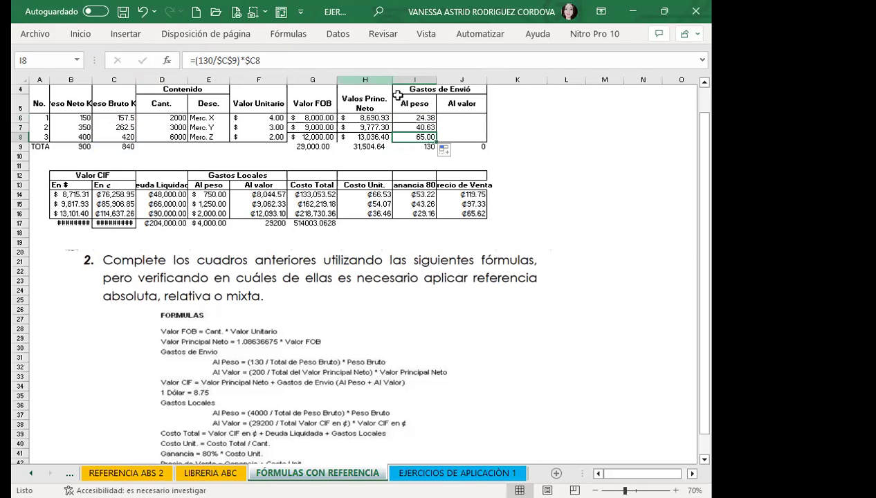
click(114, 136)
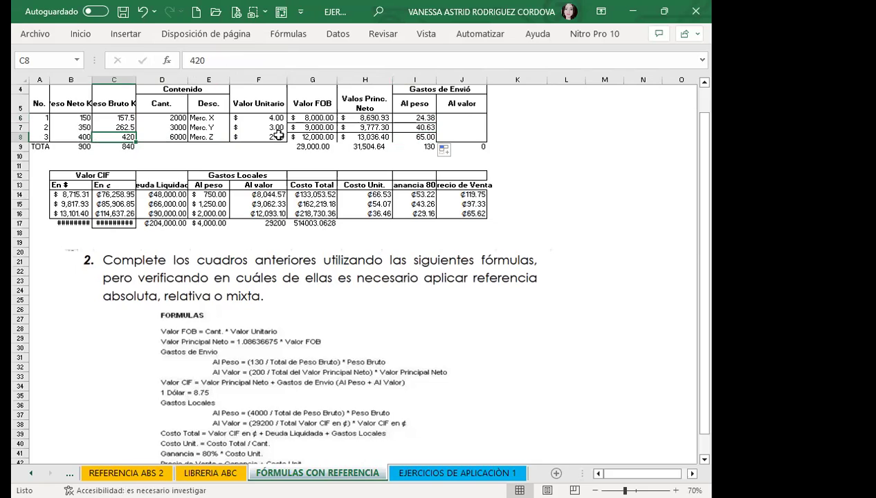
click(411, 123)
click(405, 128)
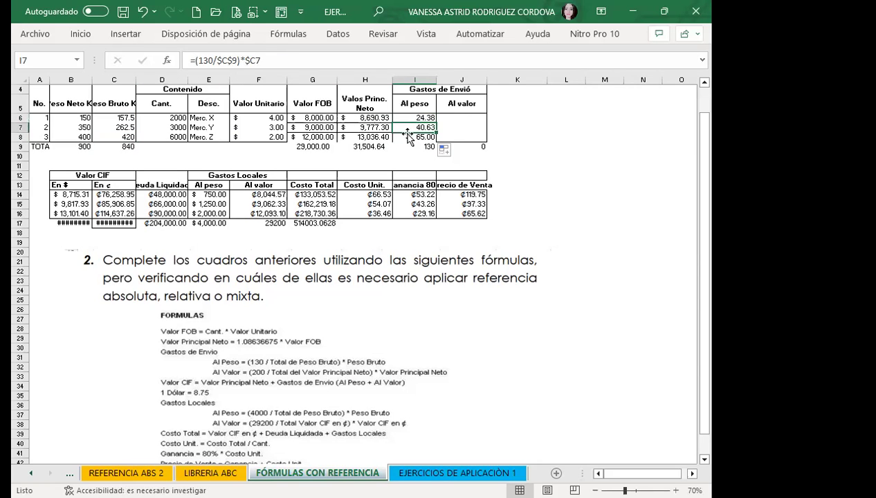
click(407, 137)
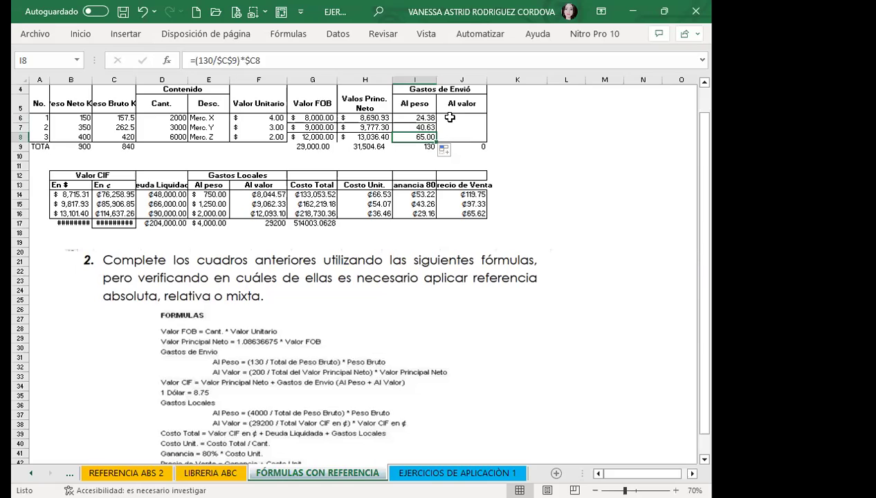
Review the Valor Princ. Neto formula and the three Al peso formulas
click(449, 118)
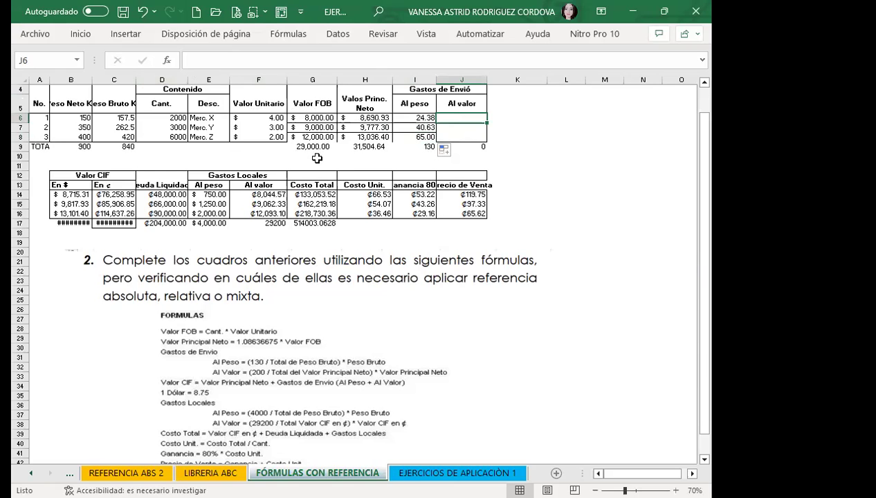
click(348, 118)
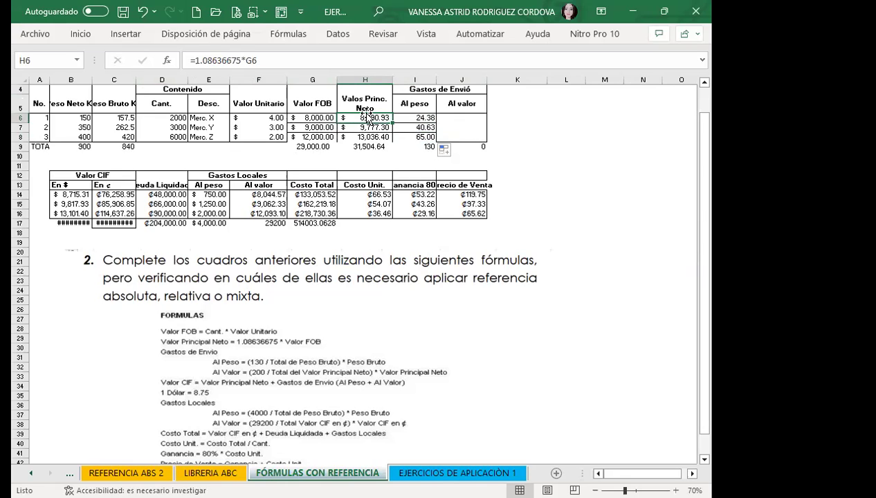
click(401, 116)
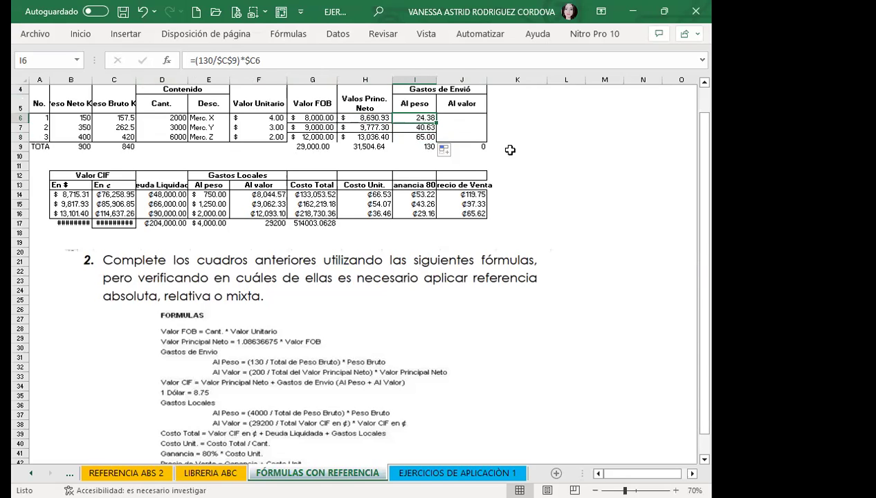
click(406, 128)
click(409, 118)
click(406, 127)
click(406, 135)
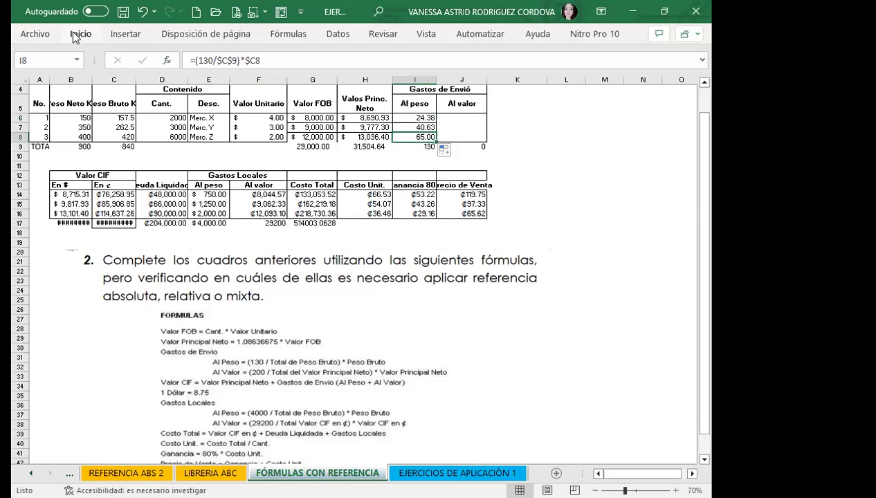
key(ctrl+F1)
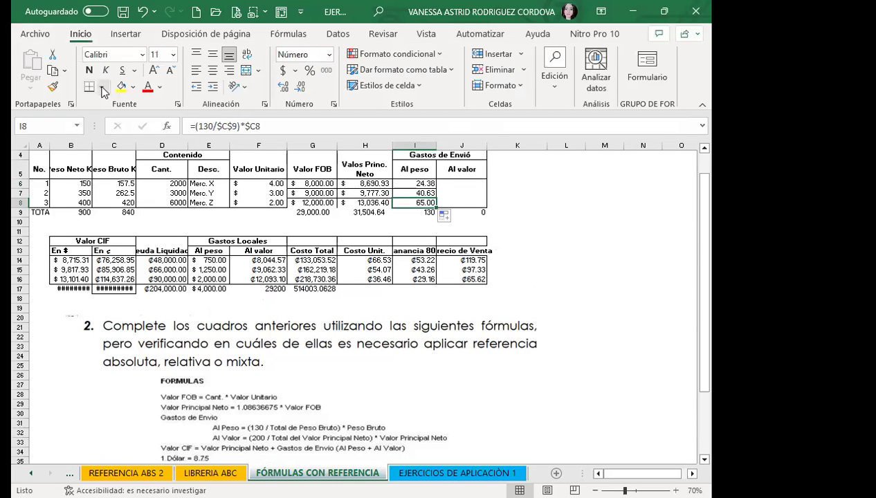
click(100, 87)
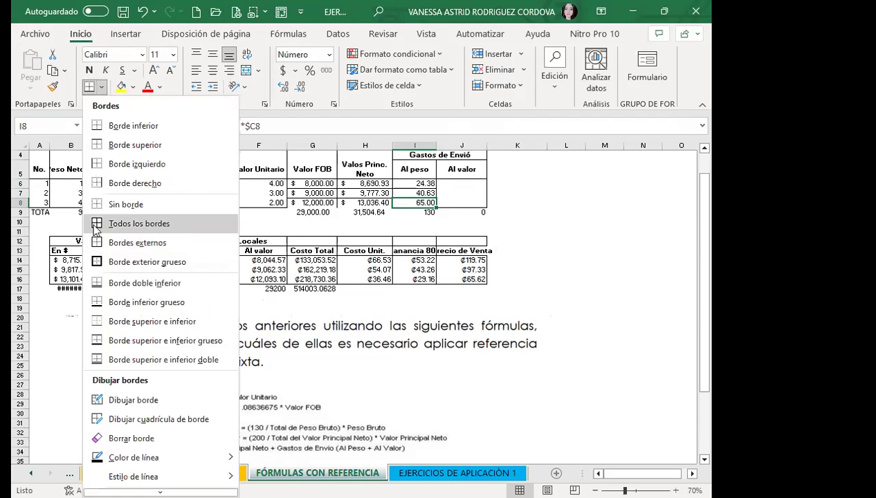
click(95, 228)
click(411, 184)
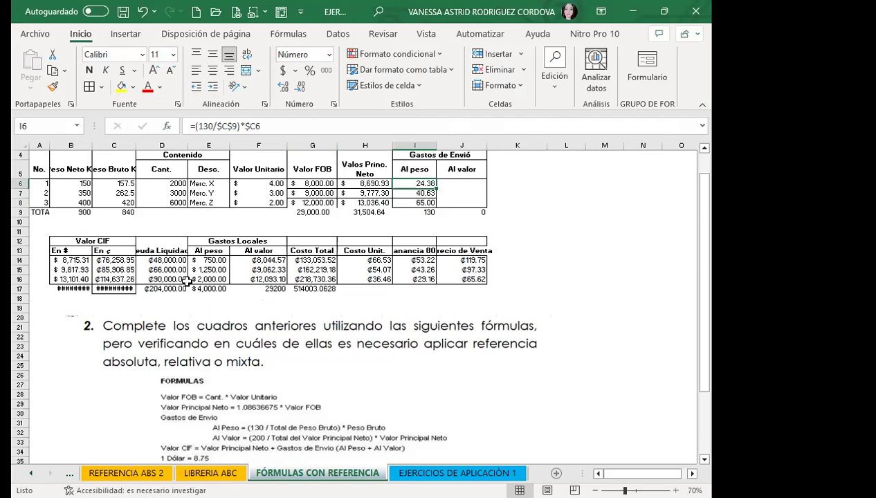
click(410, 193)
click(413, 184)
click(412, 193)
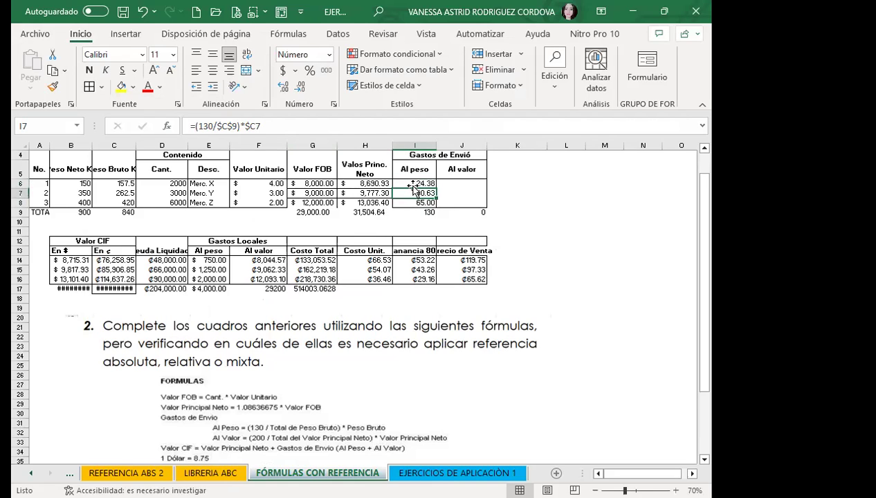
click(527, 230)
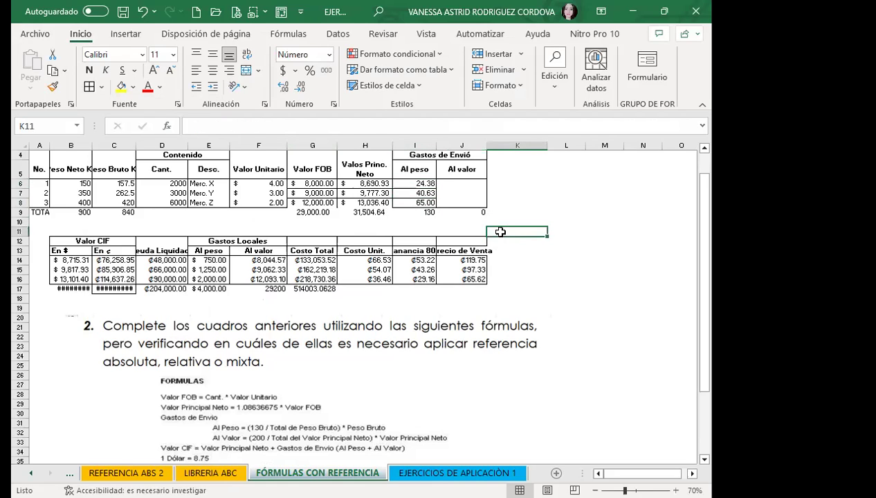
click(450, 184)
scroll(364, 393, down, 1)
scroll(259, 387, down, 1)
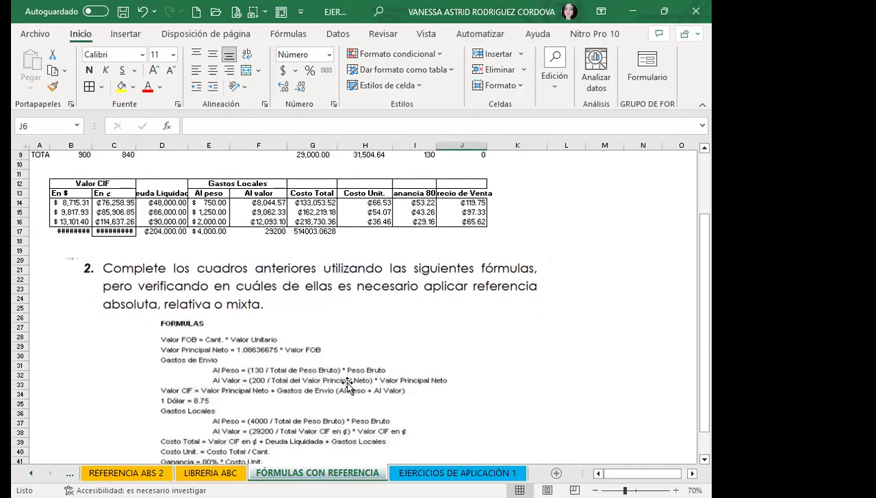
scroll(428, 356, up, 3)
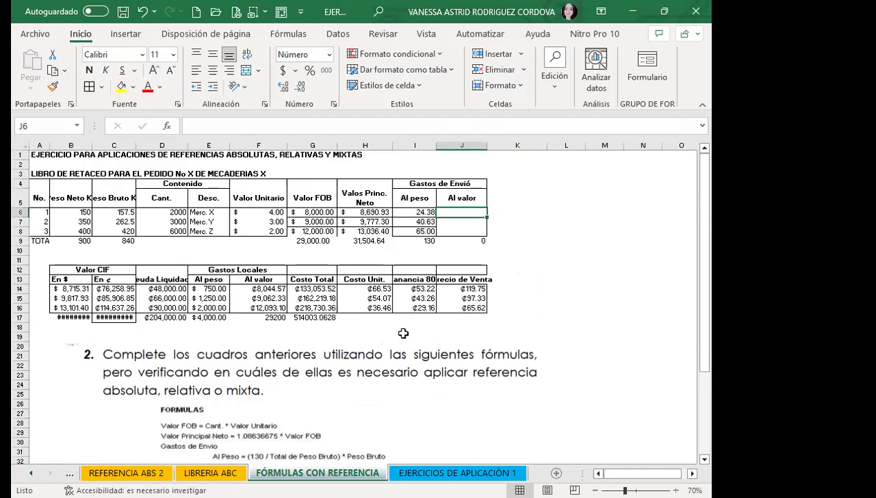
click(358, 210)
scroll(370, 361, down, 2)
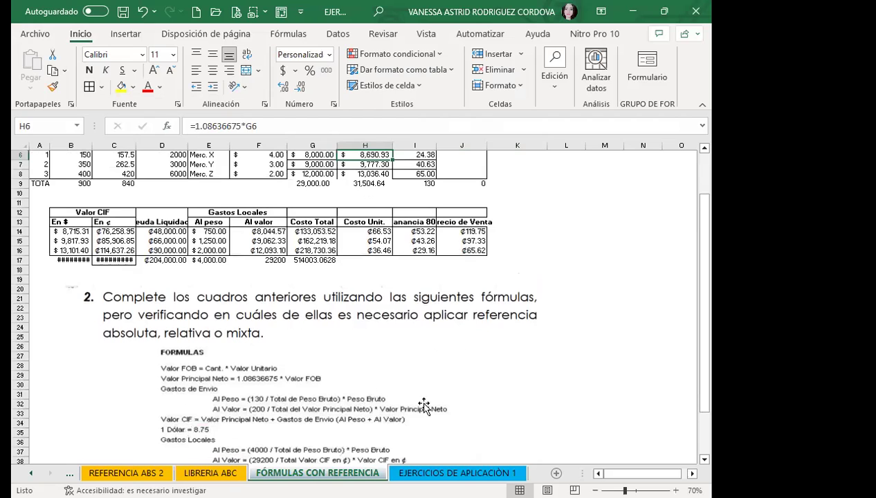
scroll(417, 393, up, 2)
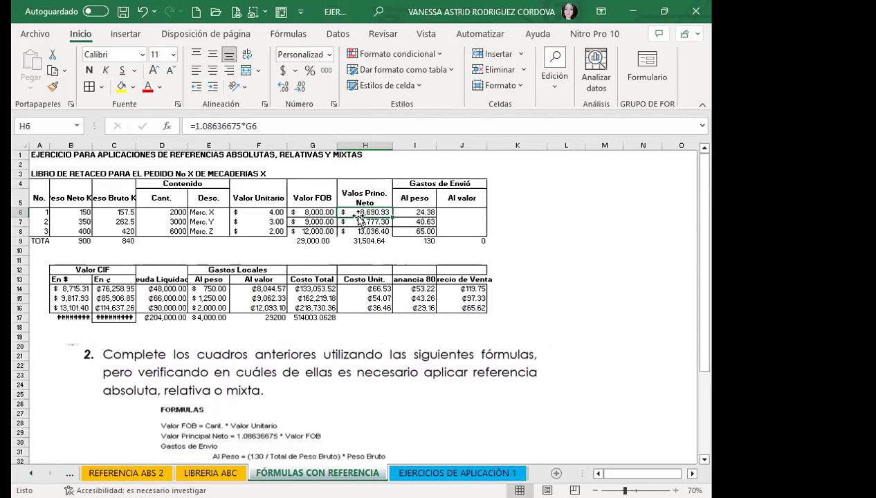
click(364, 242)
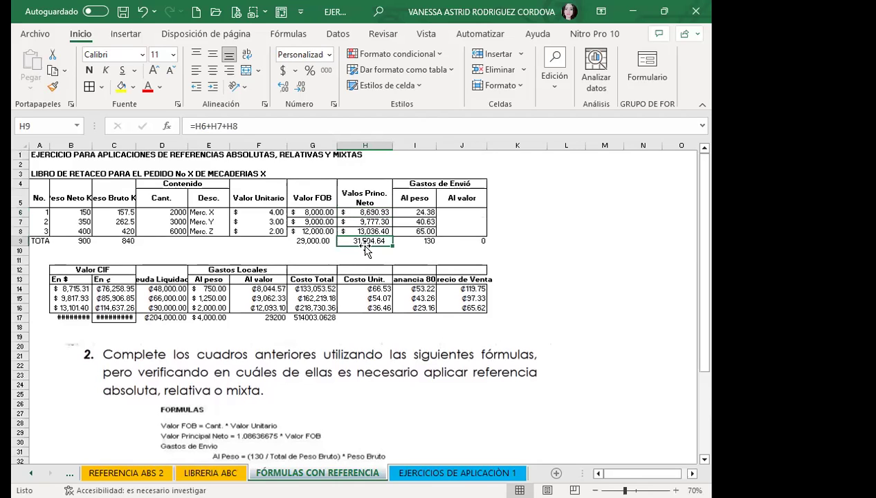
click(365, 214)
click(363, 222)
Start J6's Al valor formula as =(200/$H$9), locking the net principal total
click(447, 214)
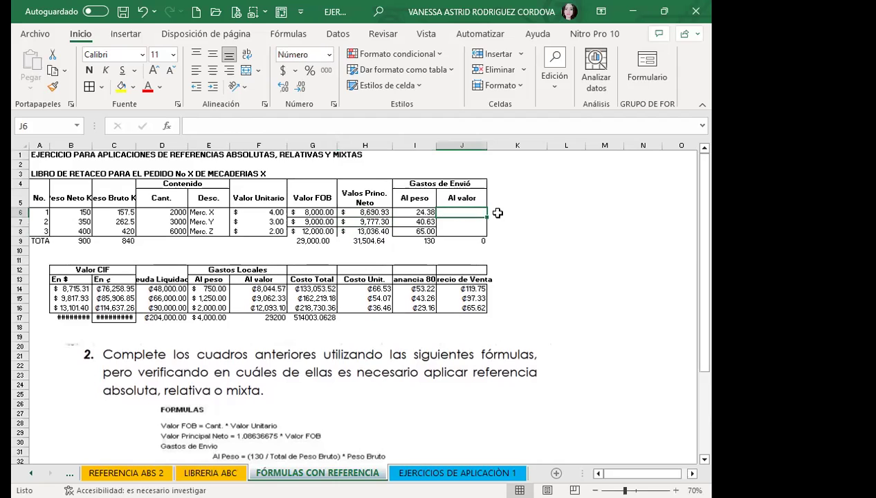
text(=()
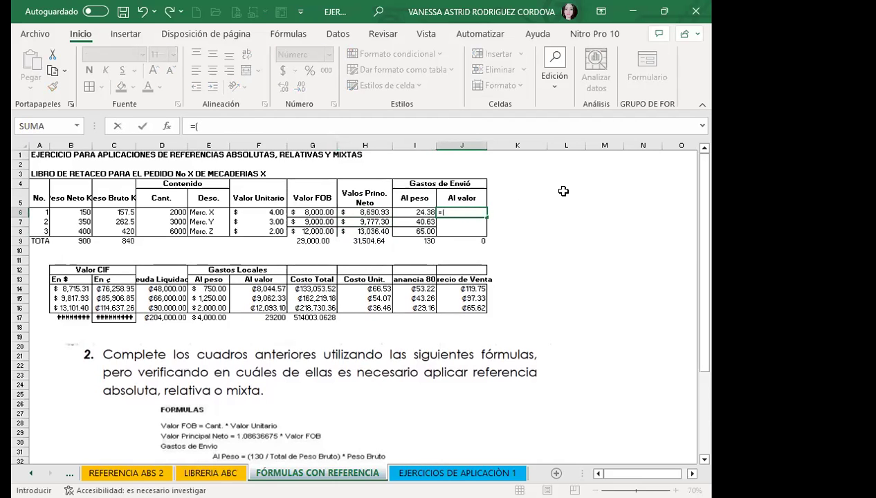
scroll(539, 315, down, 3)
scroll(546, 276, up, 3)
text(00/)
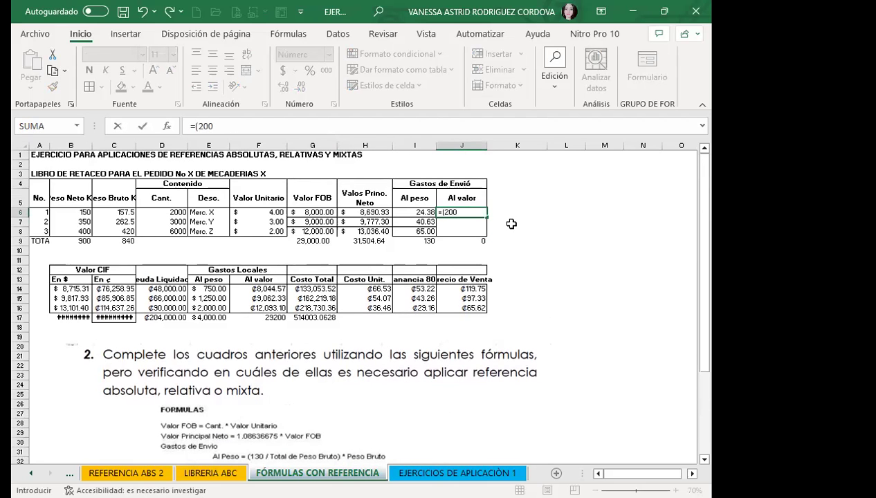
click(354, 241)
key(F4)
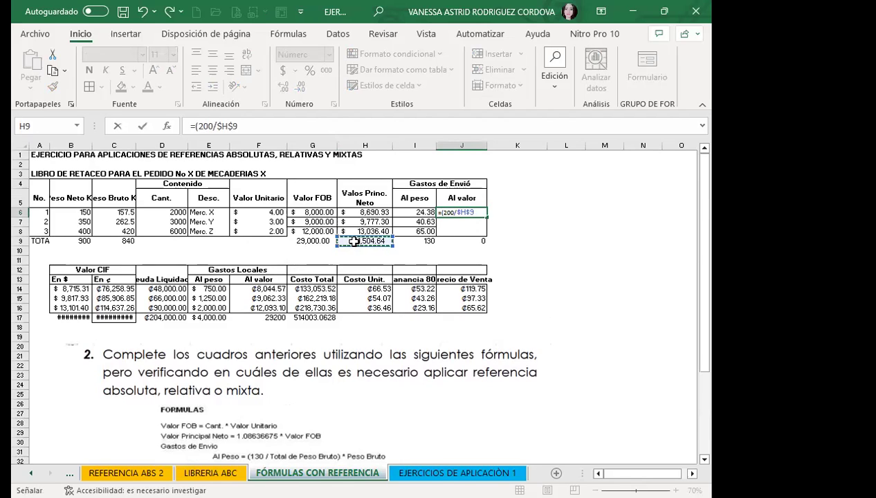
text())
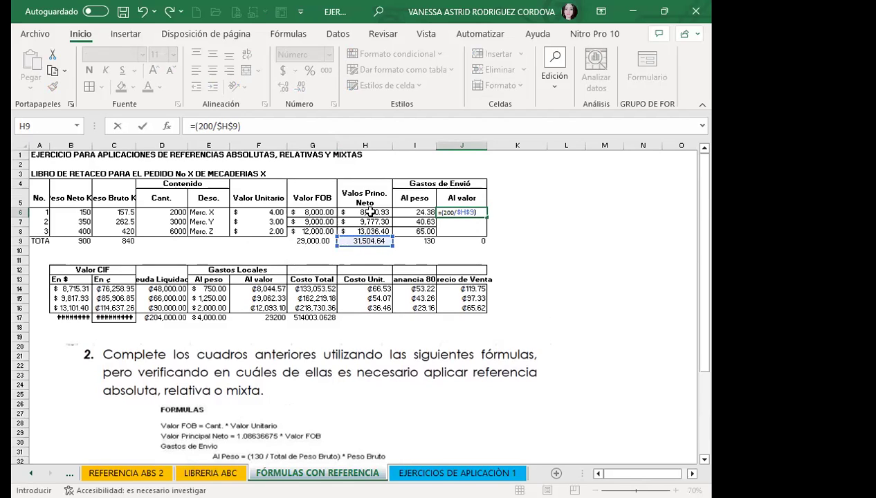
click(371, 212)
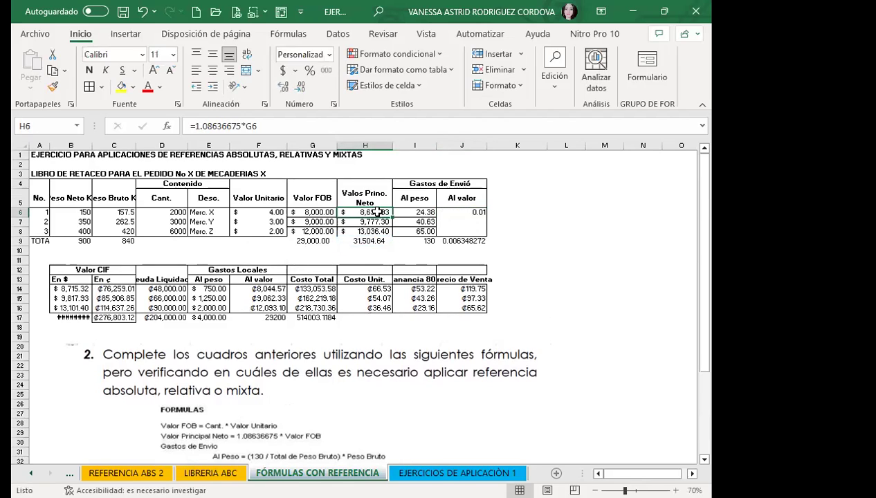
Complete J6 with *H6 and fill it to J8, giving 55.17, 62.07 and 82.76
click(444, 211)
click(242, 125)
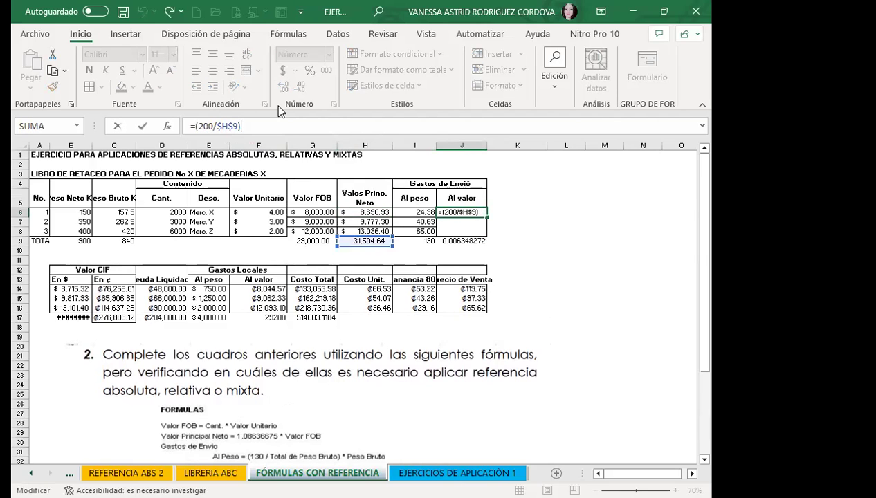
click(350, 211)
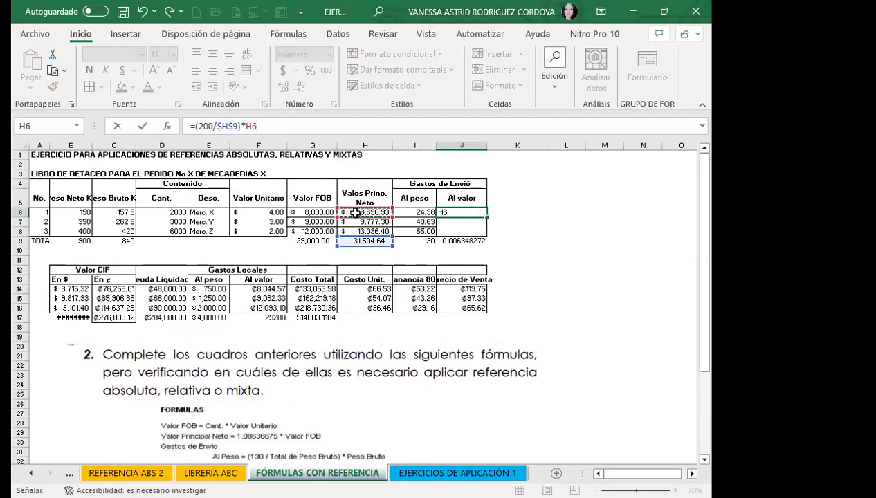
key(Return)
click(452, 212)
drag(486, 217, 485, 235)
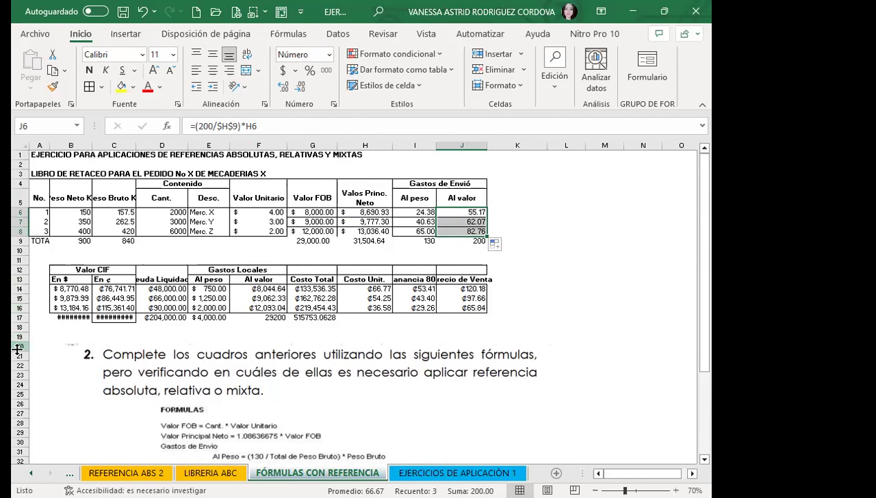
click(110, 317)
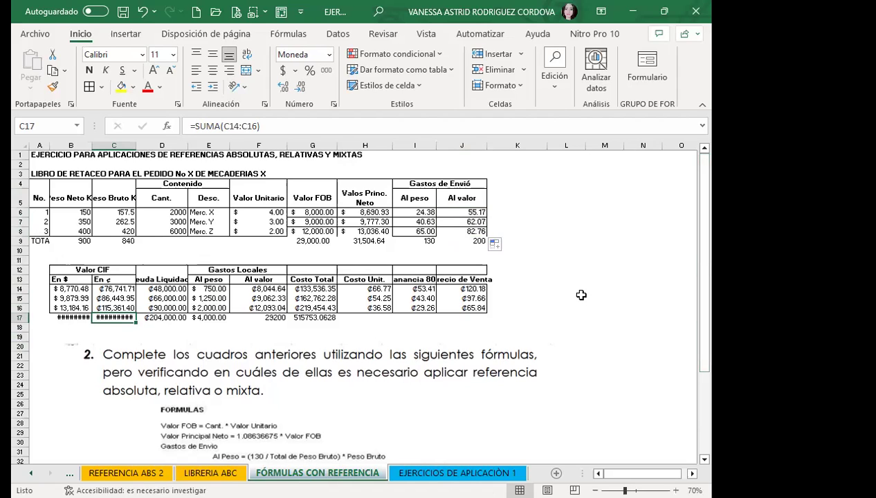
AutoFit columns C and B so the Valor CIF totals display instead of ########
drag(139, 146, 139, 146)
double_click(139, 145)
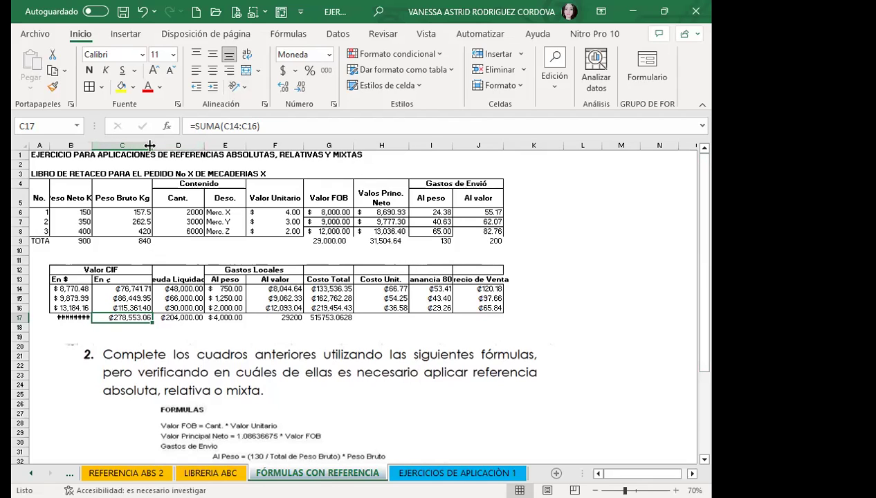
click(564, 220)
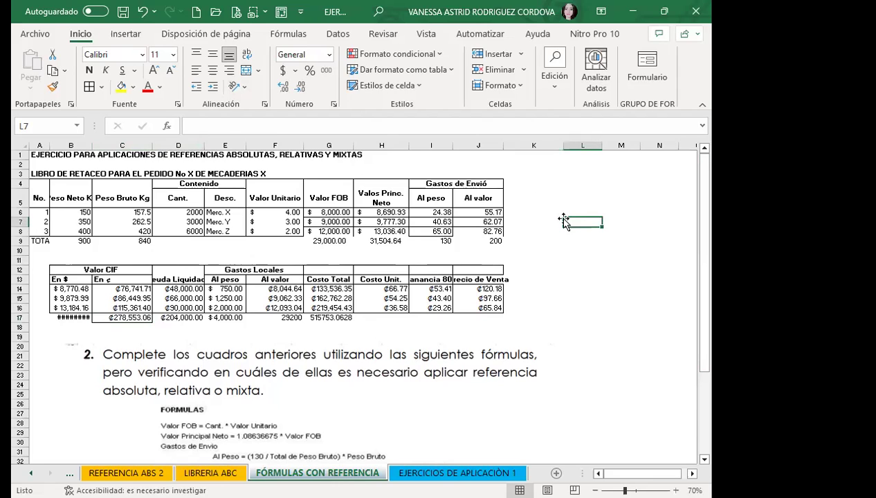
click(470, 231)
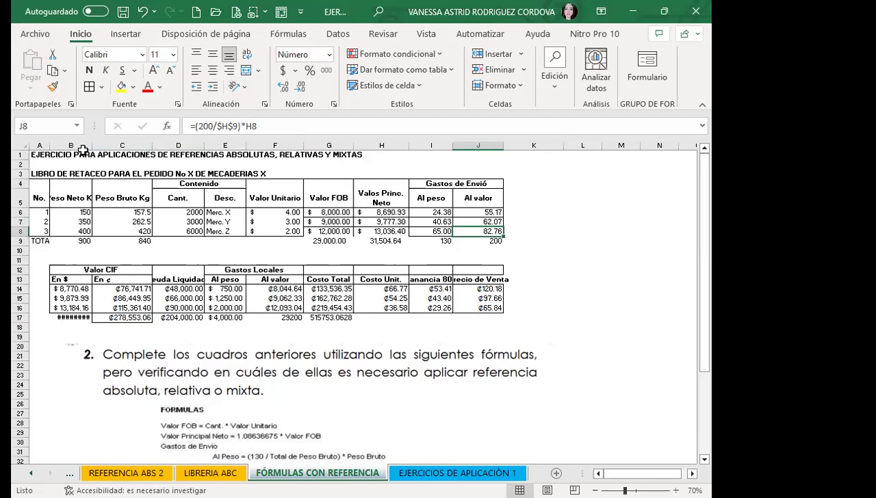
double_click(87, 142)
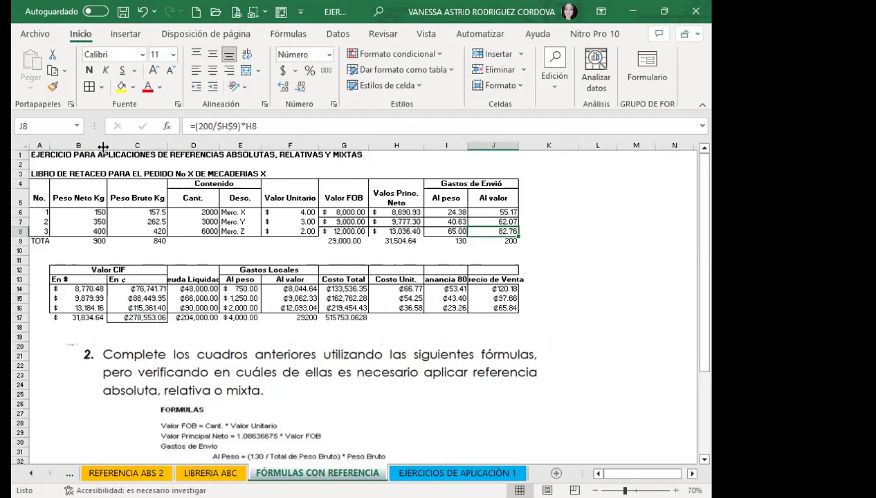
click(104, 145)
Open the Formato column width setting and cancel it without changes
click(508, 85)
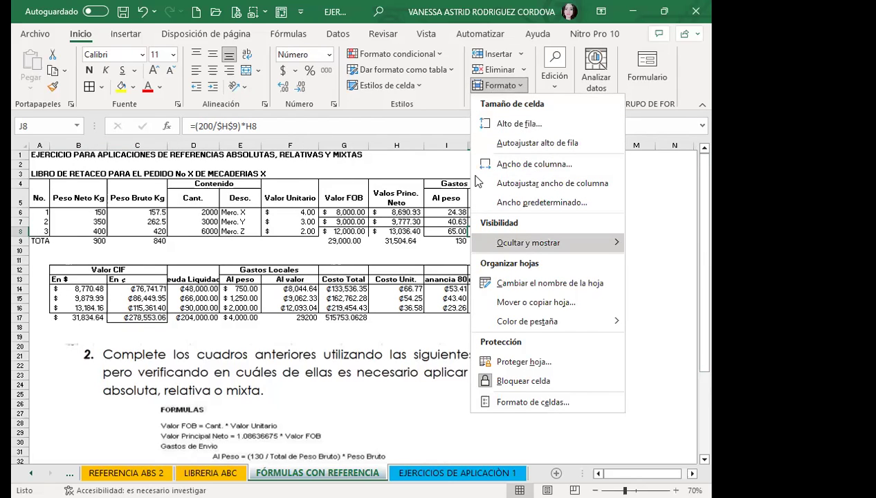
click(496, 166)
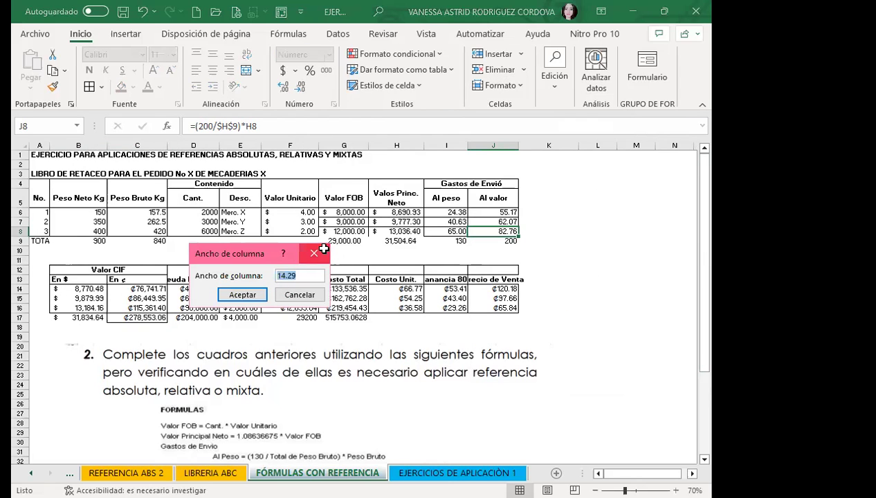
click(319, 253)
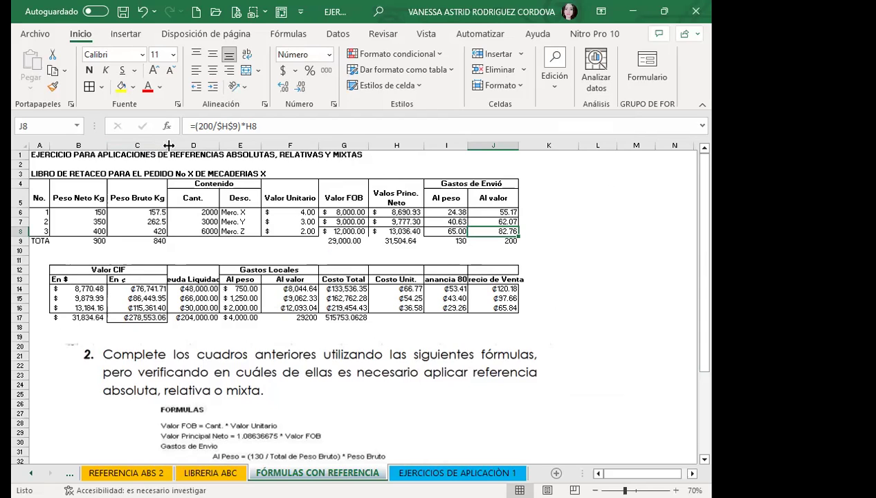
click(477, 322)
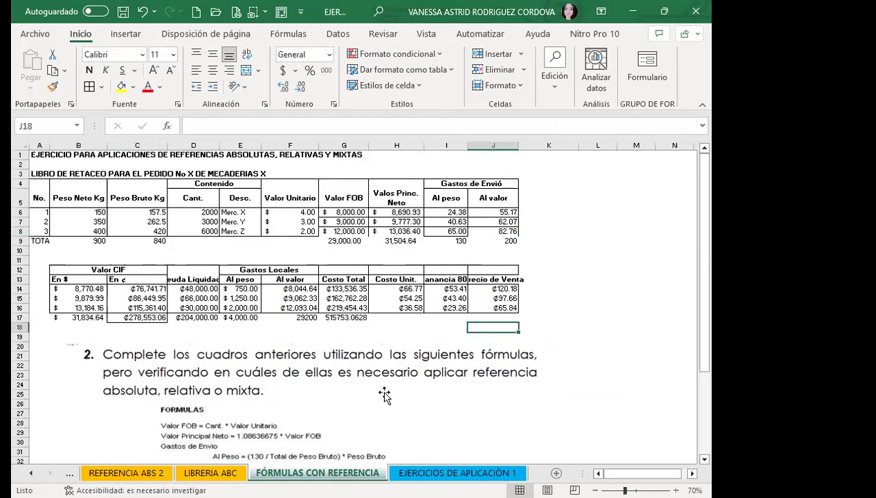